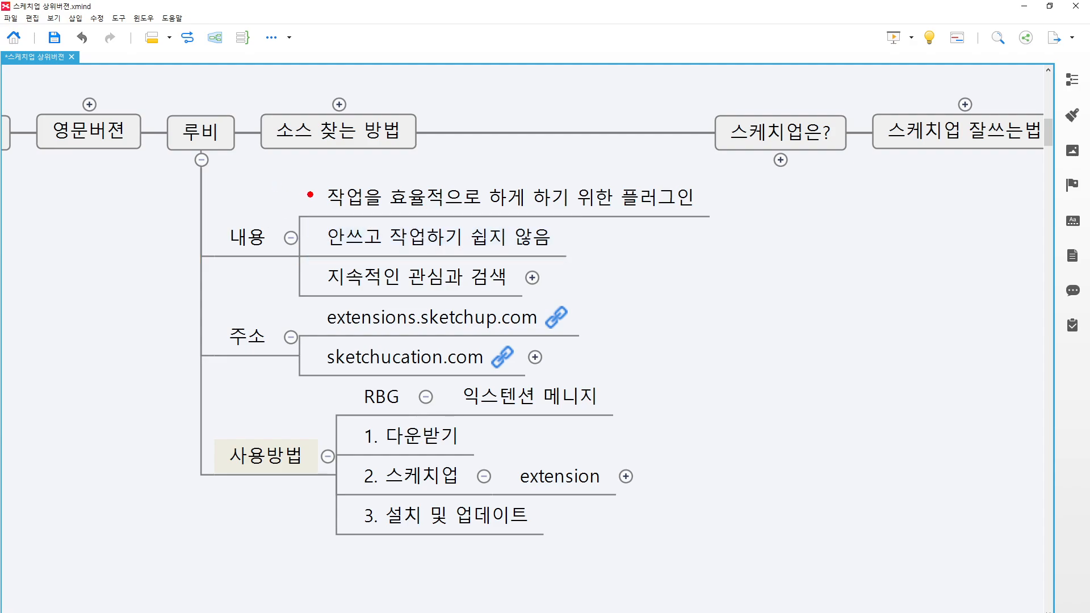
{"action": "left_click_drag", "start_coordinate": [299, 171], "coordinate": [310, 322]}
{"action": "left_click_drag", "start_coordinate": [311, 222], "coordinate": [722, 175]}
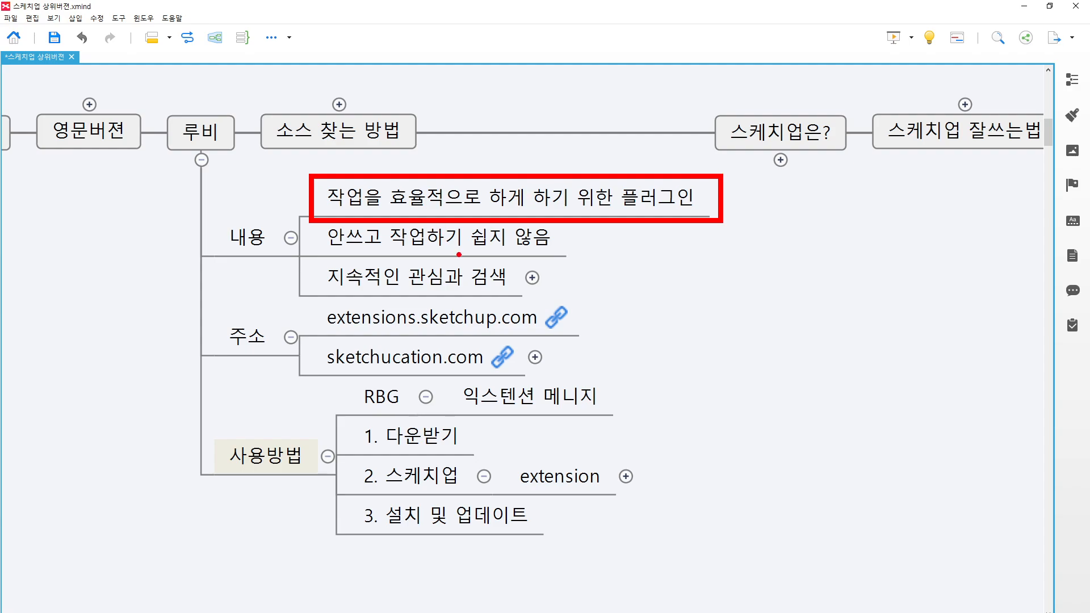
{"action": "left_click_drag", "start_coordinate": [324, 255], "coordinate": [463, 255]}
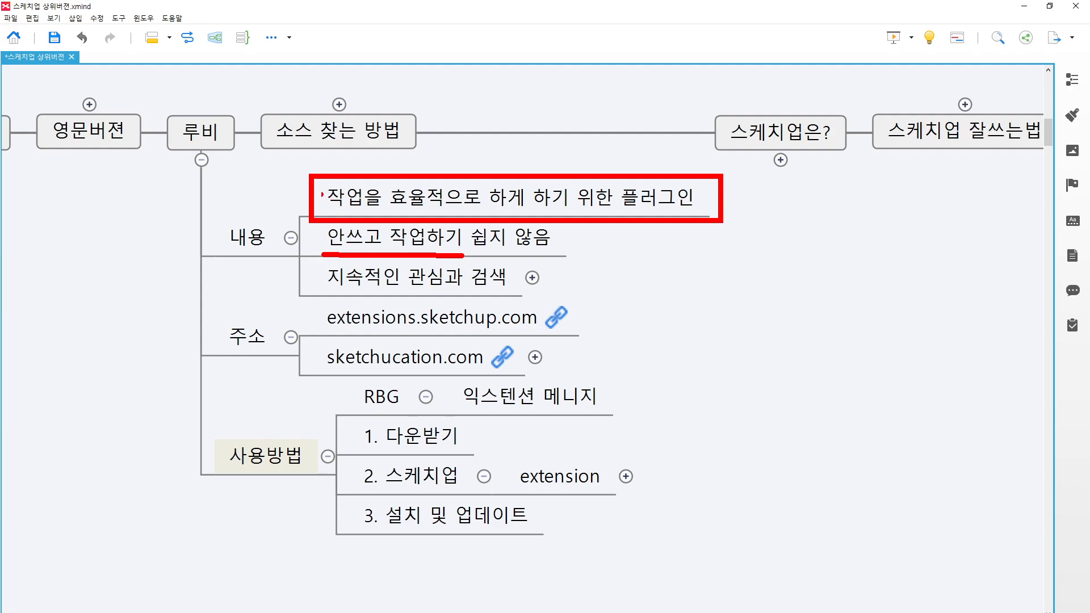
{"action": "left_click_drag", "start_coordinate": [298, 172], "coordinate": [302, 247]}
{"action": "left_click_drag", "start_coordinate": [150, 161], "coordinate": [238, 104]}
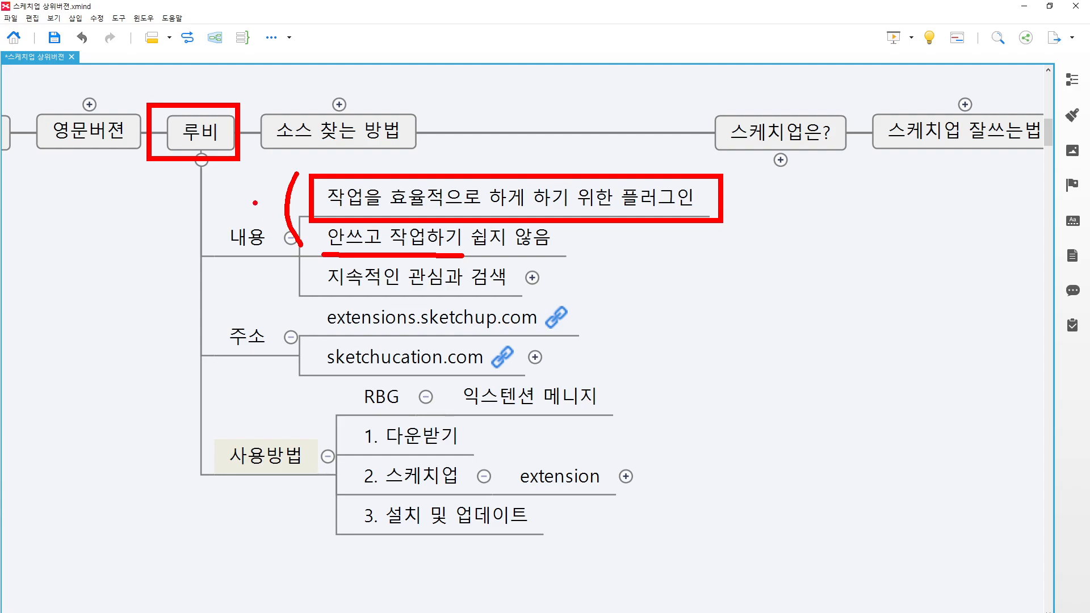
{"action": "mouse_move", "coordinate": [169, 165]}
{"action": "left_mouse_down"}
{"action": "mouse_move", "coordinate": [217, 223]}
{"action": "mouse_move", "coordinate": [208, 206]}
{"action": "left_mouse_up"}
{"action": "left_click_drag", "start_coordinate": [220, 178], "coordinate": [236, 176]}
{"action": "key", "text": "Escape"}
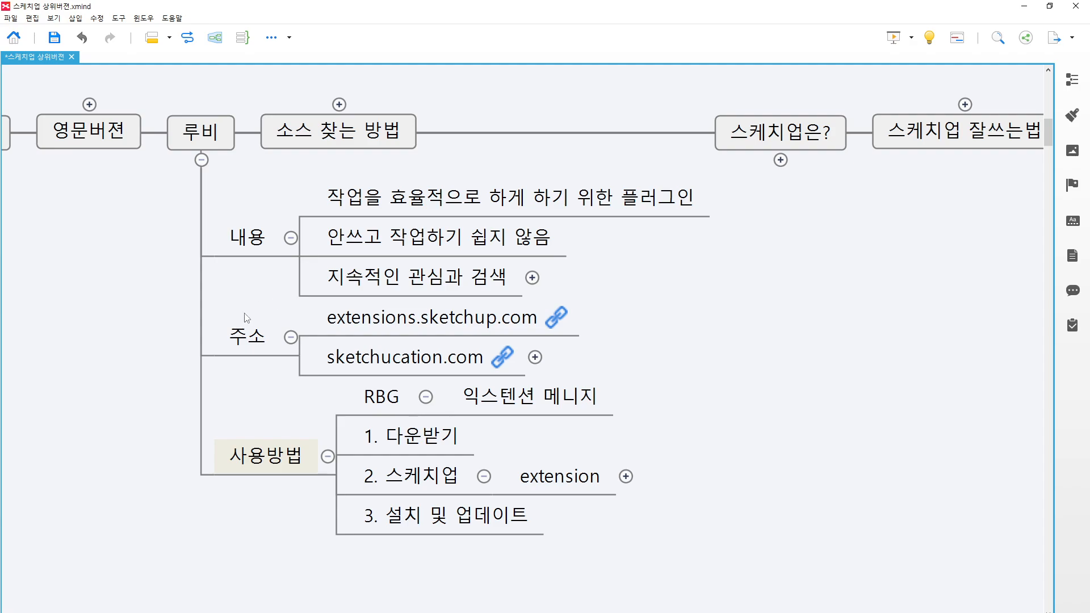
{"action": "key", "text": "ctrl+2"}
{"action": "mouse_move", "coordinate": [304, 304]}
{"action": "left_mouse_down", "text": "ctrl"}
{"action": "mouse_move", "coordinate": [524, 370]}
{"action": "mouse_move", "coordinate": [640, 369]}
{"action": "left_mouse_up", "text": "ctrl"}
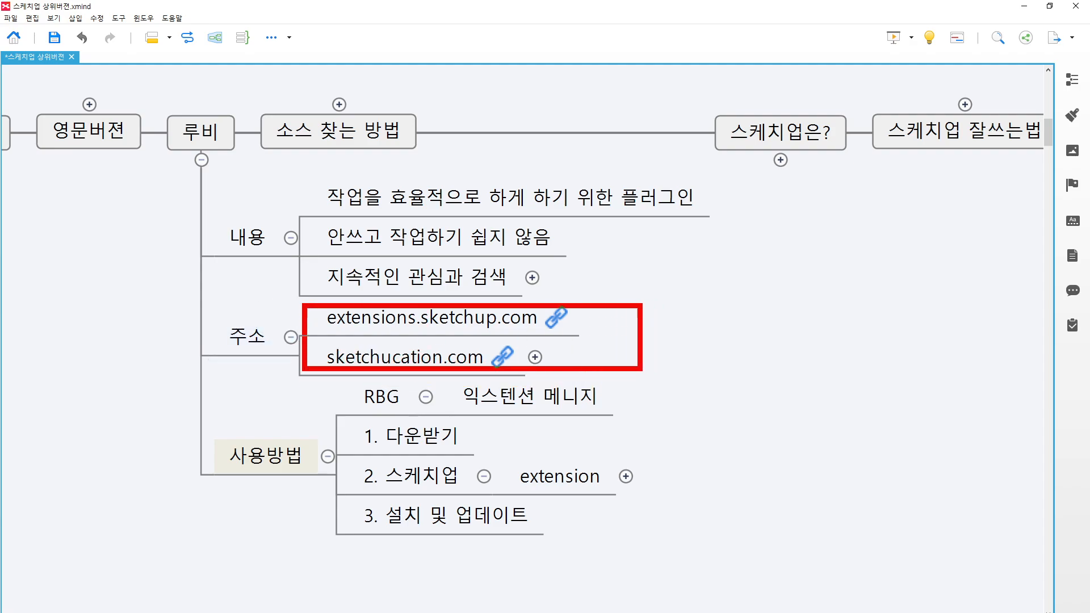
{"action": "key", "text": "Escape"}
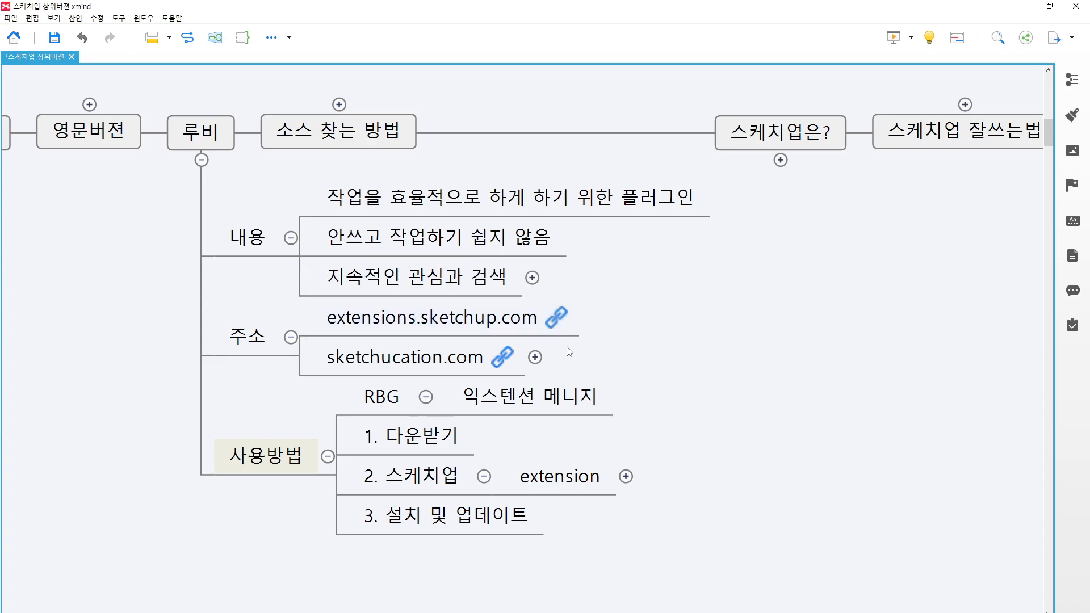
Step: Try to open the hyperlink attached to the extensions.sketchup.com topic
{"action": "scroll", "coordinate": [307, 318], "scroll_direction": "up", "scroll_amount": 1, "text": "ctrl"}
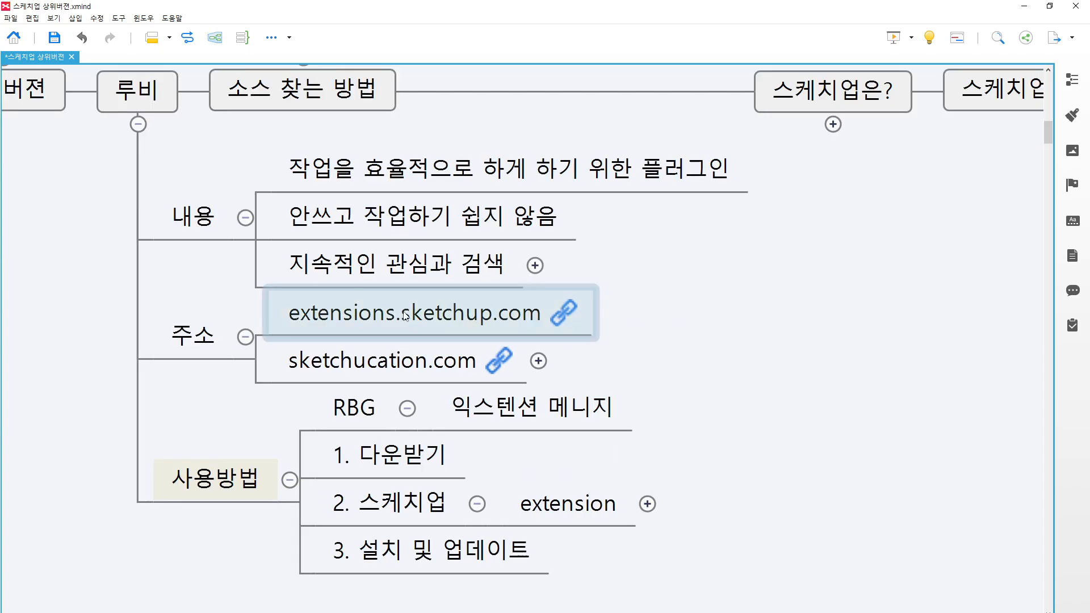
{"action": "left_click", "coordinate": [564, 318]}
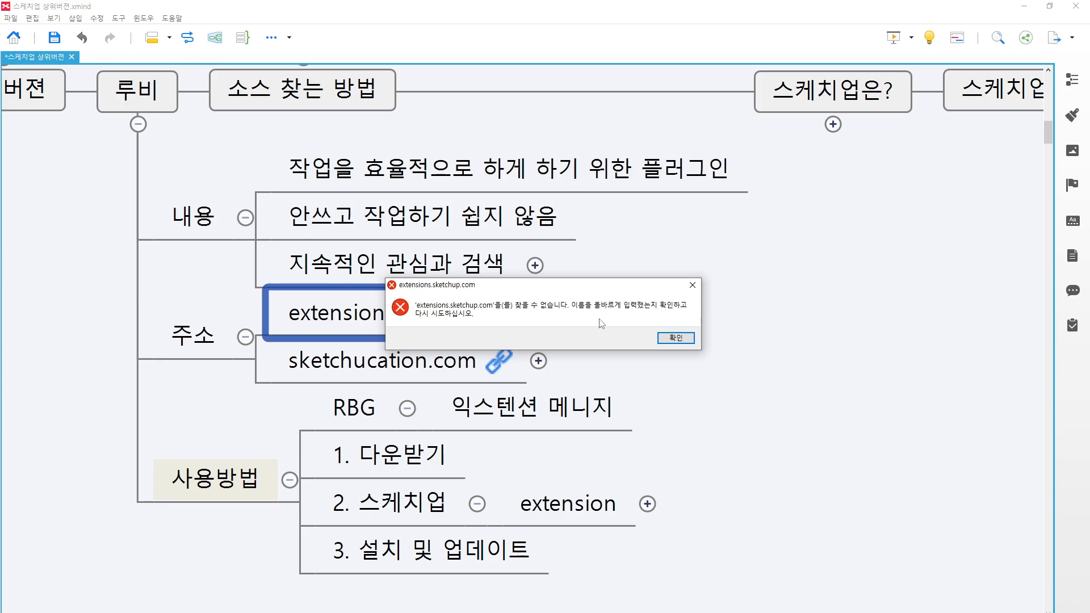
{"action": "left_click", "coordinate": [675, 338]}
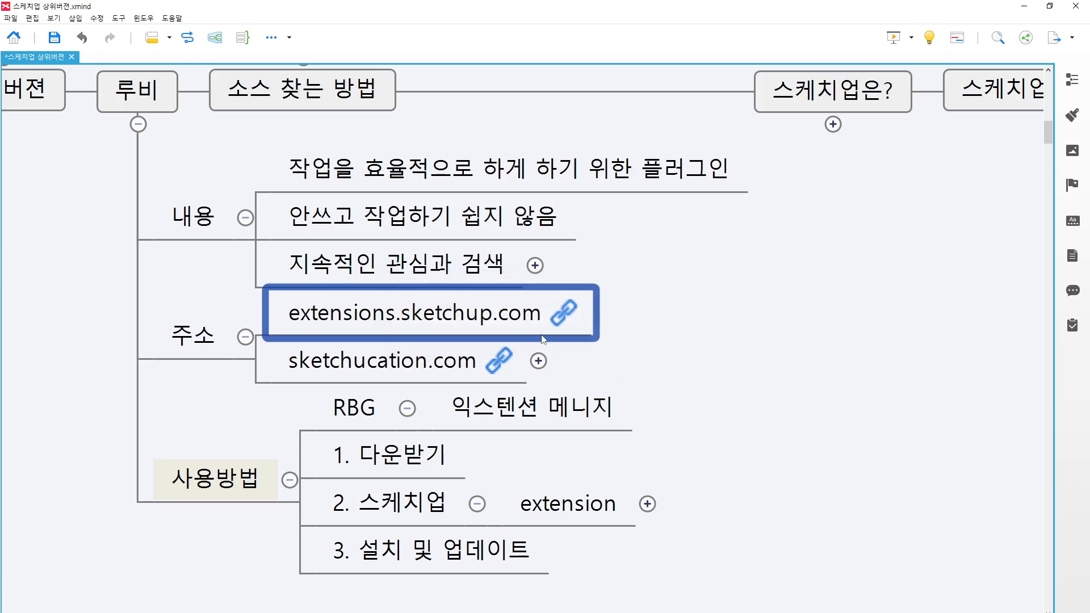
Step: Copy the address text from the extensions.sketchup.com topic under 주소
{"action": "double_click", "coordinate": [448, 316]}
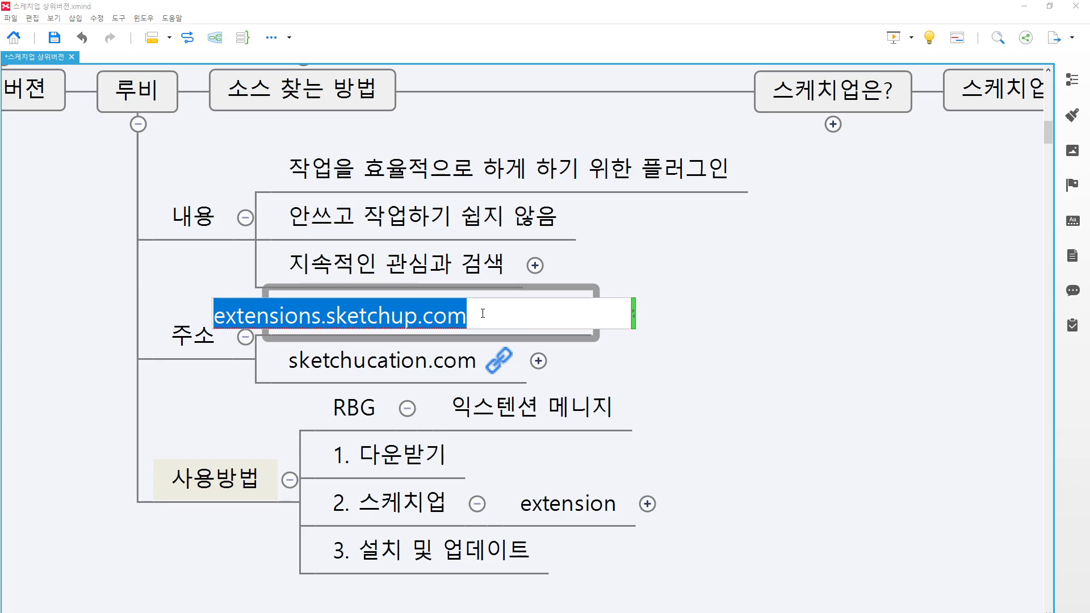
{"action": "left_click_drag", "start_coordinate": [486, 313], "coordinate": [144, 319]}
{"action": "key", "text": "ctrl+c"}
{"action": "left_click", "coordinate": [738, 404]}
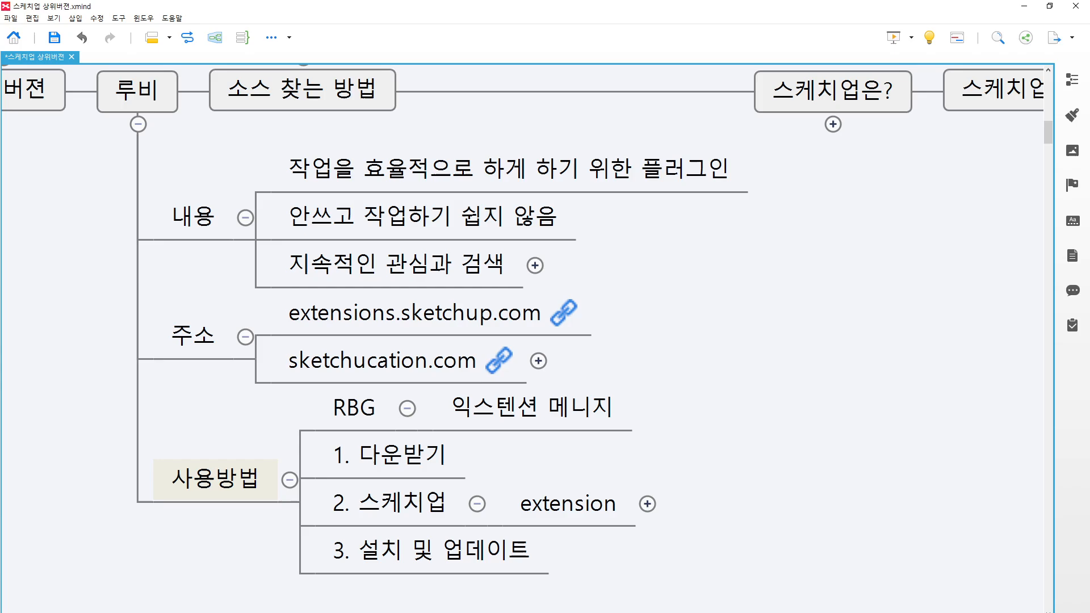
Step: Switch to the Edge browser, load the copied address extensions.sketchup.com and view the Extension Warehouse page beside the mind map
{"action": "left_click_drag", "start_coordinate": [0, 27], "coordinate": [507, 2]}
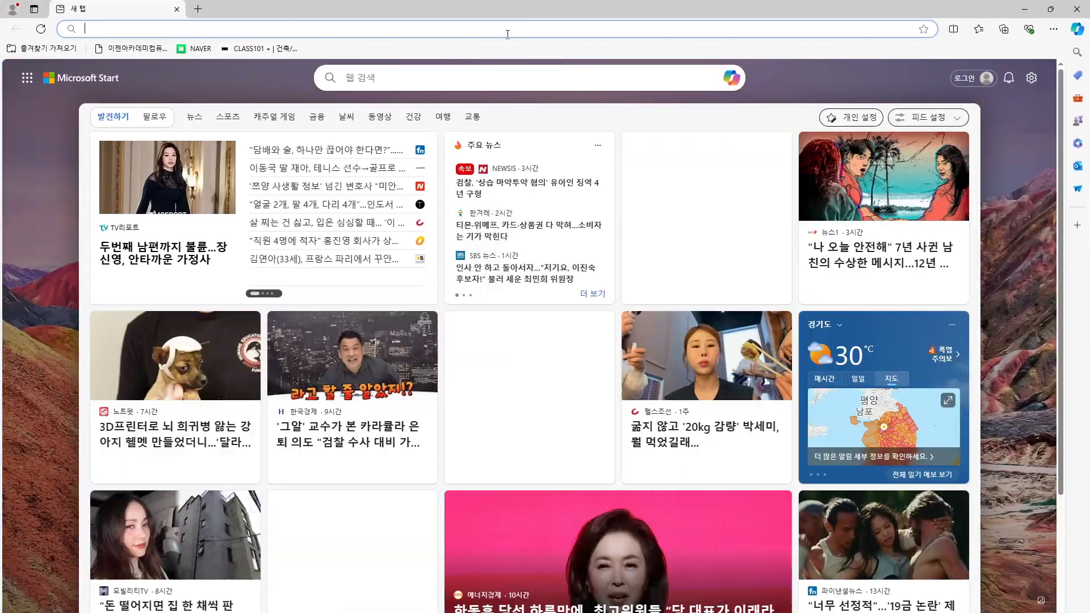
{"action": "left_click", "coordinate": [509, 30]}
{"action": "key", "text": "ctrl+v"}
{"action": "key", "text": "Return"}
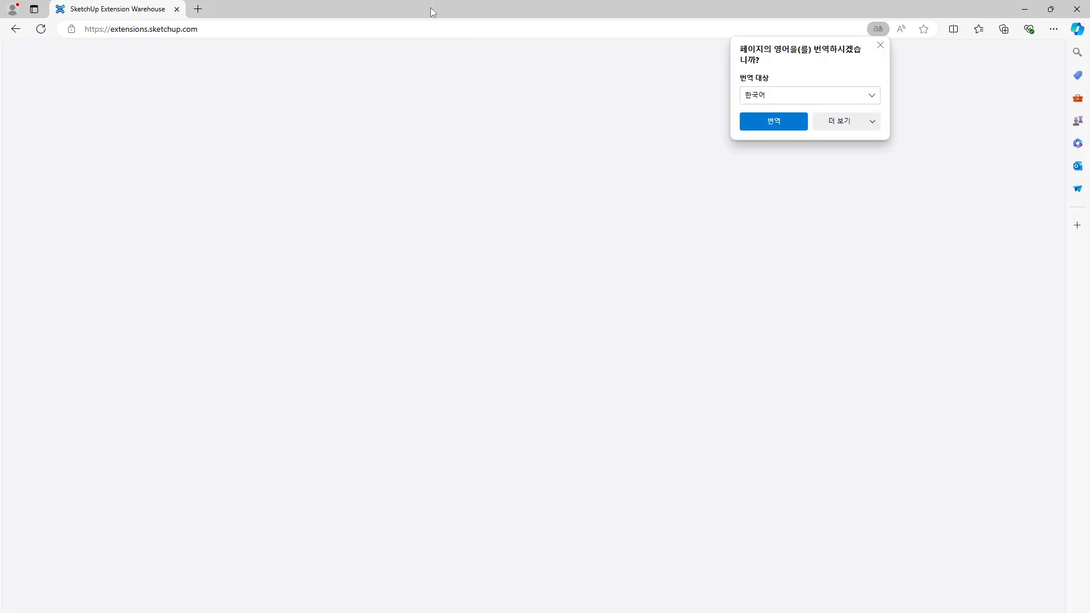
{"action": "left_click_drag", "start_coordinate": [430, 8], "coordinate": [854, 33]}
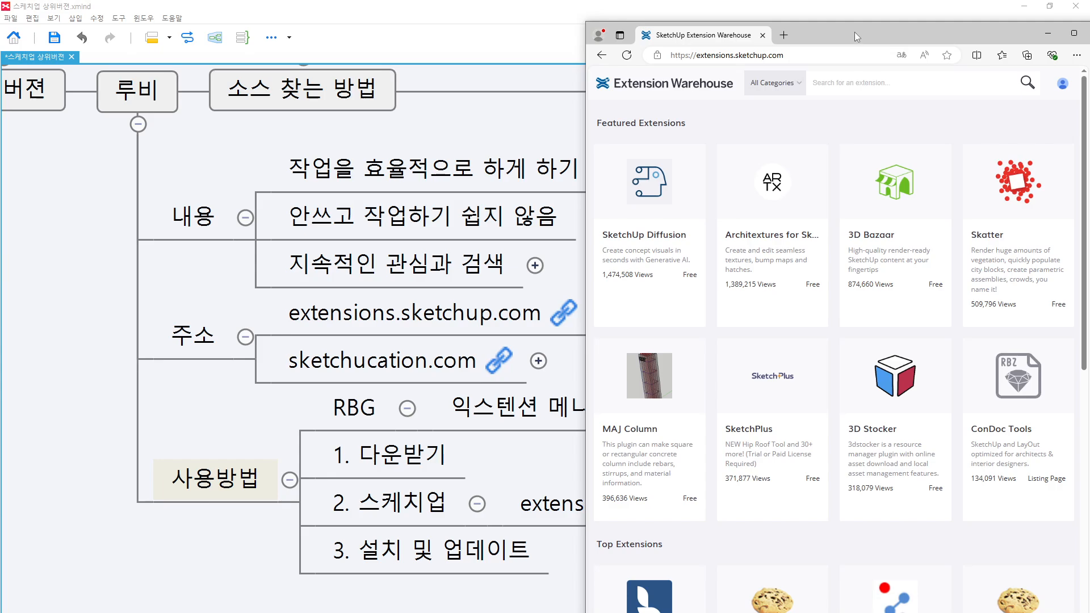
{"action": "left_click_drag", "start_coordinate": [855, 33], "coordinate": [0, 545]}
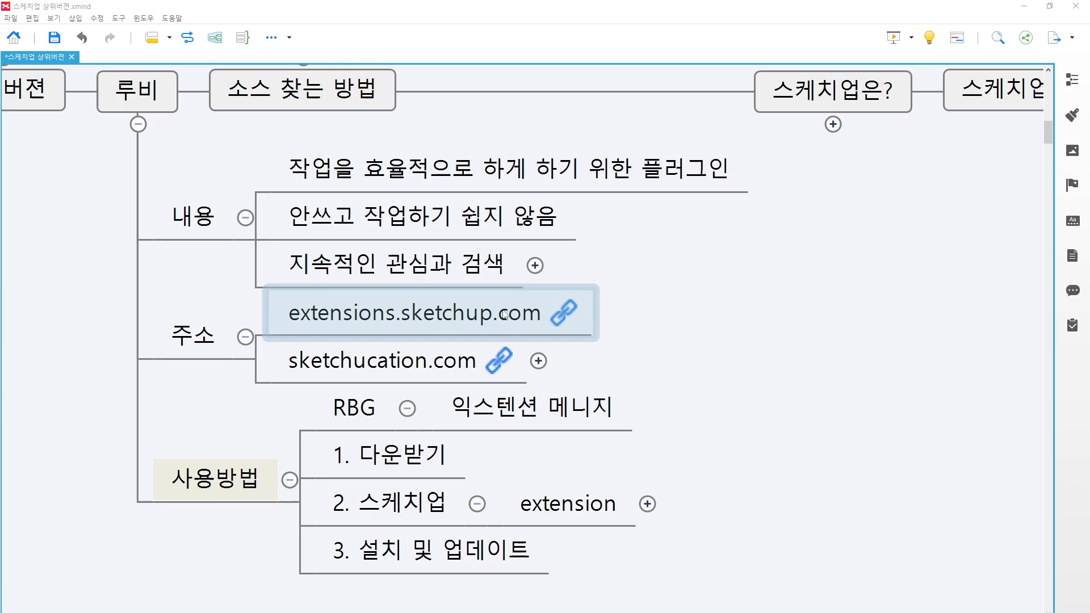
Step: Copy the sketchucation.com address from its mind map topic and load that site in the Edge browser for viewing
{"action": "double_click", "coordinate": [429, 365]}
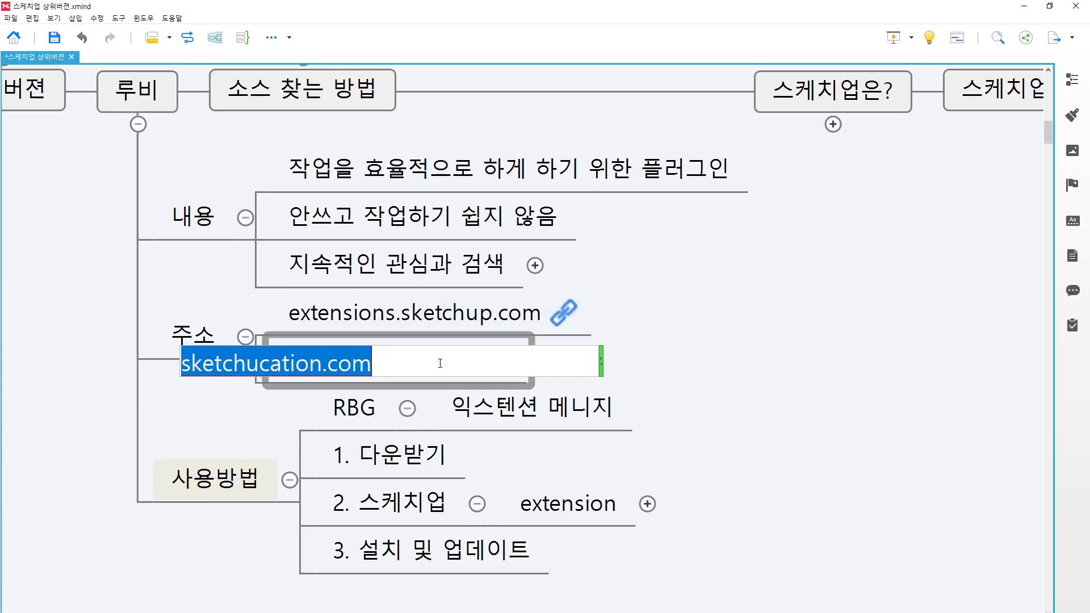
{"action": "left_click", "coordinate": [688, 356]}
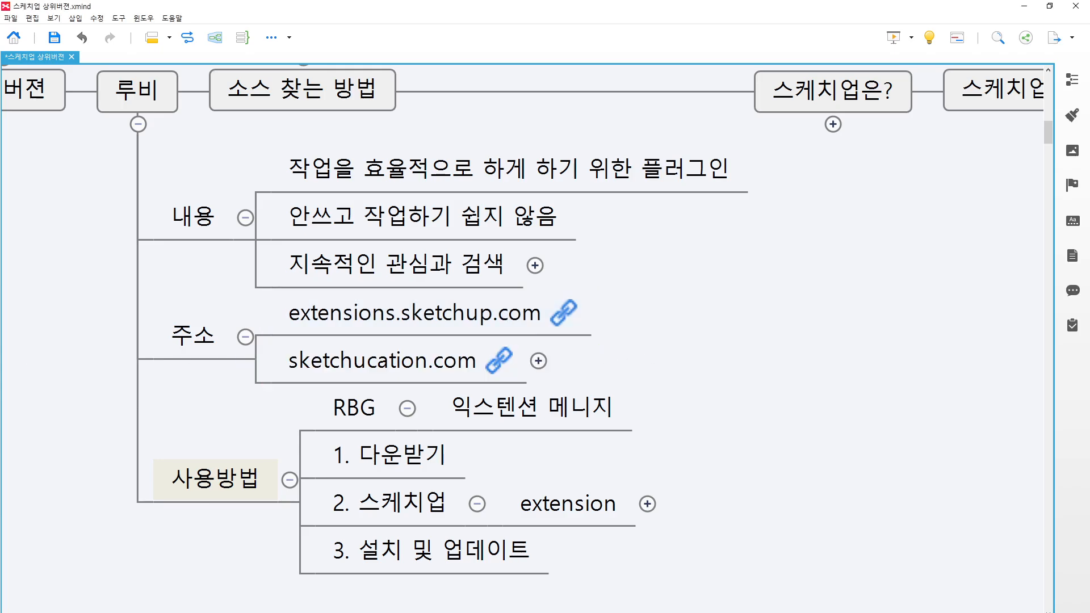
{"action": "key", "text": "alt+Tab"}
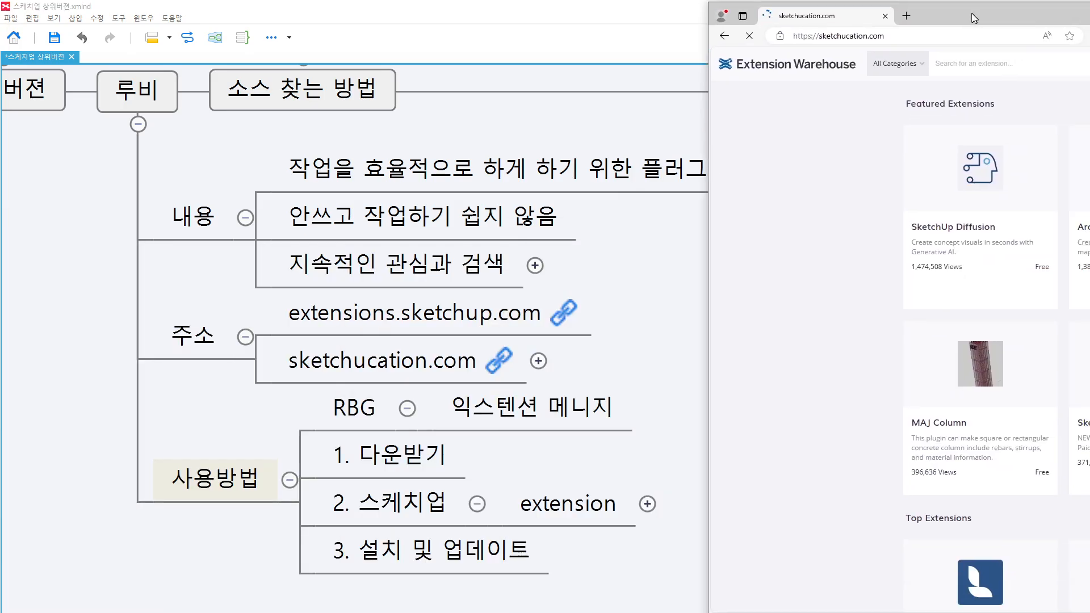
{"action": "left_click_drag", "start_coordinate": [865, 18], "coordinate": [881, 20]}
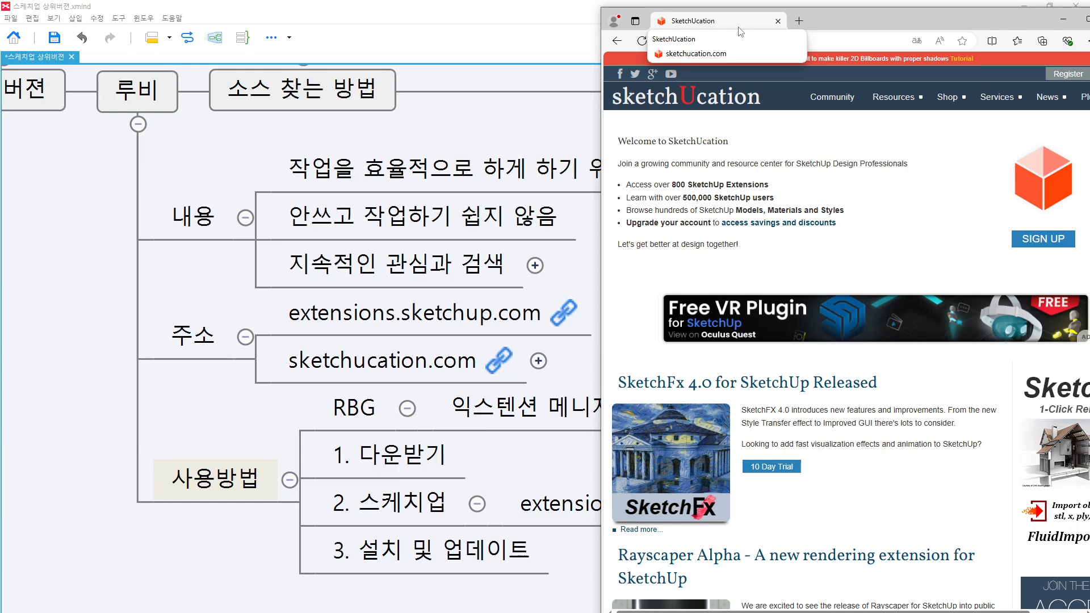
{"action": "left_click_drag", "start_coordinate": [738, 27], "coordinate": [1089, 28]}
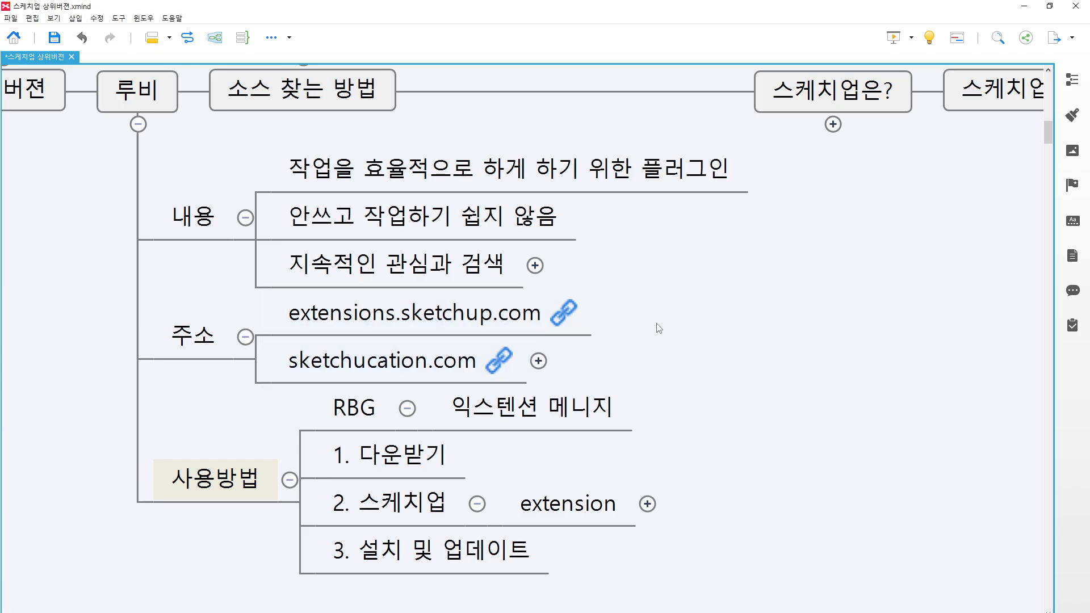
{"action": "mouse_move", "coordinate": [584, 277]}
{"action": "left_mouse_down"}
{"action": "mouse_move", "coordinate": [590, 368]}
{"action": "mouse_move", "coordinate": [580, 364]}
{"action": "mouse_move", "coordinate": [596, 353]}
{"action": "left_mouse_up"}
{"action": "mouse_move", "coordinate": [600, 242]}
{"action": "left_mouse_down"}
{"action": "mouse_move", "coordinate": [591, 263]}
{"action": "mouse_move", "coordinate": [600, 253]}
{"action": "left_mouse_up"}
{"action": "left_click_drag", "start_coordinate": [677, 274], "coordinate": [642, 302]}
{"action": "left_click_drag", "start_coordinate": [653, 275], "coordinate": [688, 300]}
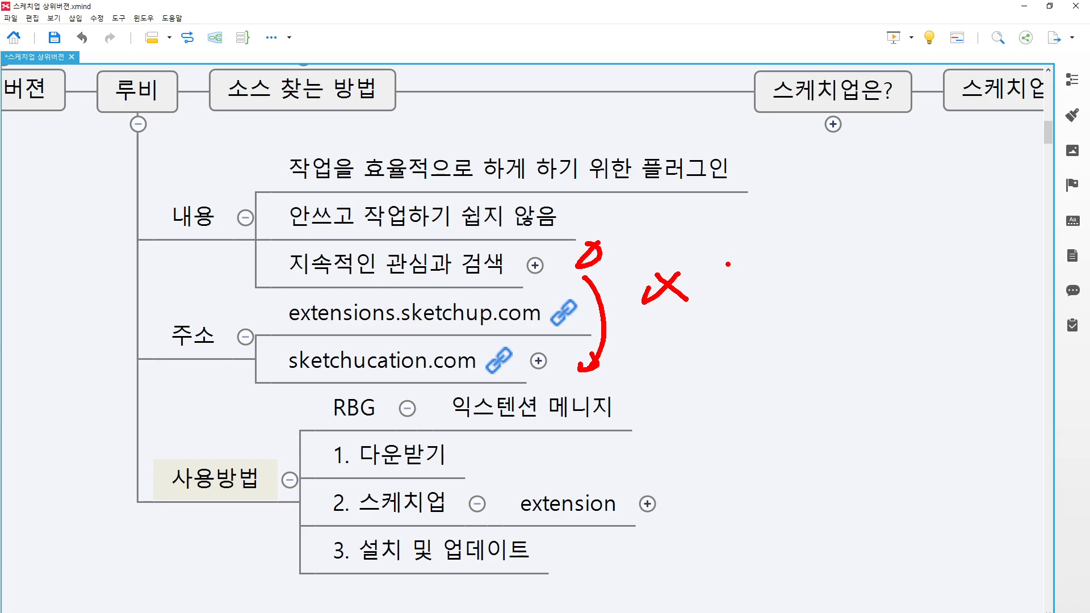
{"action": "key", "text": "Escape"}
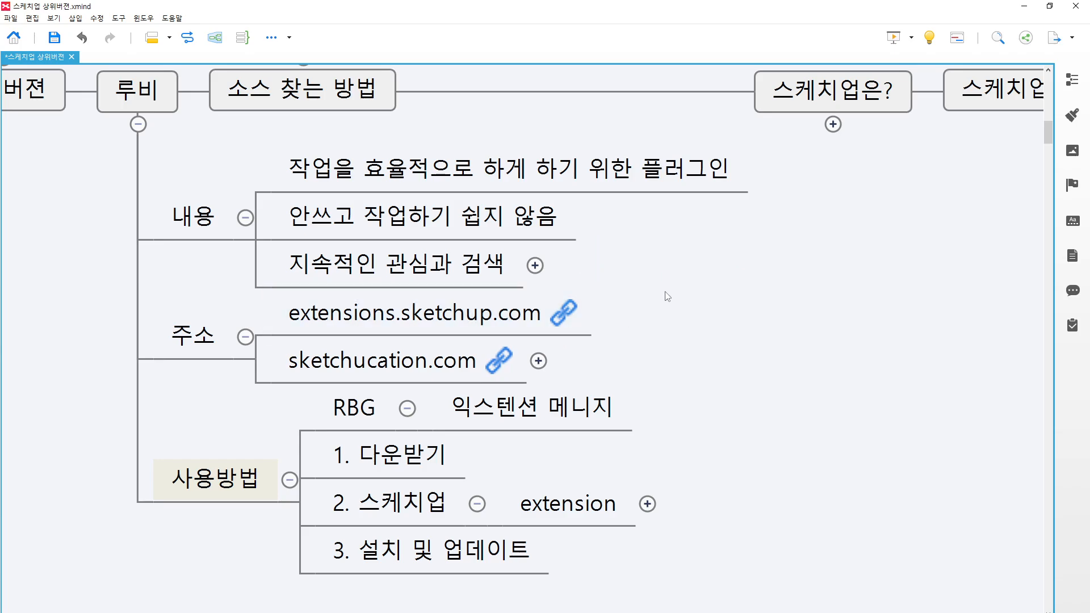
{"action": "key", "text": "ctrl+2"}
{"action": "left_click_drag", "start_coordinate": [620, 225], "coordinate": [652, 225]}
{"action": "left_click_drag", "start_coordinate": [620, 245], "coordinate": [631, 297]}
{"action": "mouse_move", "coordinate": [672, 227]}
{"action": "left_mouse_down"}
{"action": "mouse_move", "coordinate": [670, 257]}
{"action": "mouse_move", "coordinate": [693, 273]}
{"action": "left_mouse_up"}
{"action": "left_click_drag", "start_coordinate": [721, 241], "coordinate": [722, 290]}
{"action": "left_click_drag", "start_coordinate": [755, 275], "coordinate": [790, 272]}
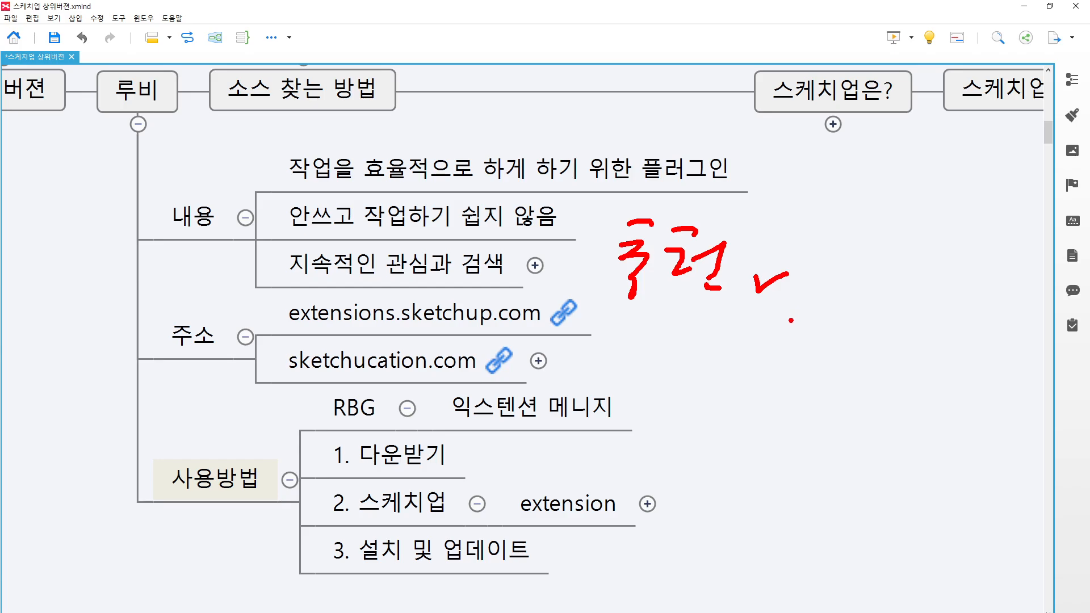
{"action": "key", "text": "Escape"}
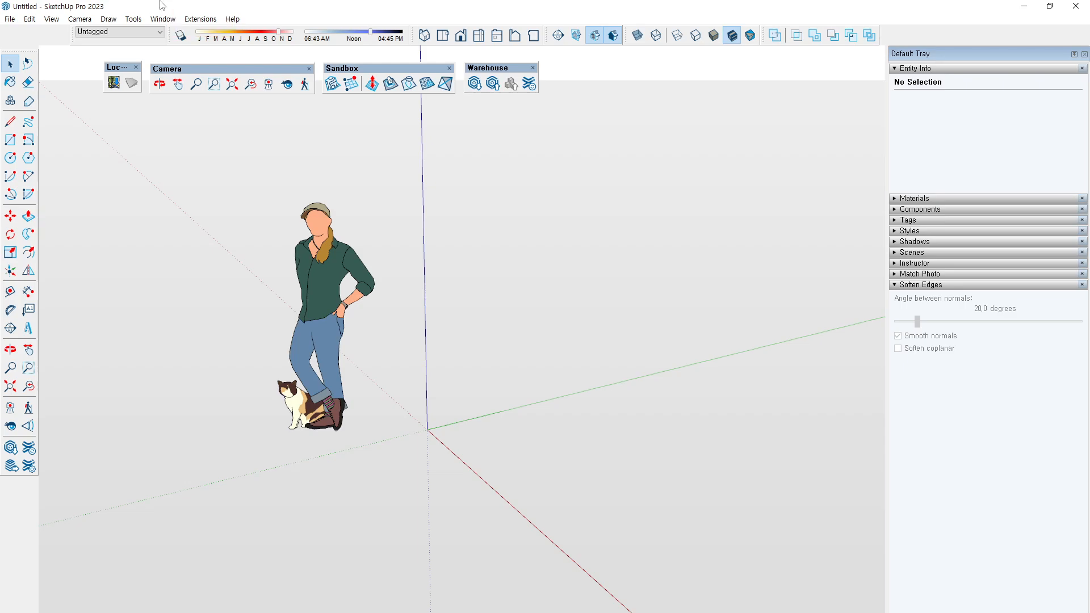
Step: In SketchUp Pro 2023, open the Extension Manager and show the Manage view of the installed extensions
{"action": "left_click", "coordinate": [199, 19]}
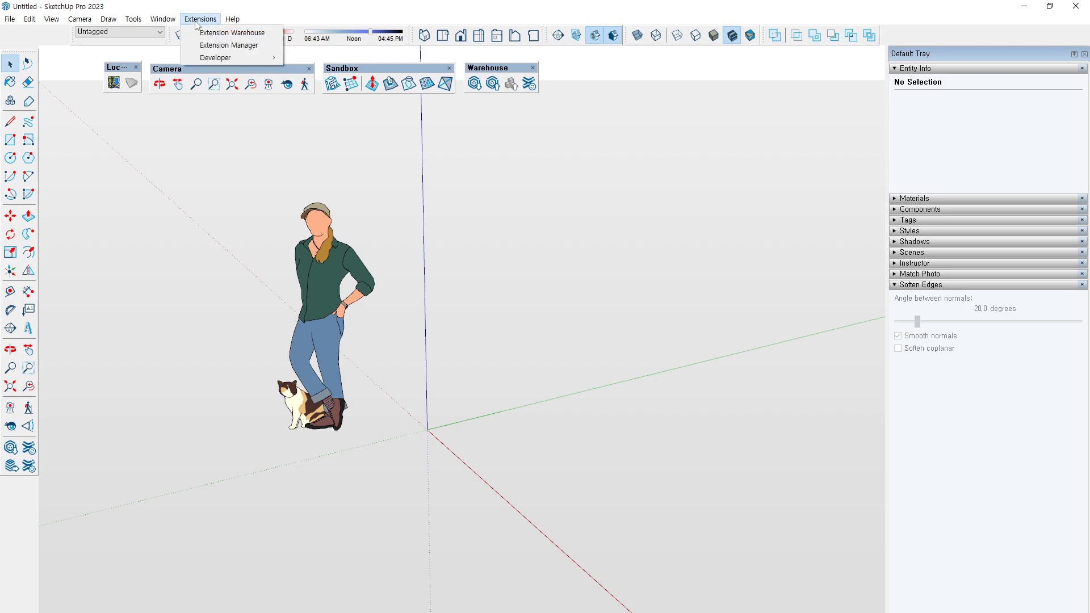
{"action": "left_click", "coordinate": [240, 48]}
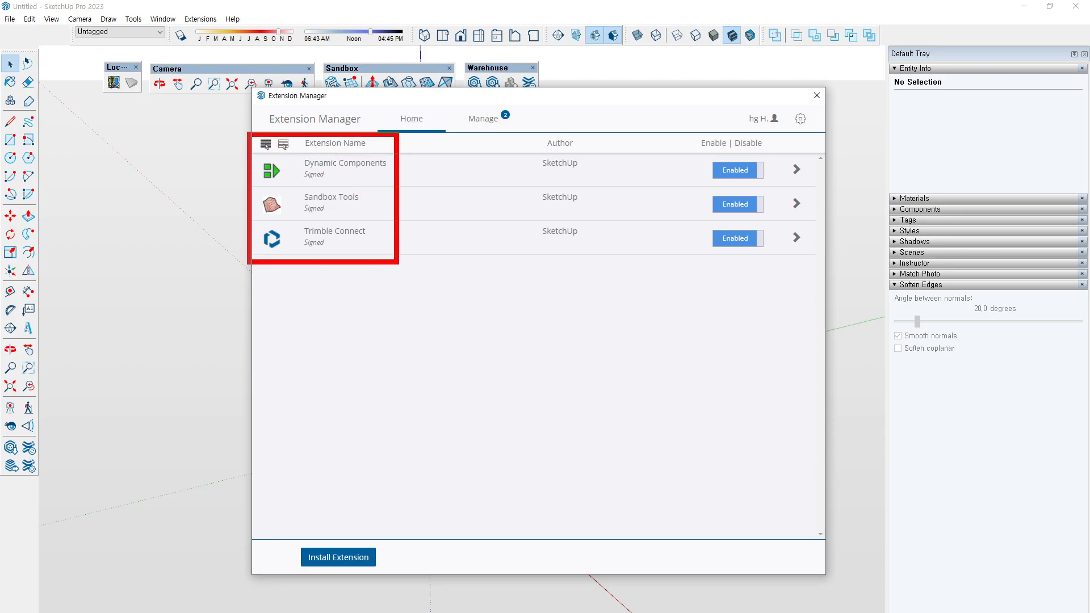
{"action": "left_click", "coordinate": [483, 120]}
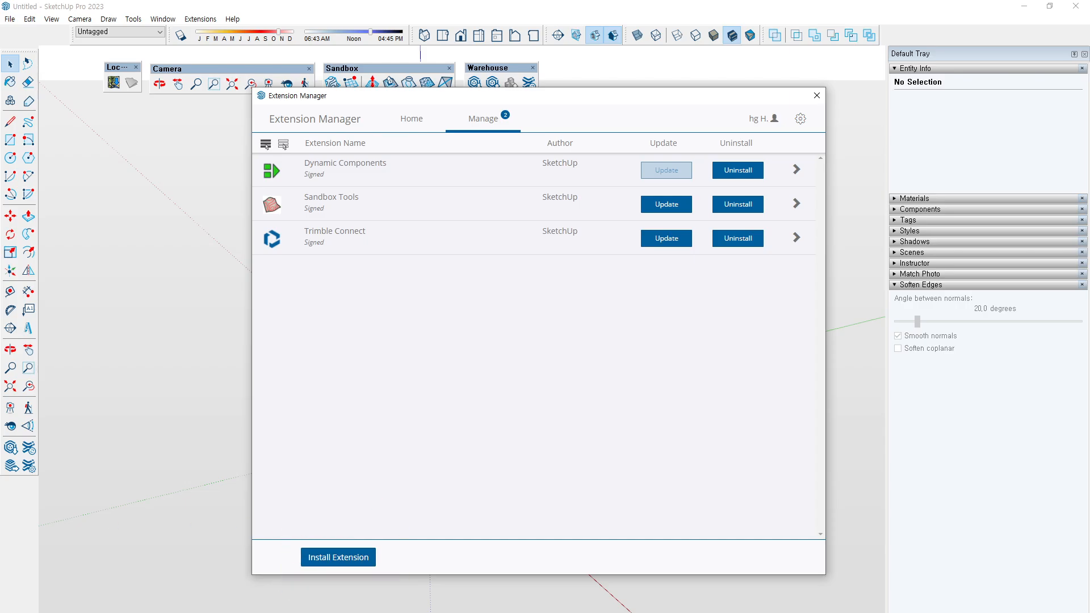
Step: Install the extension file JHS_POWERBAR_2020.rbz from the 루비 folder inside the shared folder on drive D
{"action": "left_click", "coordinate": [346, 559]}
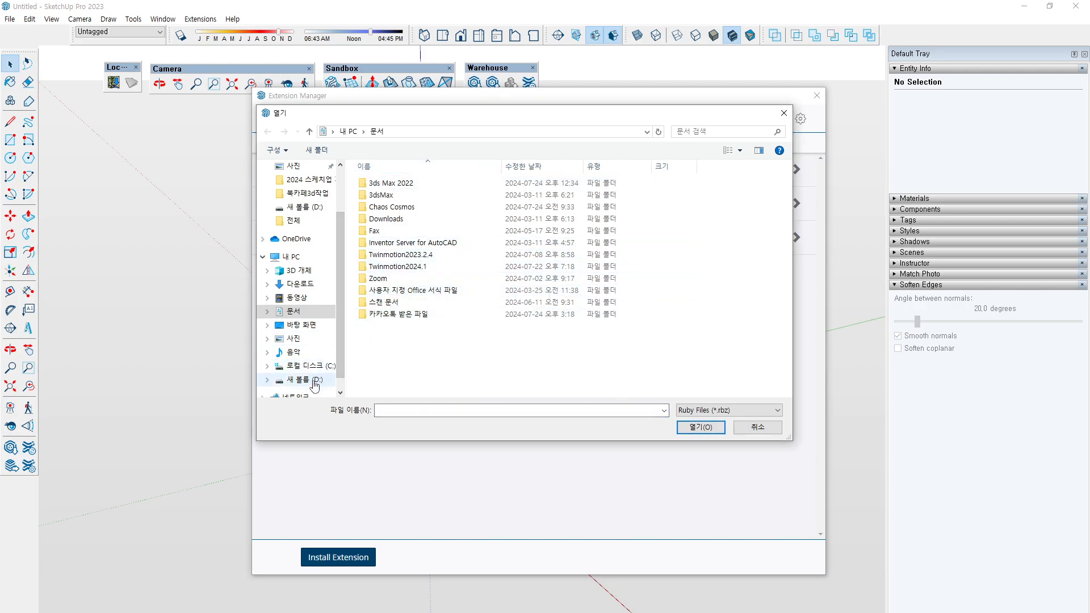
{"action": "left_click", "coordinate": [301, 379]}
{"action": "double_click", "coordinate": [378, 183]}
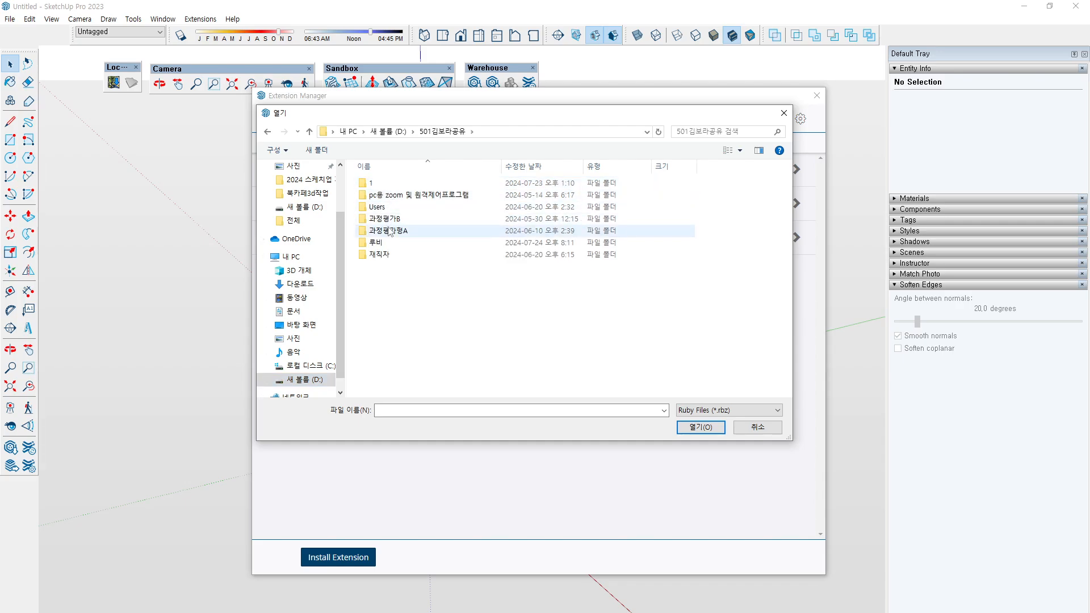
{"action": "double_click", "coordinate": [385, 246]}
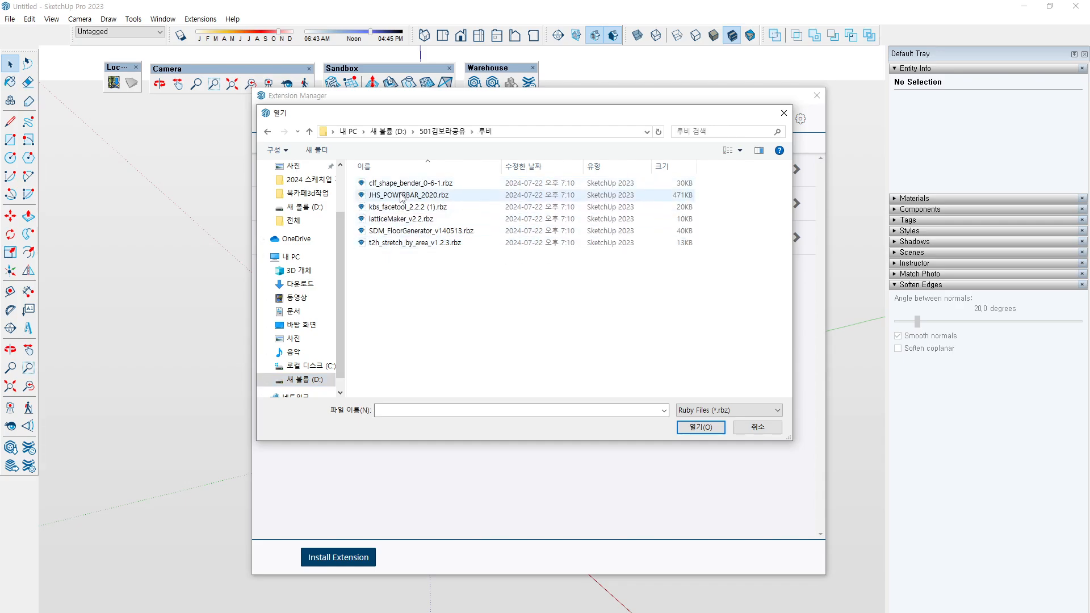
{"action": "left_click", "coordinate": [400, 196]}
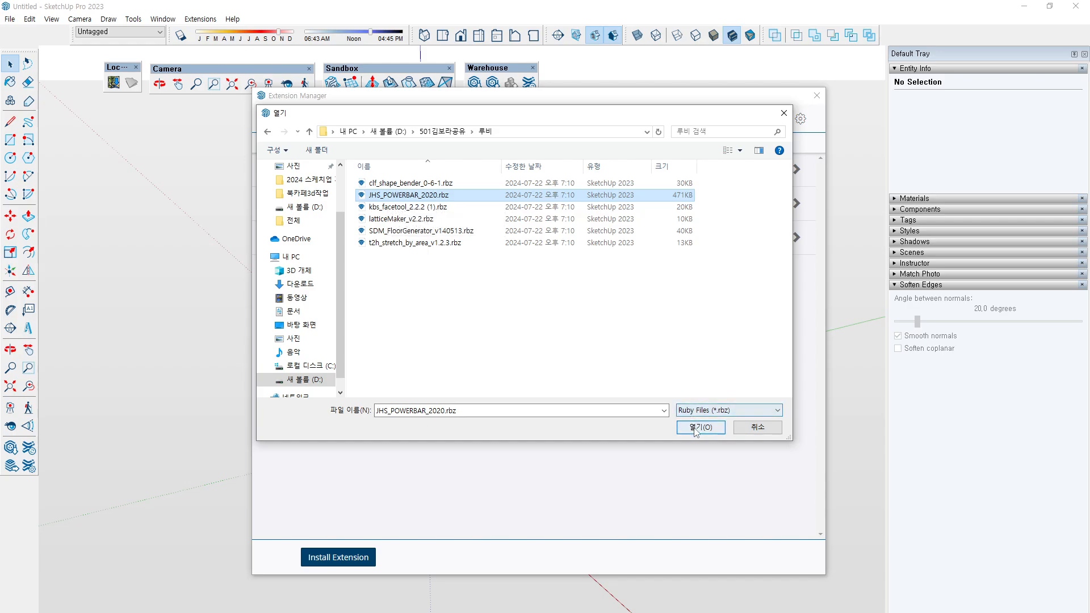
{"action": "left_click", "coordinate": [697, 427]}
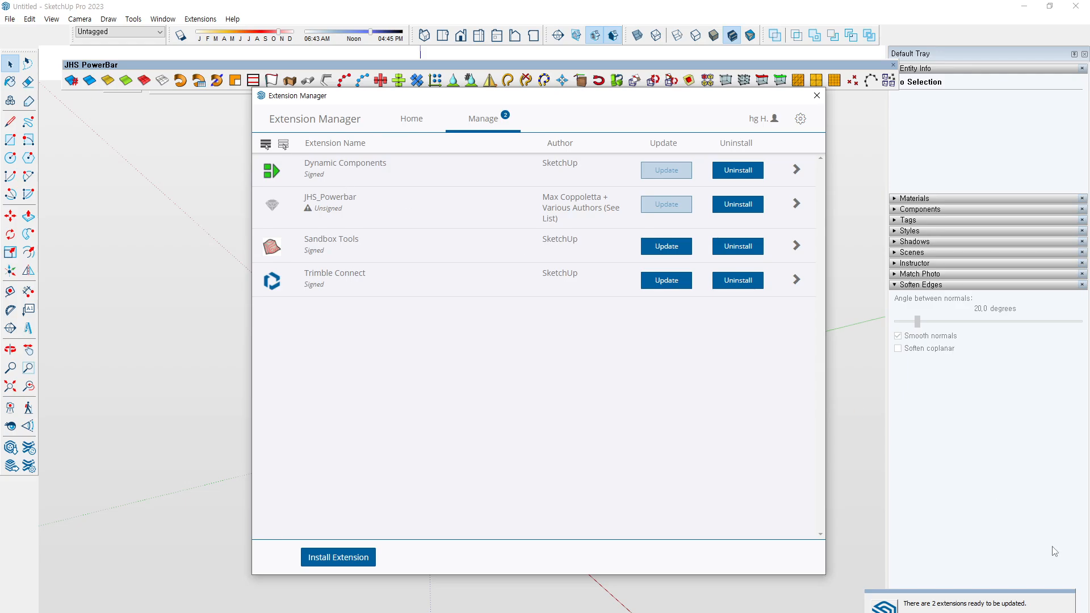
Step: Open the list of toolbars and check the JHS PowerBar entry in it
{"action": "left_click", "coordinate": [175, 117]}
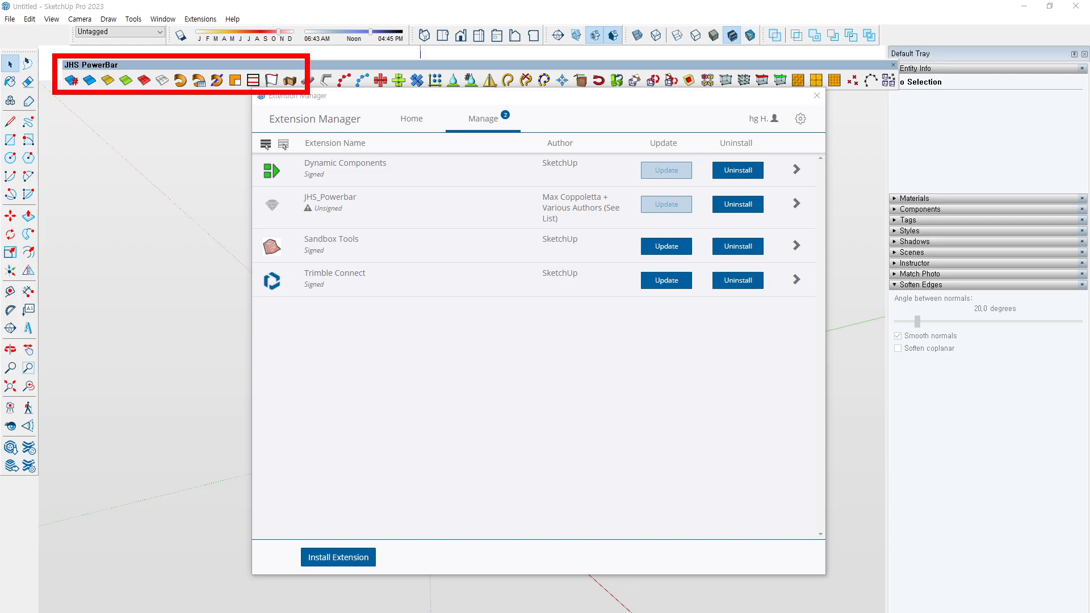
{"action": "left_click", "coordinate": [52, 18]}
{"action": "left_click", "coordinate": [63, 29]}
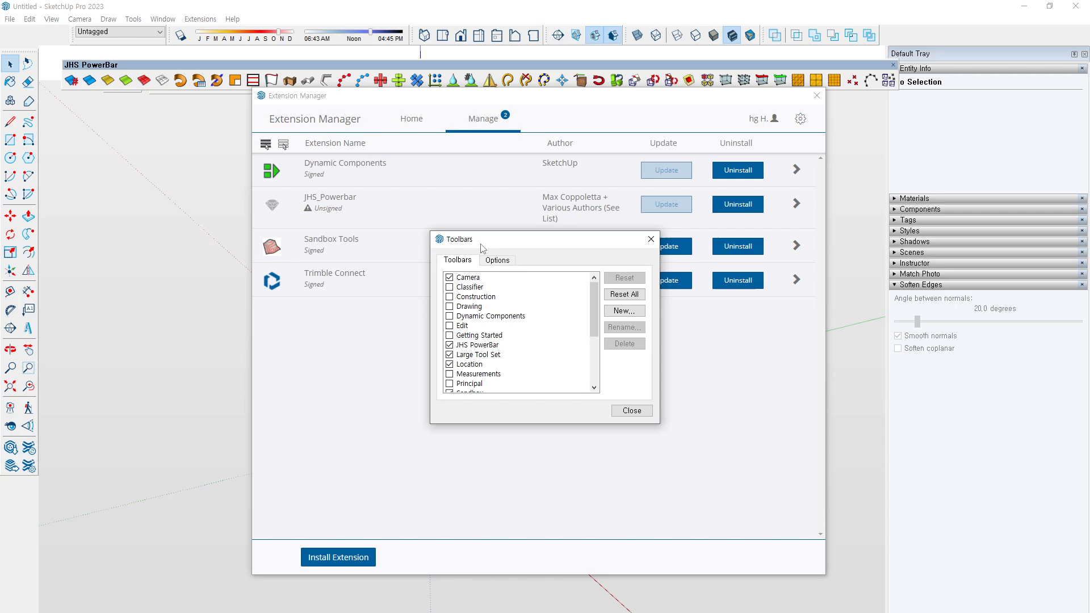
{"action": "scroll", "coordinate": [531, 382], "scroll_direction": "down", "scroll_amount": 4}
{"action": "scroll", "coordinate": [482, 377], "scroll_direction": "up", "scroll_amount": 1}
{"action": "scroll", "coordinate": [483, 378], "scroll_direction": "up", "scroll_amount": 1}
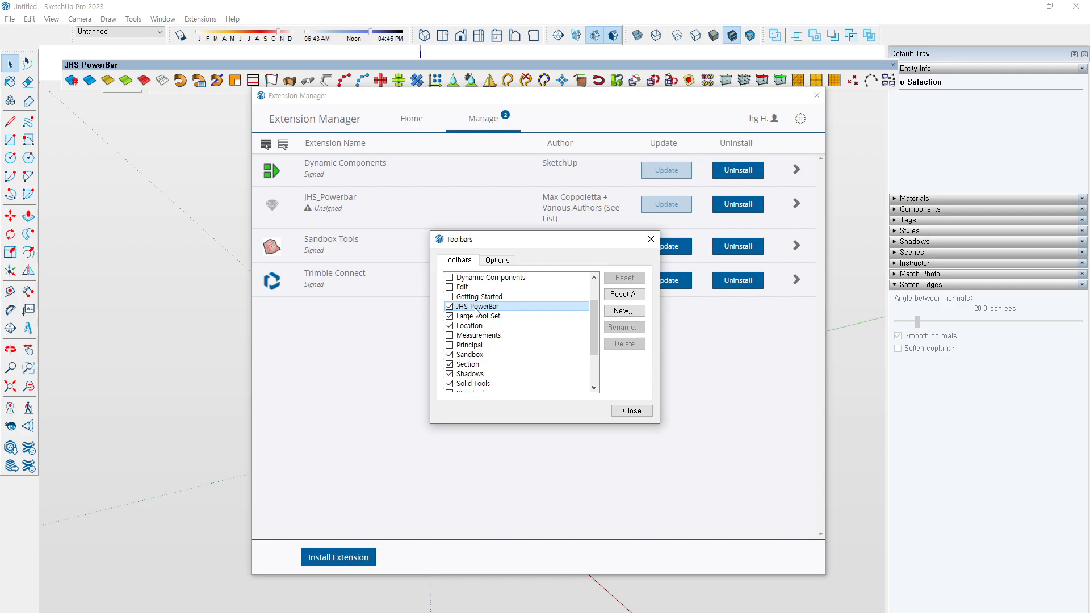
Step: Close the toolbar list and the Extension Manager to return to the model view
{"action": "left_click", "coordinate": [629, 410]}
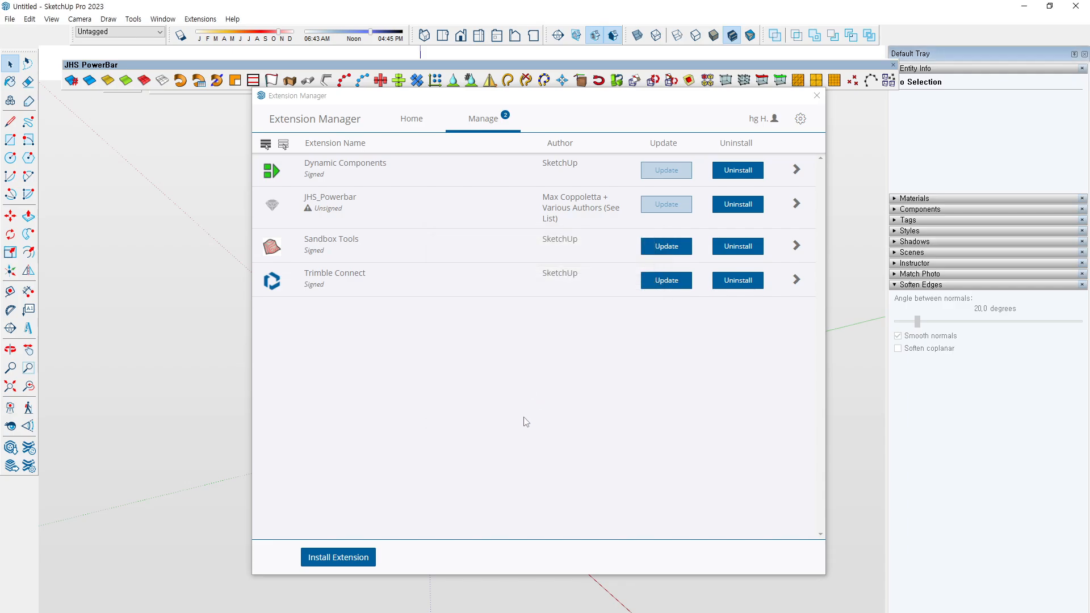
{"action": "left_click", "coordinate": [816, 95]}
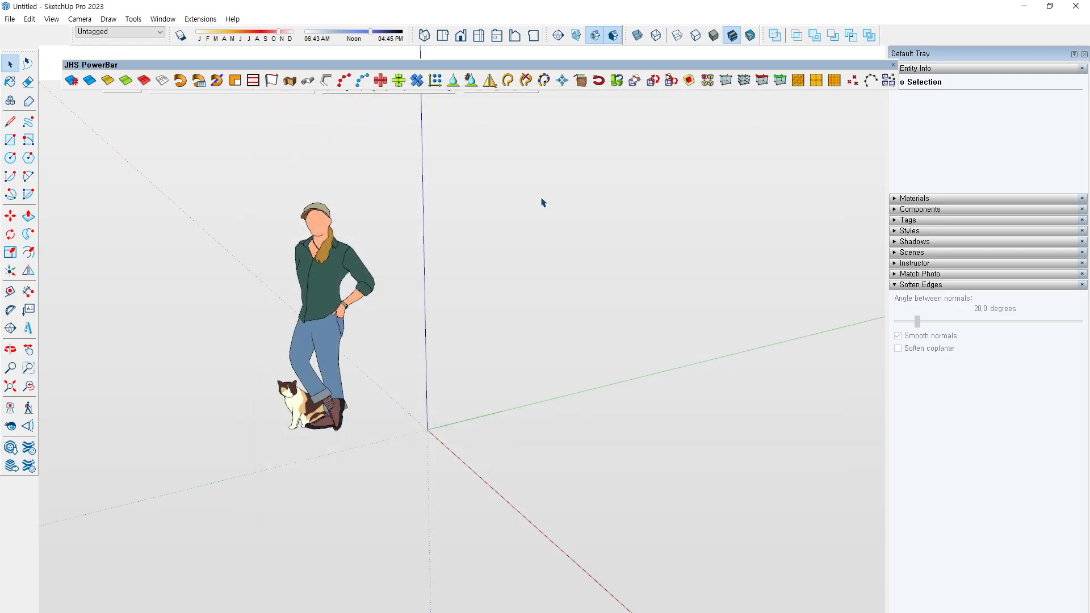
{"action": "middle_click_drag", "start_coordinate": [397, 227], "coordinate": [420, 221]}
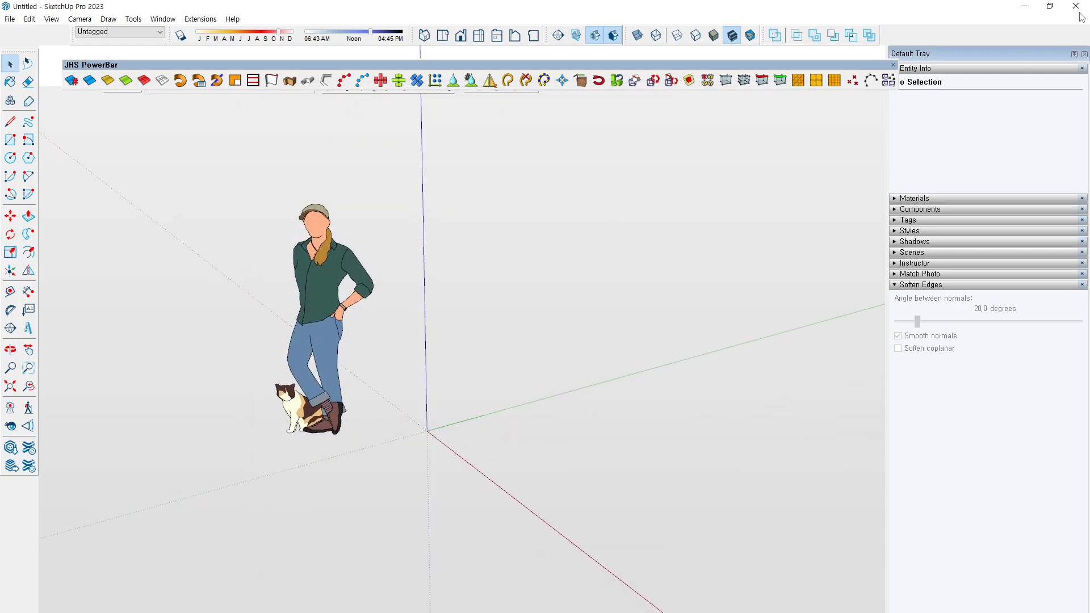
Step: Open the model JHS.skp from the 루비 folder inside the shared folder on drive D
{"action": "left_click", "coordinate": [10, 20]}
{"action": "left_click", "coordinate": [27, 58]}
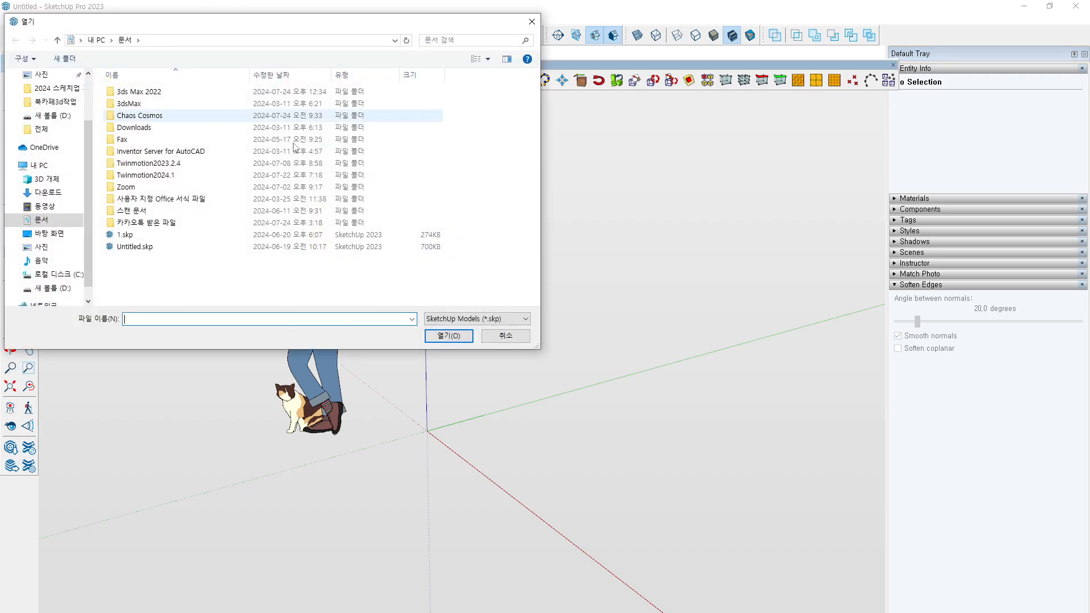
{"action": "left_click", "coordinate": [51, 288]}
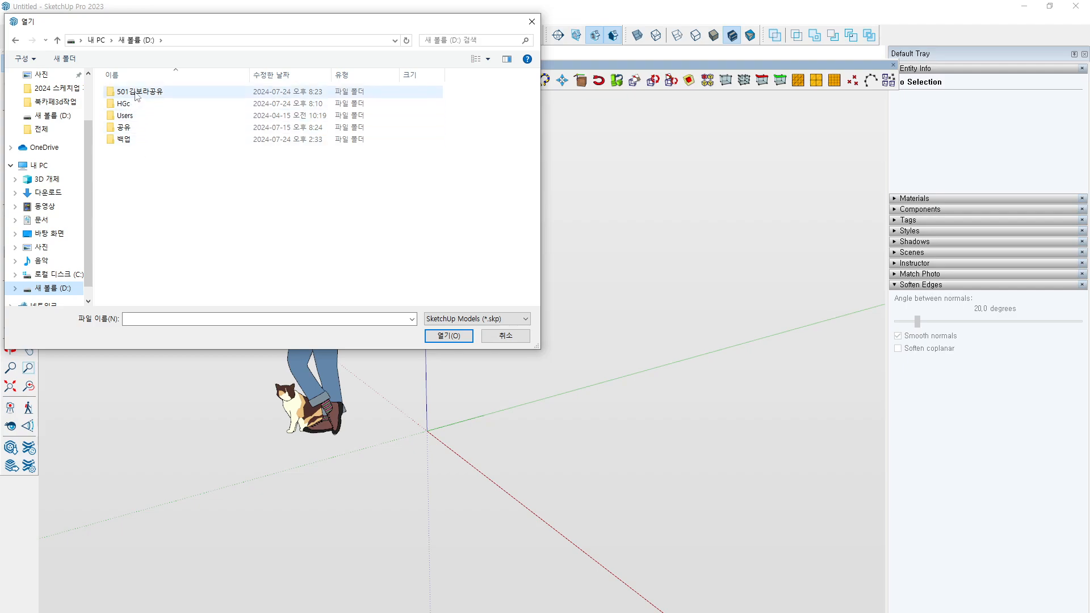
{"action": "double_click", "coordinate": [134, 93]}
{"action": "double_click", "coordinate": [133, 156]}
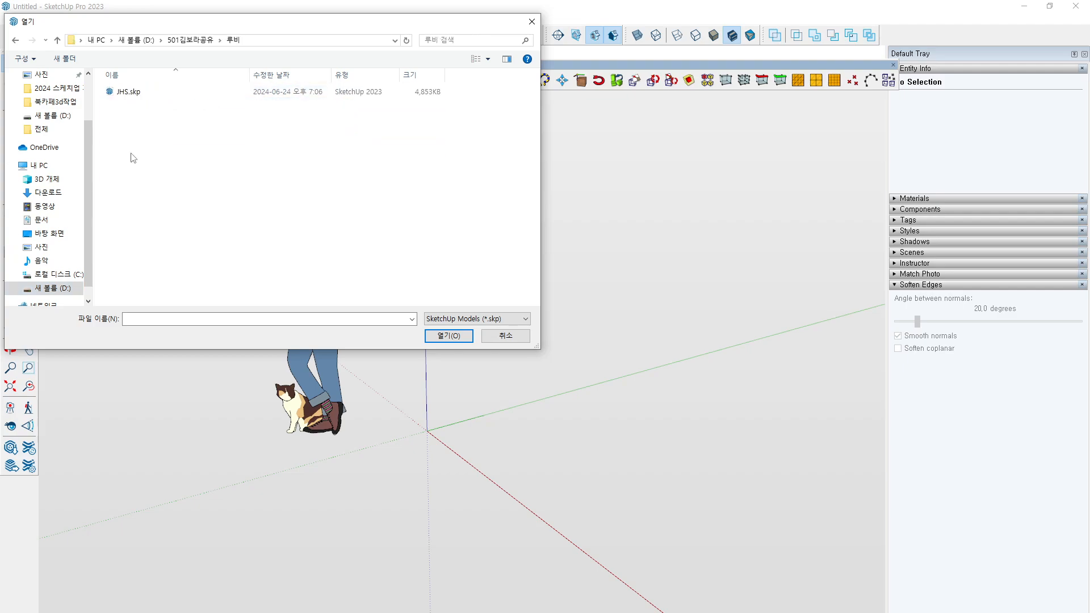
{"action": "left_click", "coordinate": [152, 93]}
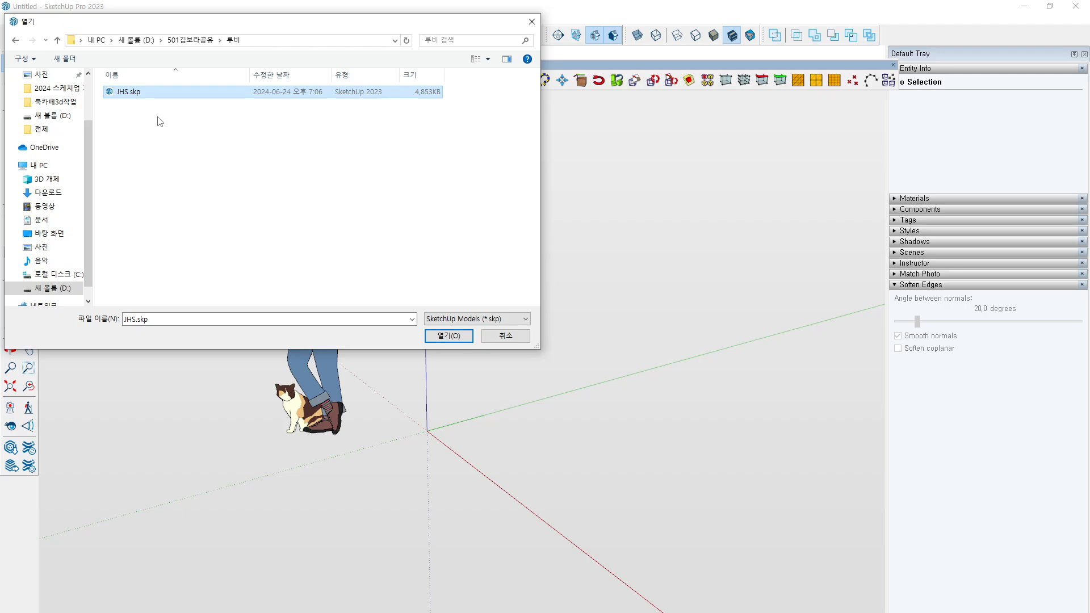
{"action": "left_click", "coordinate": [459, 339]}
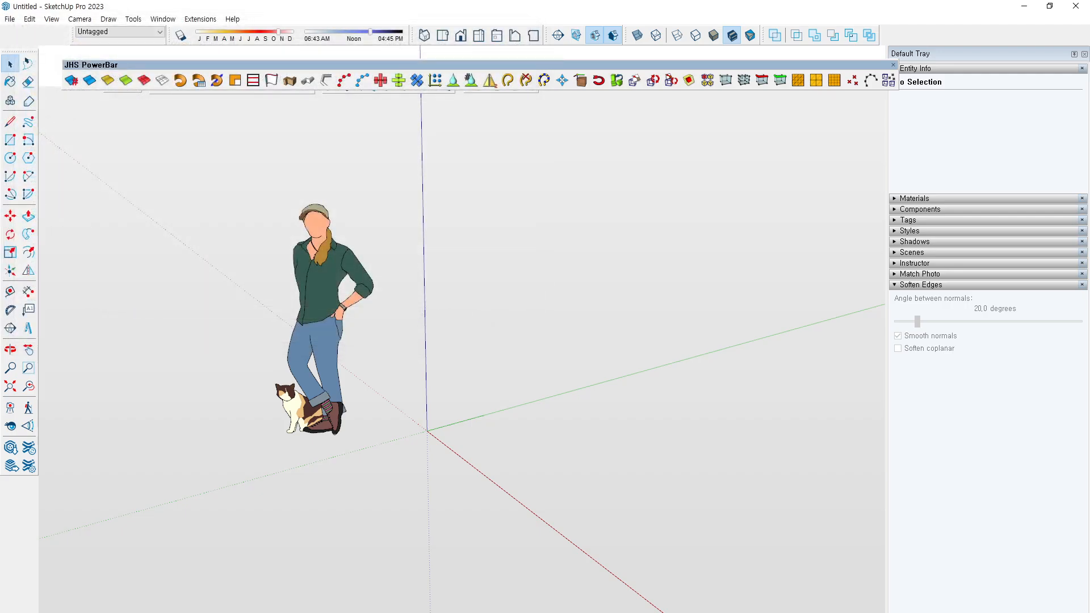
Step: Examine the sample objects along the red axis, focusing on the ams smooth, upright extrude and face extrude examples
{"action": "scroll", "coordinate": [200, 224], "scroll_direction": "up", "scroll_amount": 3}
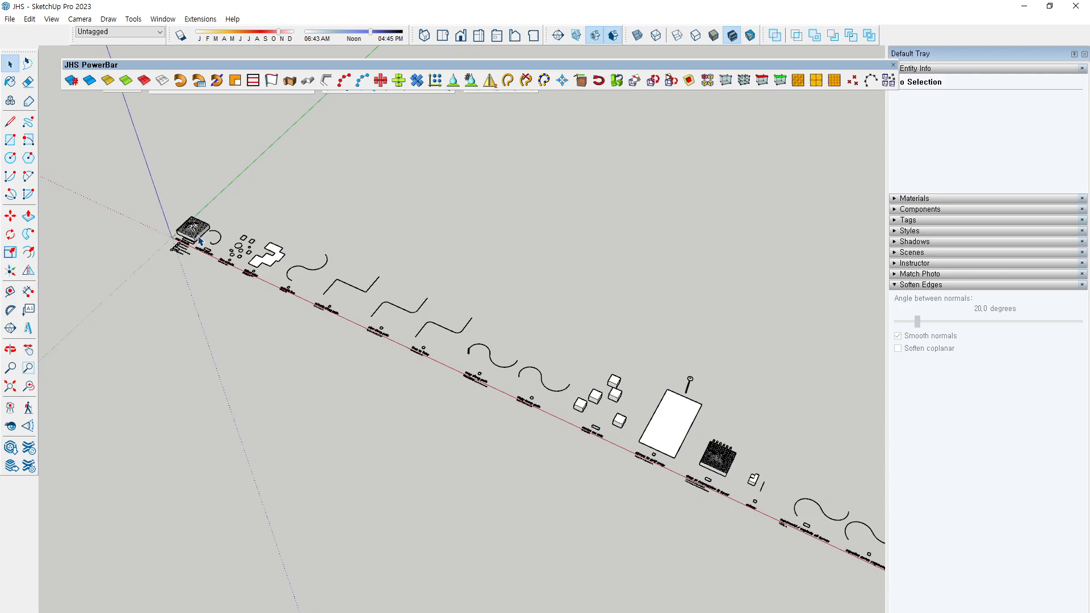
{"action": "left_click", "coordinate": [200, 238]}
{"action": "left_click", "coordinate": [168, 238]}
{"action": "scroll", "coordinate": [166, 234], "scroll_direction": "up", "scroll_amount": 2}
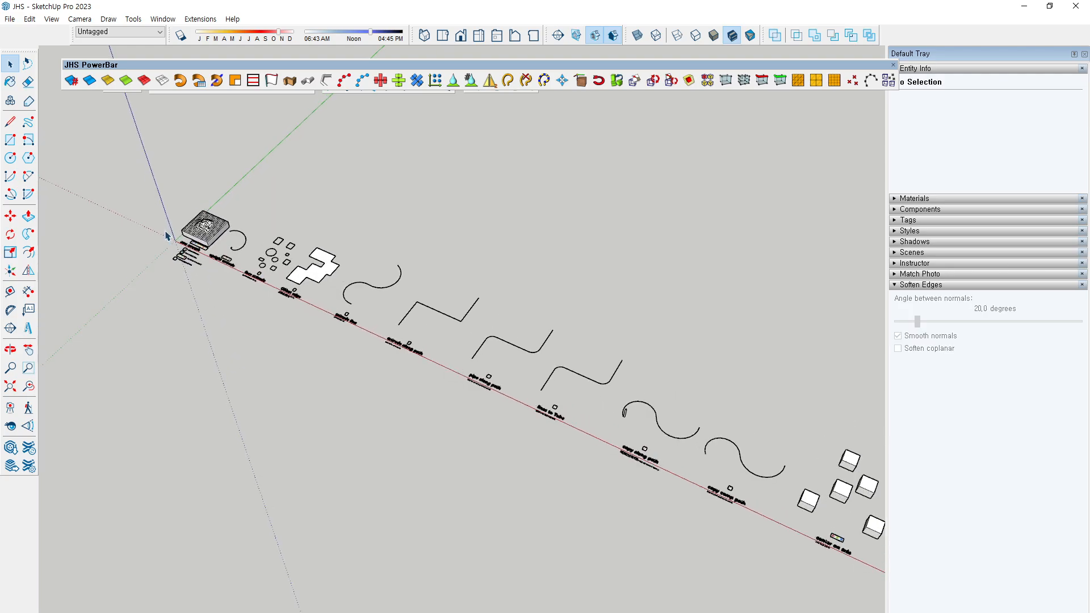
{"action": "scroll", "coordinate": [166, 233], "scroll_direction": "up", "scroll_amount": 9}
{"action": "middle_click_drag", "start_coordinate": [240, 286], "coordinate": [288, 363]}
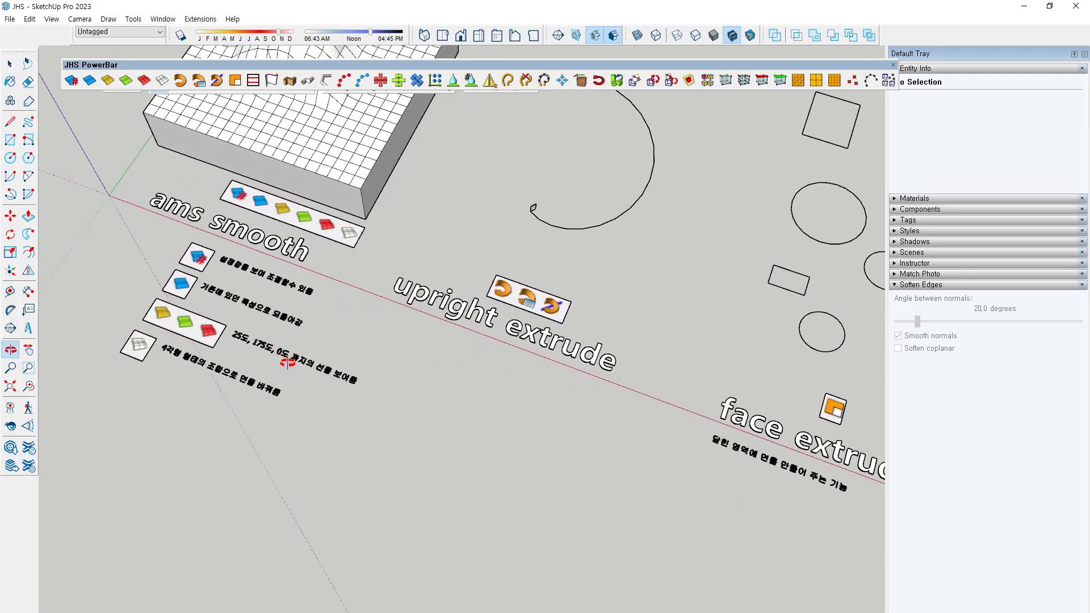
{"action": "scroll", "coordinate": [284, 341], "scroll_direction": "up", "scroll_amount": 3}
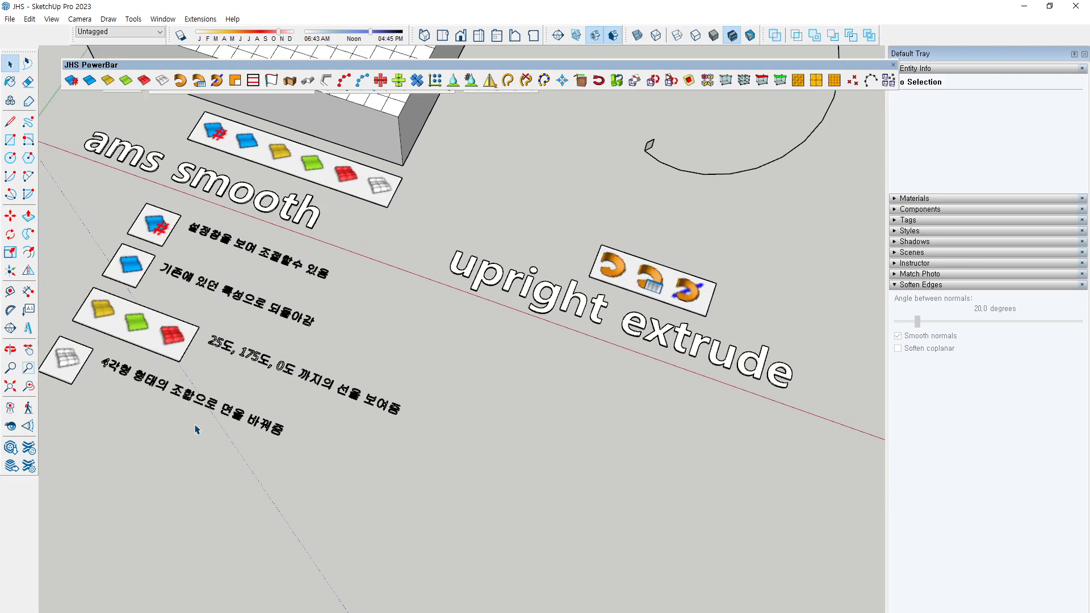
{"action": "scroll", "coordinate": [244, 387], "scroll_direction": "down", "scroll_amount": 3}
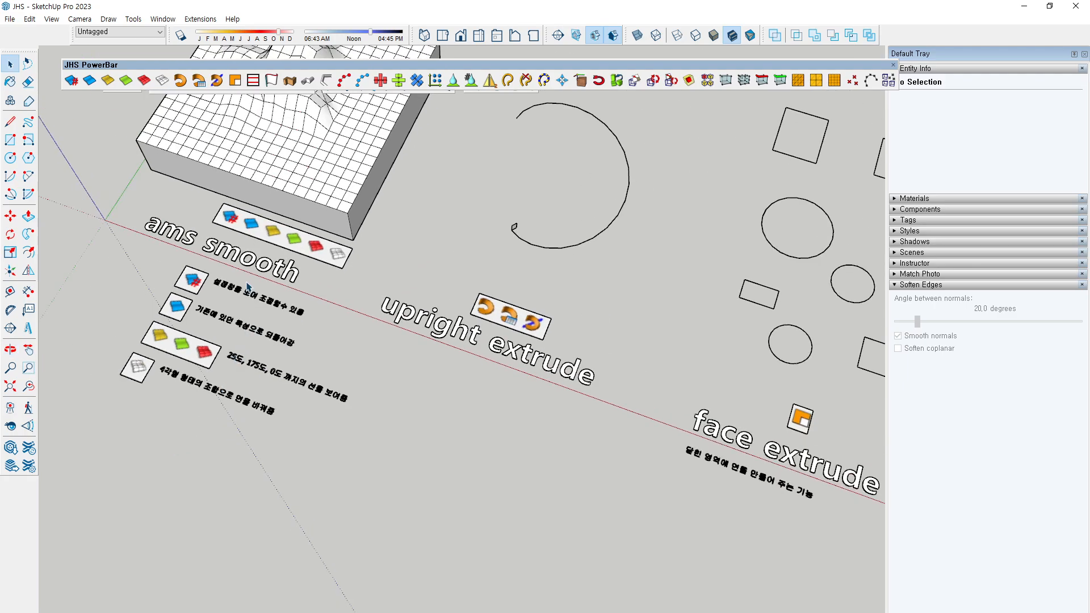
{"action": "scroll", "coordinate": [247, 287], "scroll_direction": "down", "scroll_amount": 3}
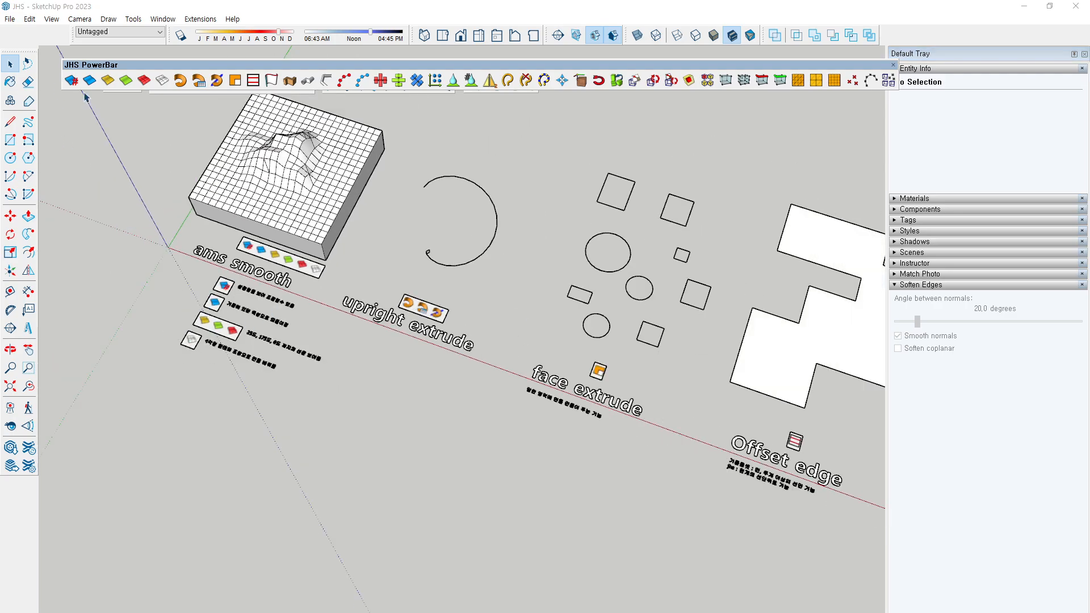
Step: Move the floating JHS PowerBar toolbar just below the Camera, Sandbox and Warehouse toolbars
{"action": "left_click_drag", "start_coordinate": [96, 68], "coordinate": [86, 111]}
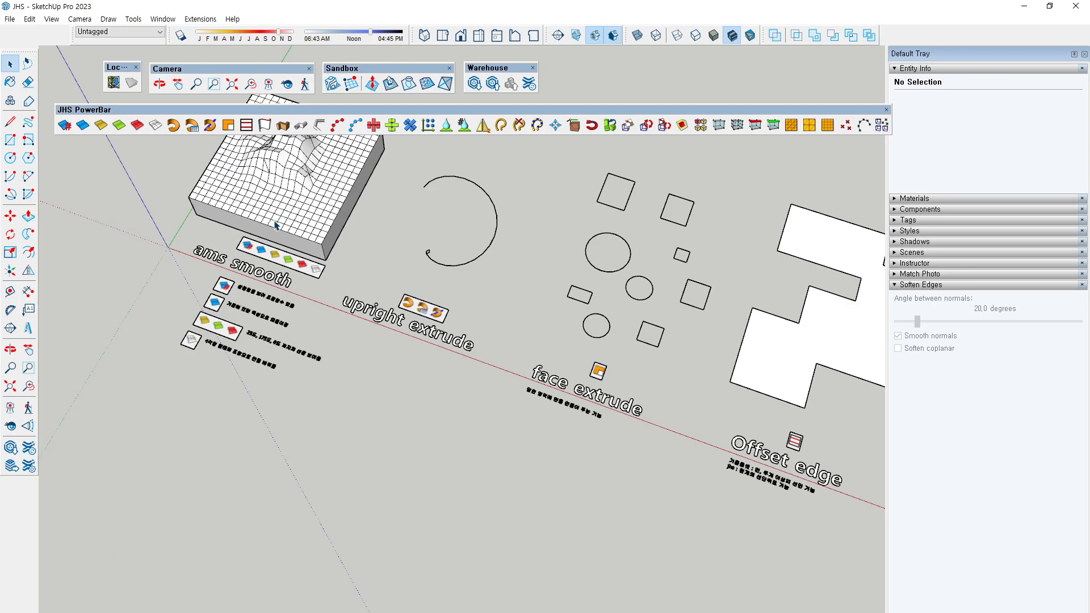
{"action": "left_click", "coordinate": [271, 185]}
{"action": "middle_click_drag", "start_coordinate": [270, 180], "coordinate": [372, 281], "text": "shift"}
{"action": "left_click", "coordinate": [106, 153]}
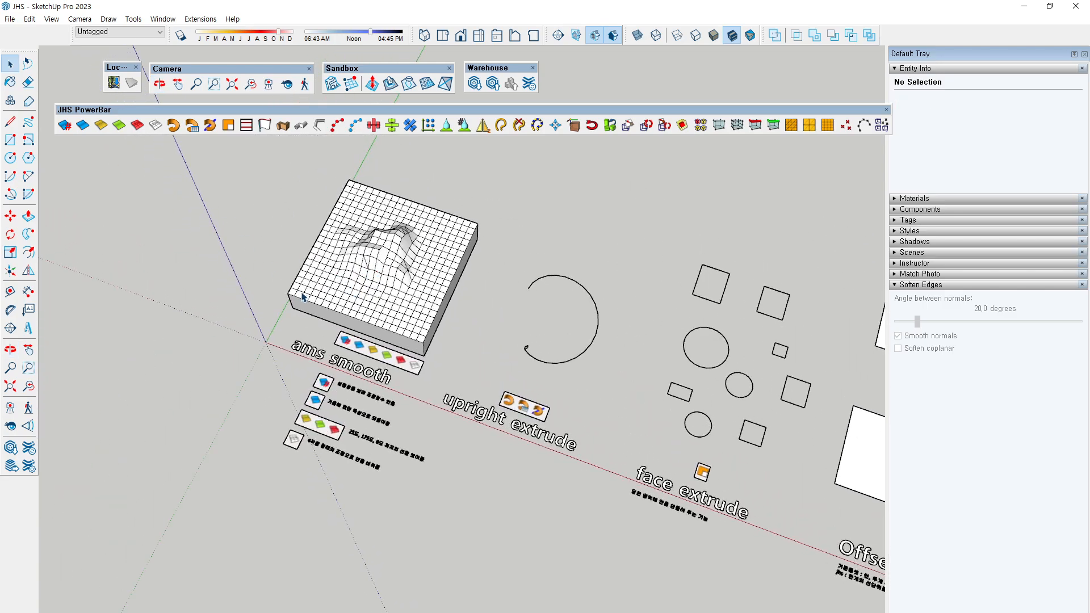
{"action": "scroll", "coordinate": [338, 324], "scroll_direction": "up", "scroll_amount": 3}
{"action": "middle_click_drag", "start_coordinate": [314, 368], "coordinate": [302, 346]}
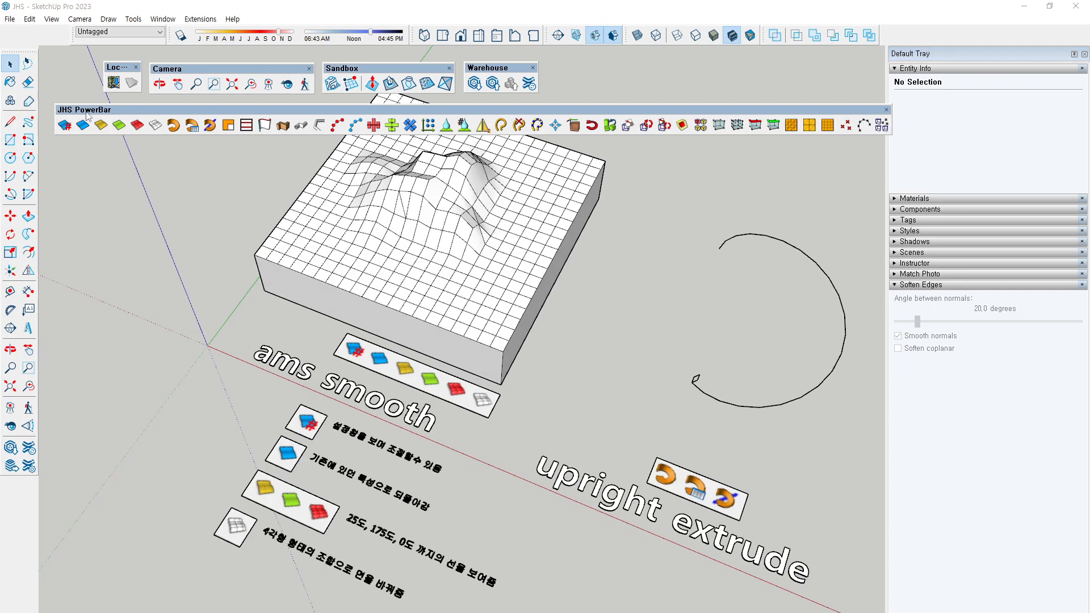
{"action": "left_click_drag", "start_coordinate": [88, 115], "coordinate": [84, 105]}
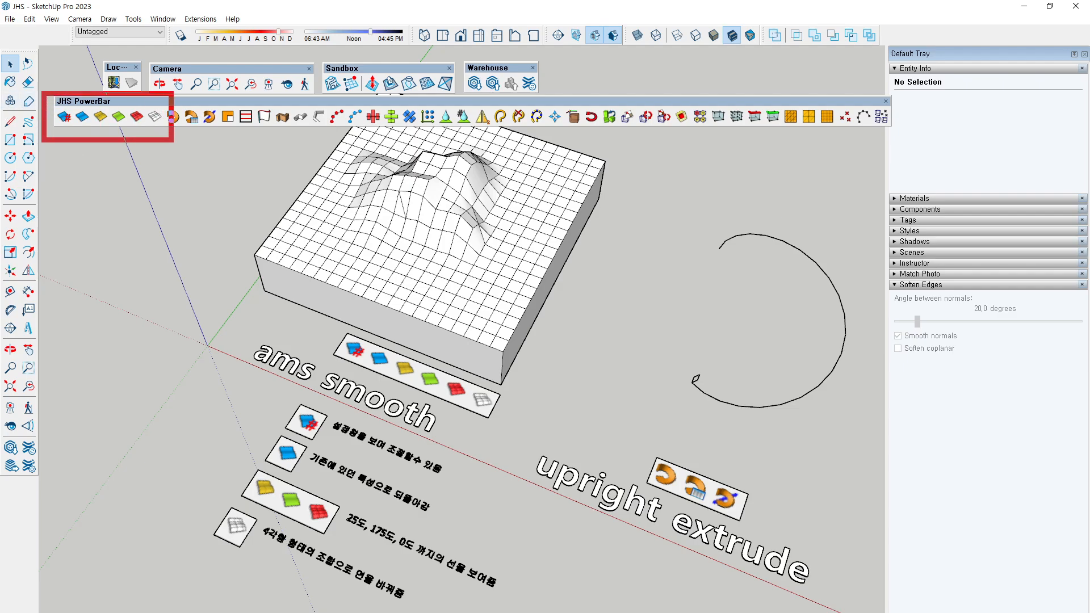
{"action": "left_click_drag", "start_coordinate": [321, 360], "coordinate": [516, 438]}
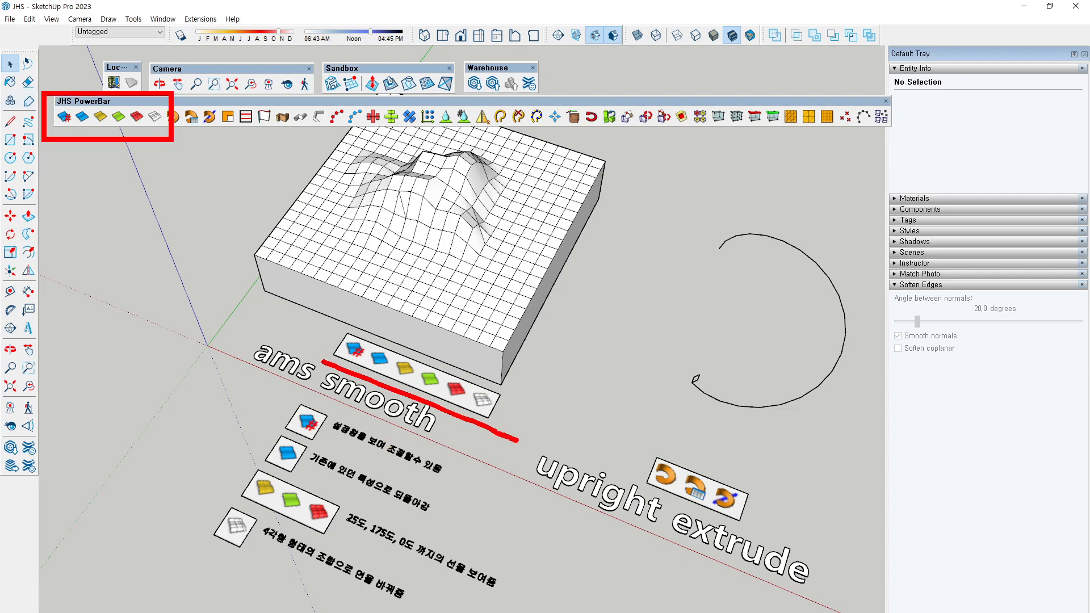
{"action": "left_click_drag", "start_coordinate": [290, 364], "coordinate": [156, 546]}
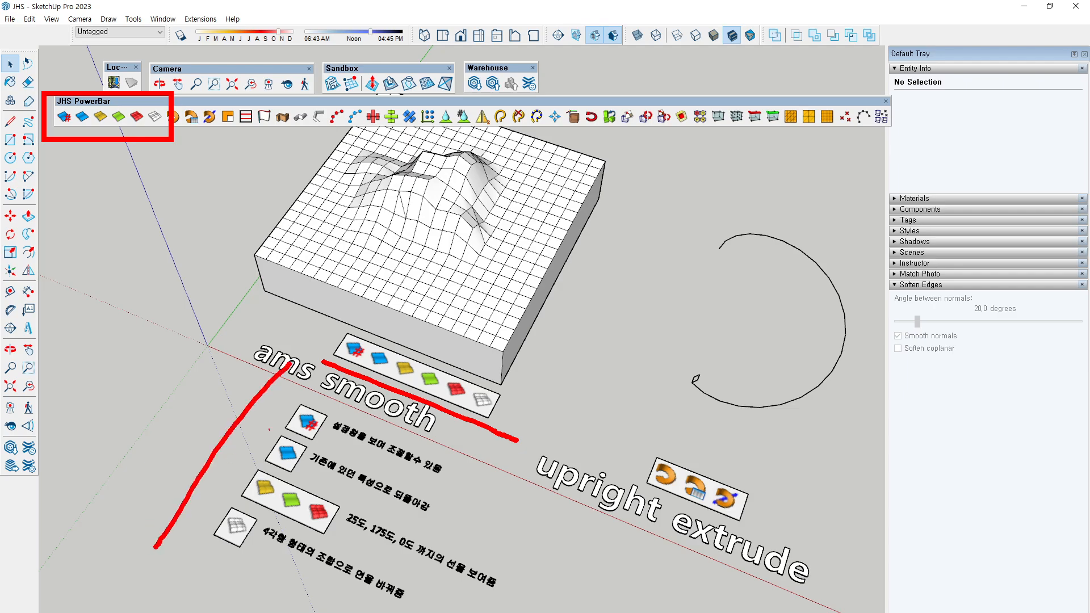
{"action": "key", "text": "Escape"}
Step: Select all connected geometry of the terrain block and inspect its mesh edges up close, finishing with nothing selected
{"action": "middle_click", "coordinate": [359, 249]}
{"action": "triple_click", "coordinate": [358, 250]}
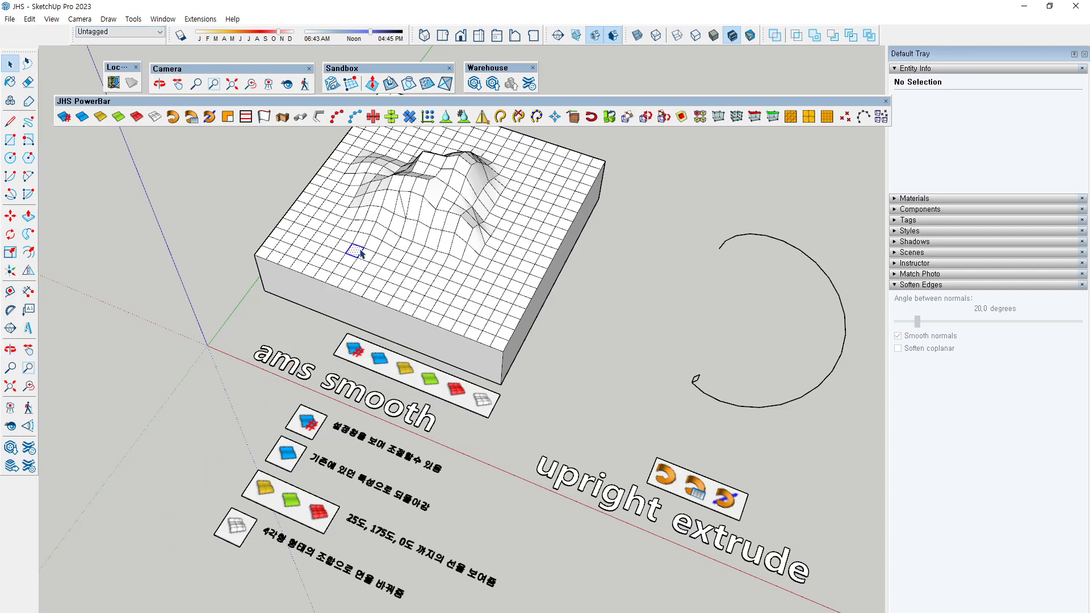
{"action": "middle_click_drag", "start_coordinate": [434, 227], "coordinate": [495, 275]}
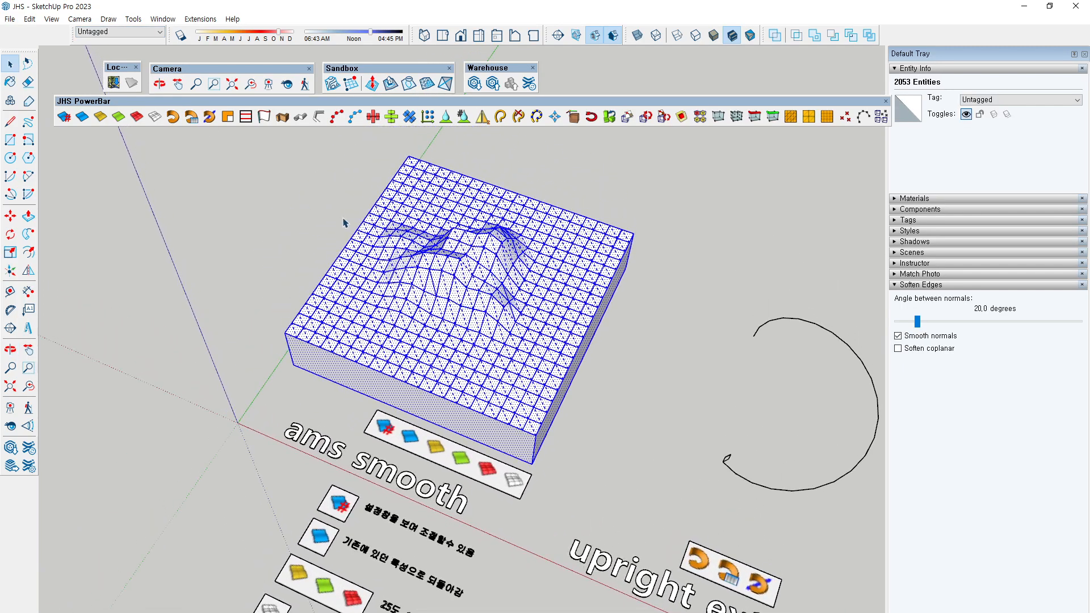
{"action": "middle_click_drag", "start_coordinate": [370, 313], "coordinate": [363, 281]}
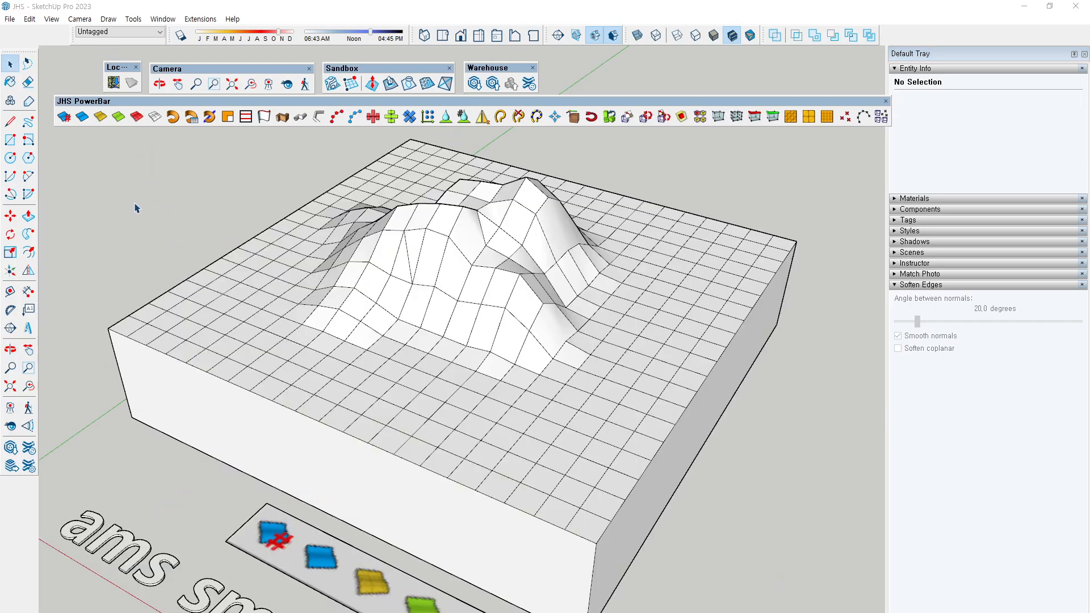
Step: Soften the entire terrain block with AMS Soften Edges at an angle between normals of about 103 degrees, and close the tool
{"action": "left_click", "coordinate": [64, 117]}
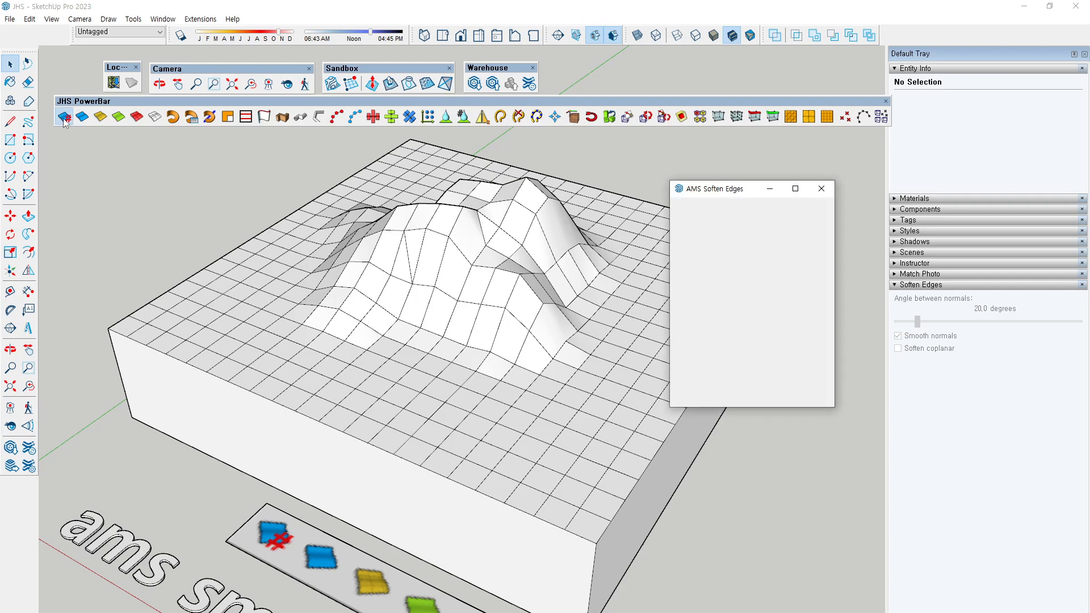
{"action": "left_click_drag", "start_coordinate": [741, 195], "coordinate": [780, 175]}
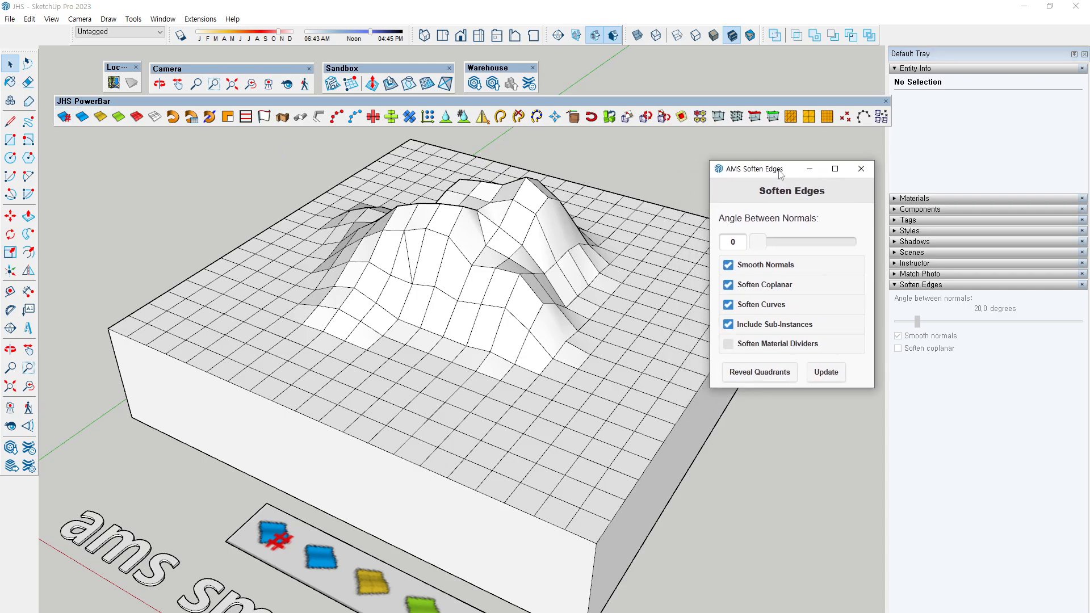
{"action": "triple_click", "coordinate": [482, 241]}
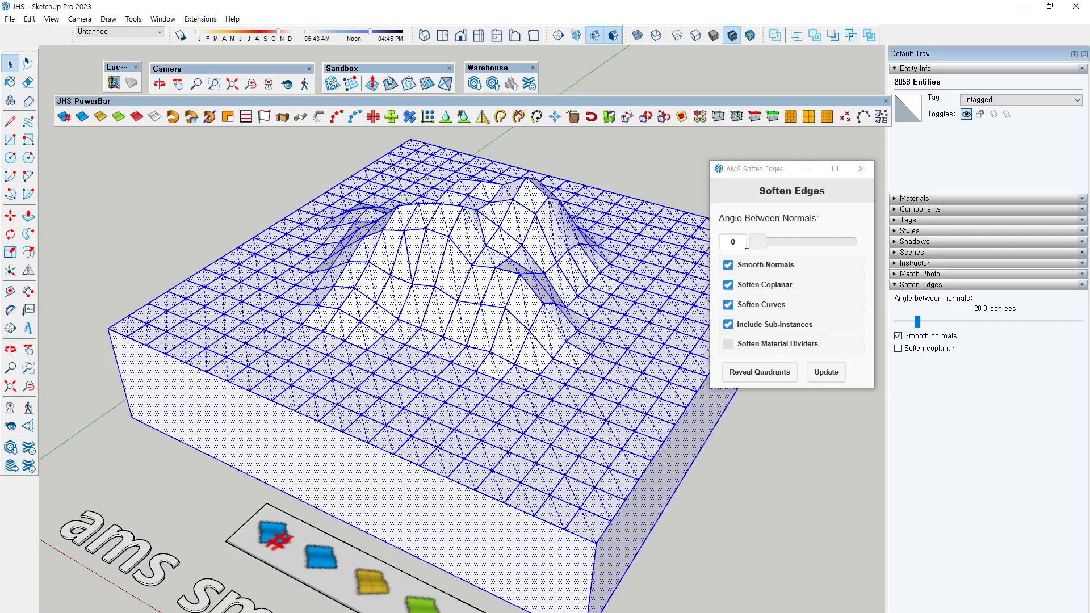
{"action": "left_click_drag", "start_coordinate": [722, 254], "coordinate": [718, 355]}
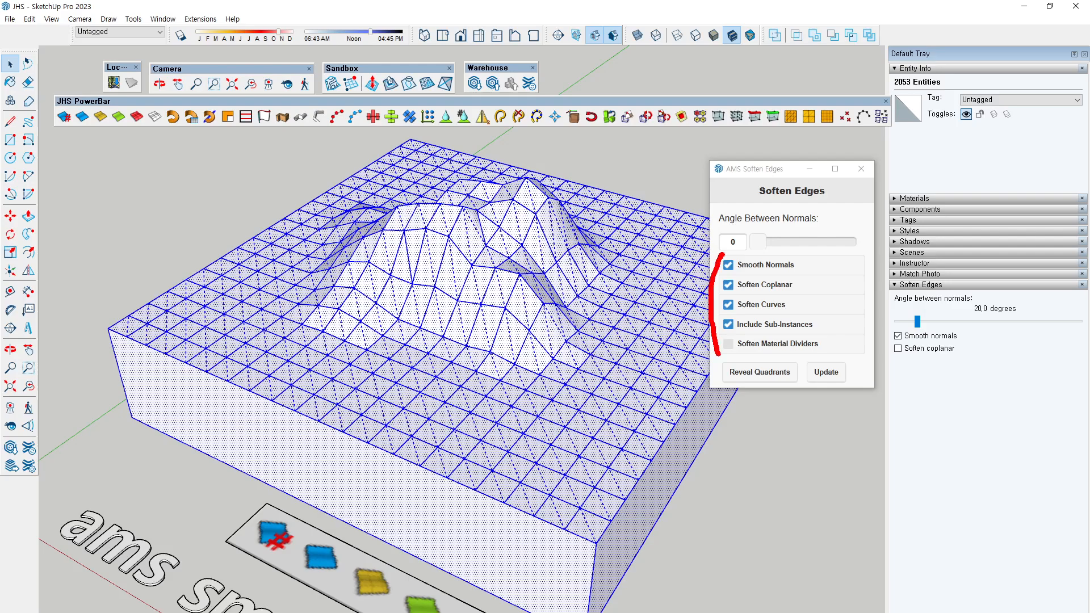
{"action": "left_click_drag", "start_coordinate": [766, 243], "coordinate": [809, 241]}
{"action": "mouse_move", "coordinate": [794, 242]}
{"action": "left_mouse_down"}
{"action": "mouse_move", "coordinate": [782, 242]}
{"action": "mouse_move", "coordinate": [813, 244]}
{"action": "mouse_move", "coordinate": [781, 243]}
{"action": "mouse_move", "coordinate": [813, 250]}
{"action": "left_mouse_up"}
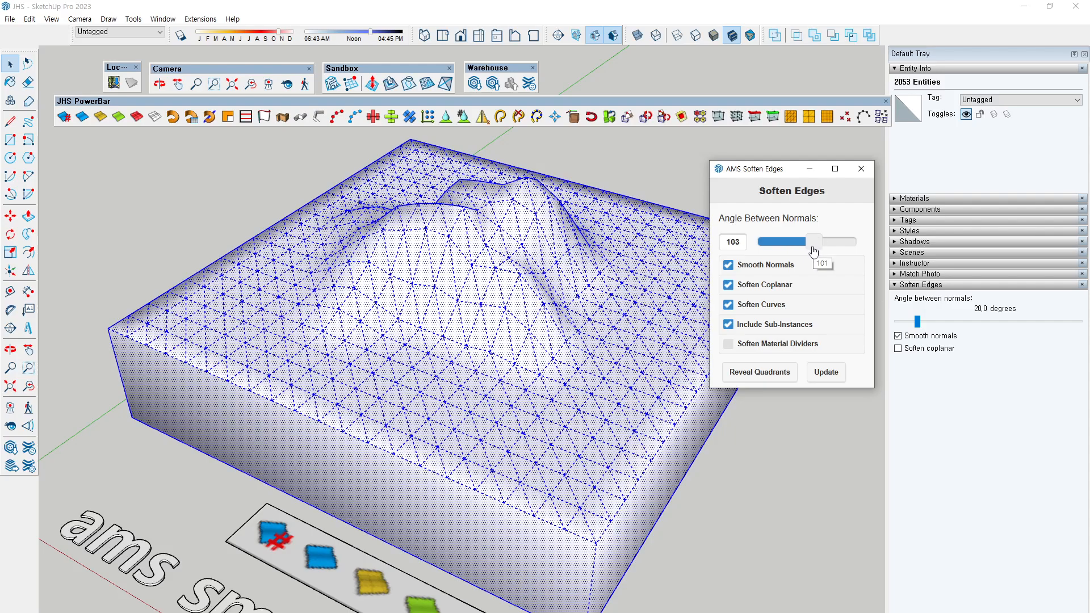
{"action": "left_click", "coordinate": [861, 168]}
{"action": "left_click", "coordinate": [781, 197]}
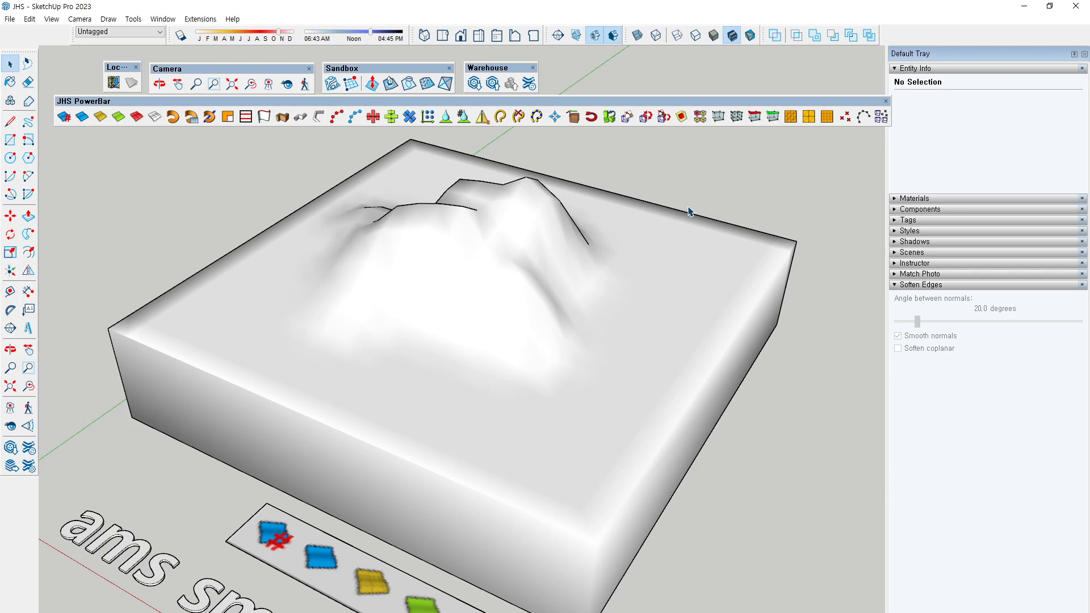
Step: Review the smoothing tools of the JHS PowerBar and read their descriptions beneath the ams smooth heading
{"action": "triple_click", "coordinate": [649, 228]}
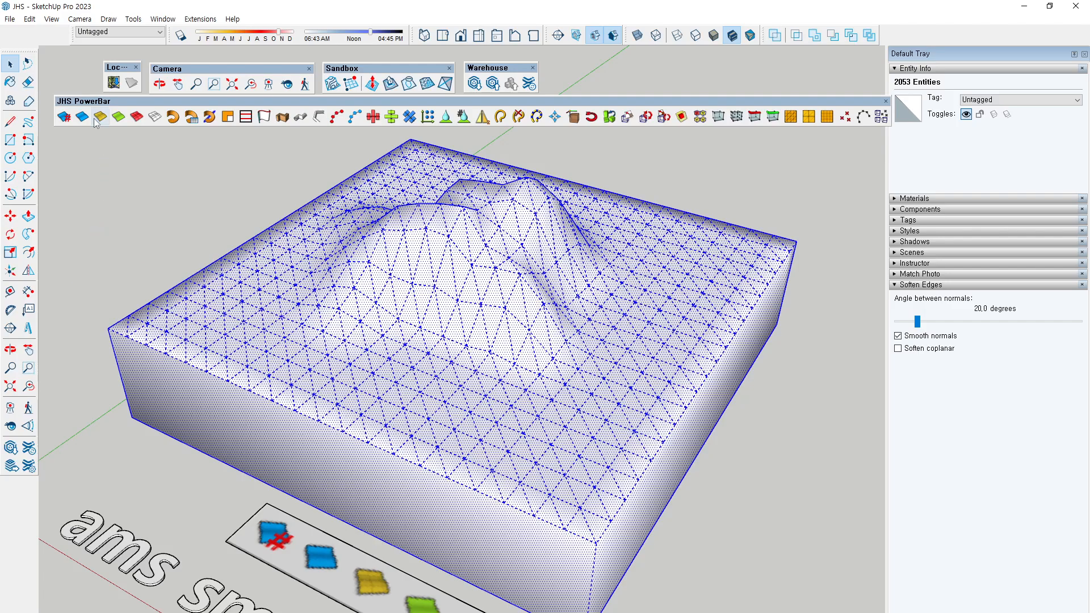
{"action": "left_click", "coordinate": [151, 241]}
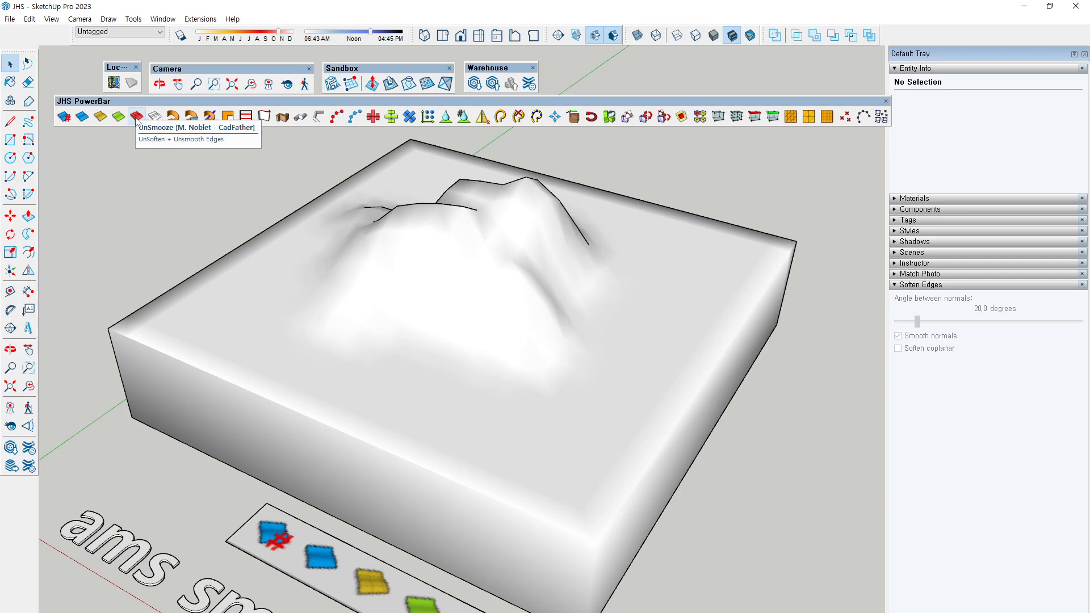
{"action": "middle_click_drag", "start_coordinate": [344, 545], "coordinate": [507, 210], "text": "shift"}
{"action": "middle_click_drag", "start_coordinate": [475, 315], "coordinate": [556, 420]}
{"action": "middle_click_drag", "start_coordinate": [621, 528], "coordinate": [574, 411], "text": "shift"}
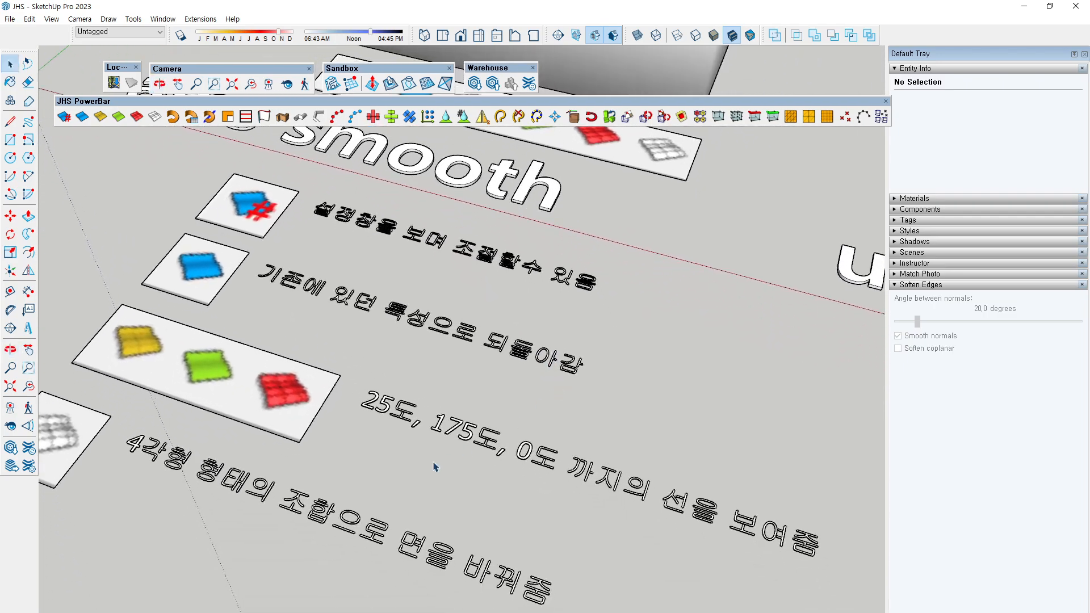
{"action": "left_click_drag", "start_coordinate": [358, 420], "coordinate": [409, 432]}
{"action": "left_click_drag", "start_coordinate": [427, 448], "coordinate": [472, 460]}
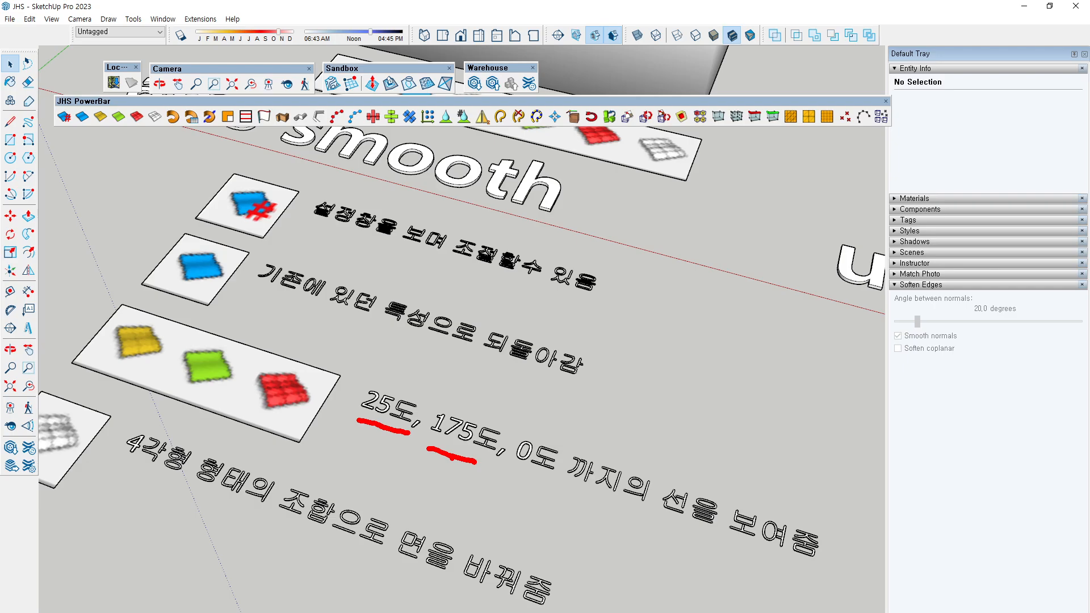
{"action": "left_click_drag", "start_coordinate": [500, 469], "coordinate": [589, 497]}
{"action": "scroll", "coordinate": [389, 451], "scroll_direction": "down", "scroll_amount": 3}
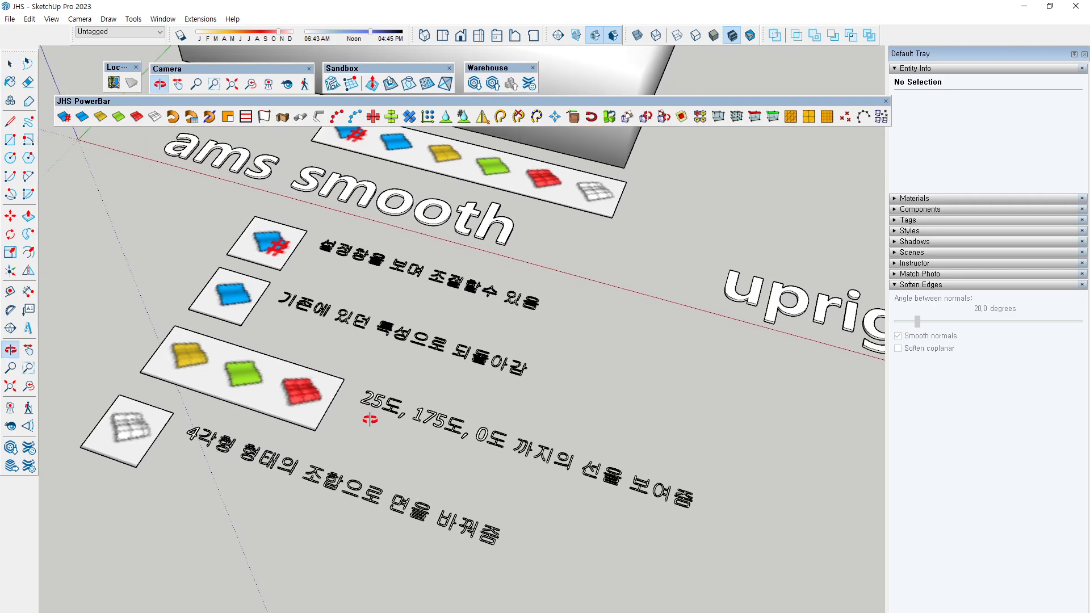
{"action": "left_click_drag", "start_coordinate": [500, 462], "coordinate": [694, 513]}
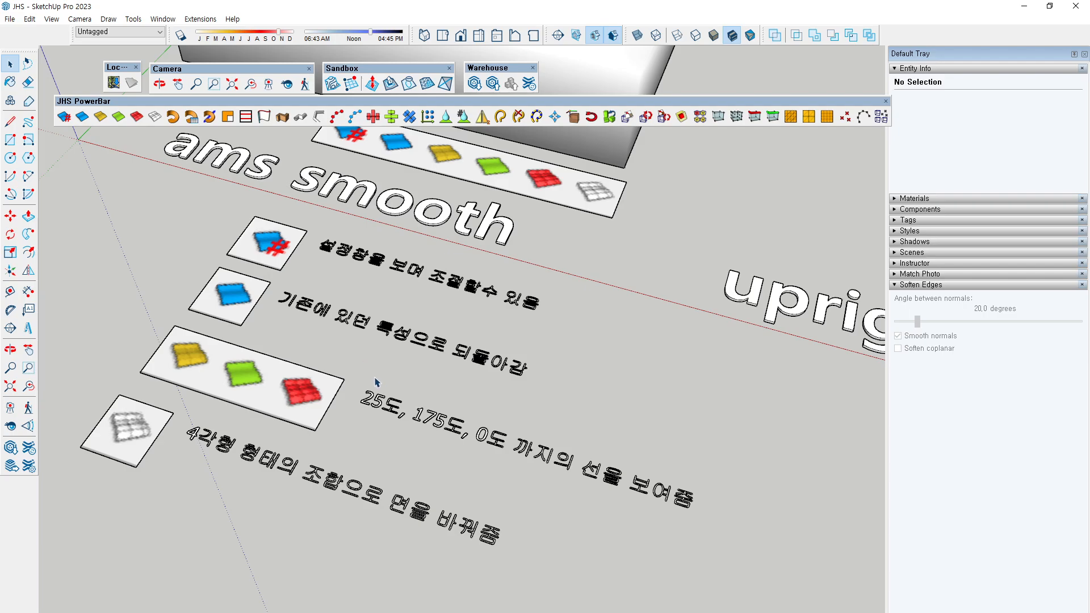
Step: Undo the softening of the terrain block and leave nothing selected
{"action": "scroll", "coordinate": [415, 485], "scroll_direction": "down", "scroll_amount": 2}
{"action": "scroll", "coordinate": [462, 377], "scroll_direction": "down", "scroll_amount": 3}
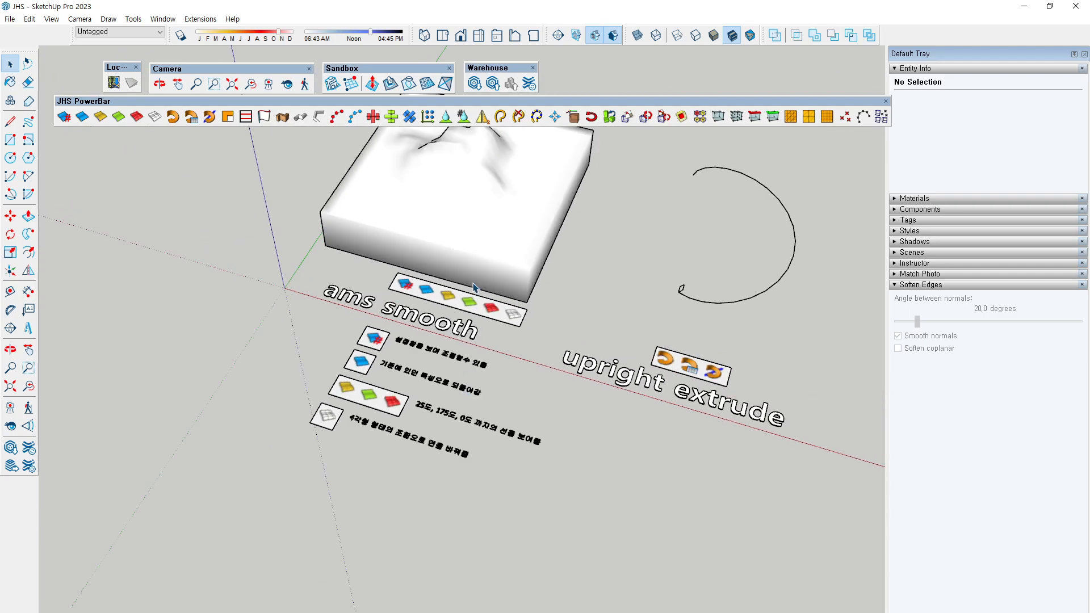
{"action": "scroll", "coordinate": [404, 275], "scroll_direction": "up", "scroll_amount": 2}
{"action": "left_click", "coordinate": [440, 244]}
{"action": "key", "text": "ctrl+z"}
{"action": "left_click", "coordinate": [185, 303]}
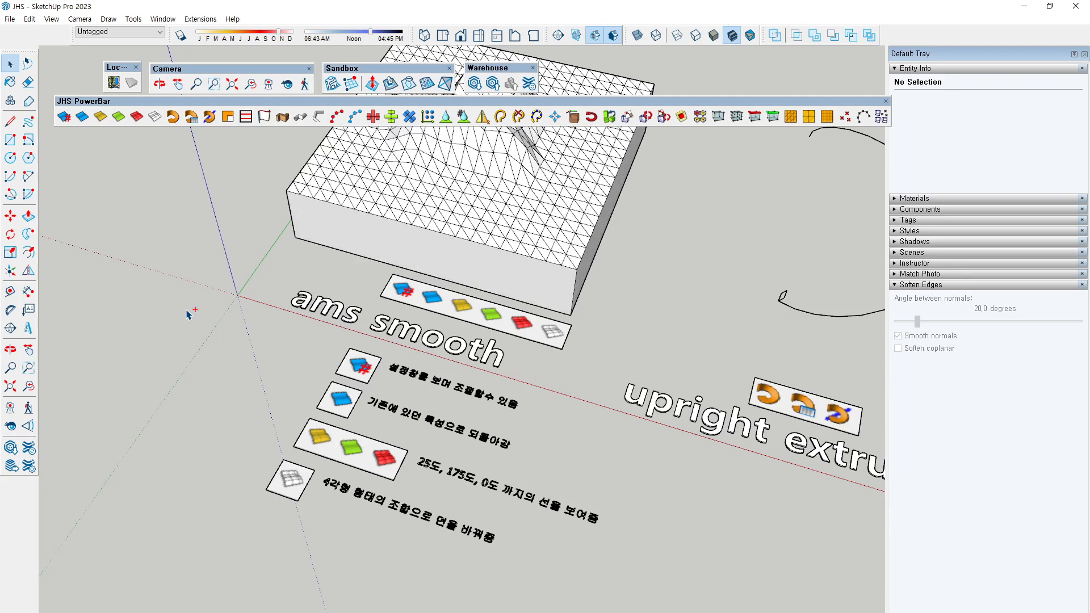
Step: Convert the entire terrain block's triangular mesh to quad faces with the AMS quad smoothing tool, and clear the selection
{"action": "scroll", "coordinate": [454, 346], "scroll_direction": "up", "scroll_amount": 6}
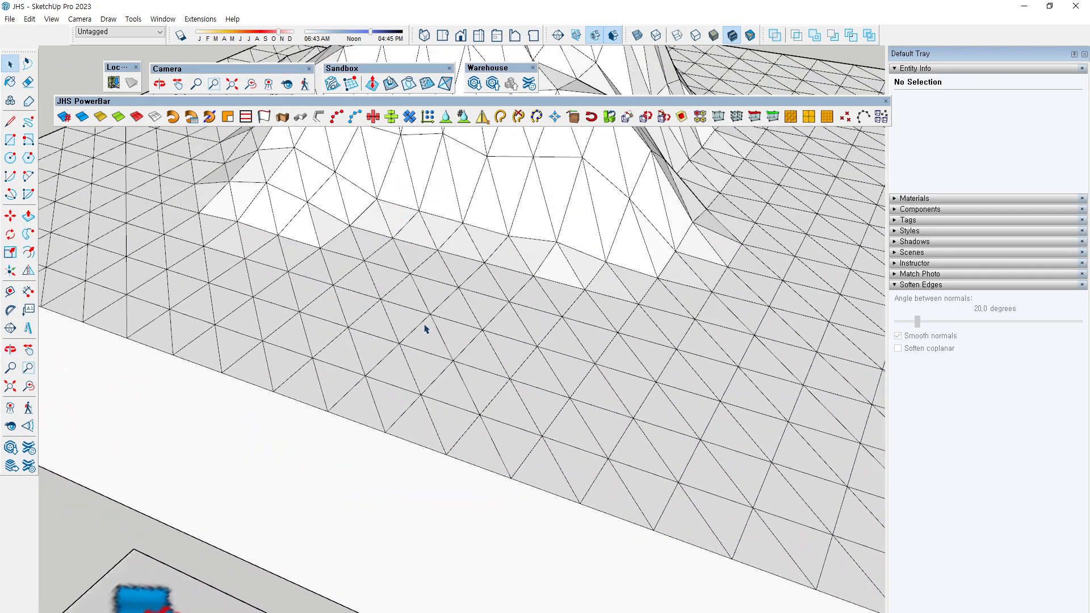
{"action": "left_click_drag", "start_coordinate": [381, 301], "coordinate": [396, 341]}
{"action": "scroll", "coordinate": [423, 281], "scroll_direction": "down", "scroll_amount": 4}
{"action": "mouse_move", "coordinate": [435, 233]}
{"action": "middle_mouse_down"}
{"action": "mouse_move", "coordinate": [458, 312]}
{"action": "mouse_move", "coordinate": [523, 244]}
{"action": "mouse_move", "coordinate": [394, 214]}
{"action": "mouse_move", "coordinate": [319, 404]}
{"action": "middle_mouse_up"}
{"action": "scroll", "coordinate": [523, 244], "scroll_direction": "down", "scroll_amount": 3}
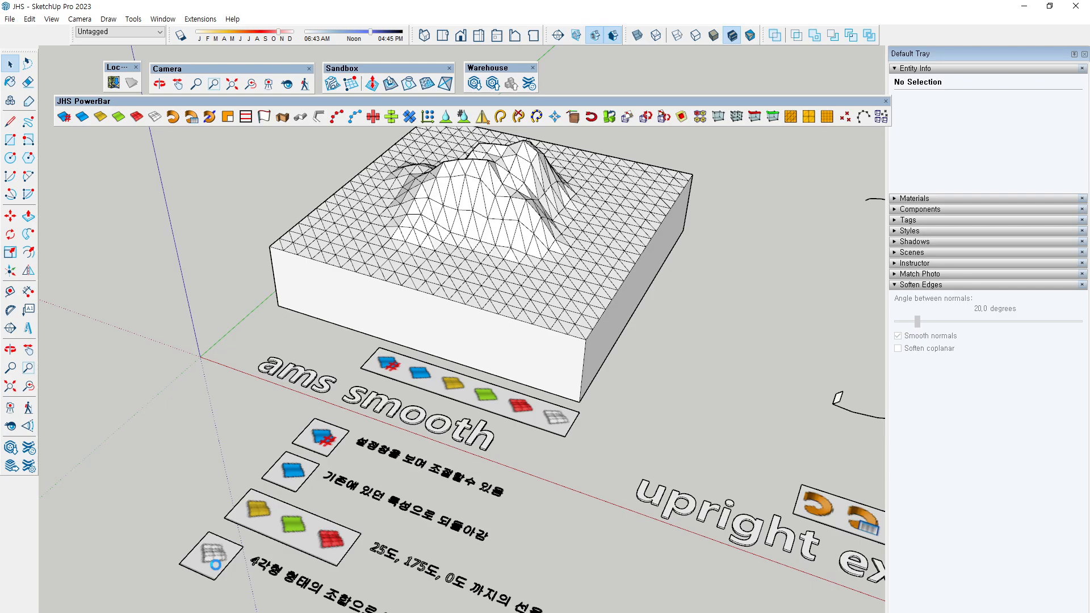
{"action": "triple_click", "coordinate": [378, 213]}
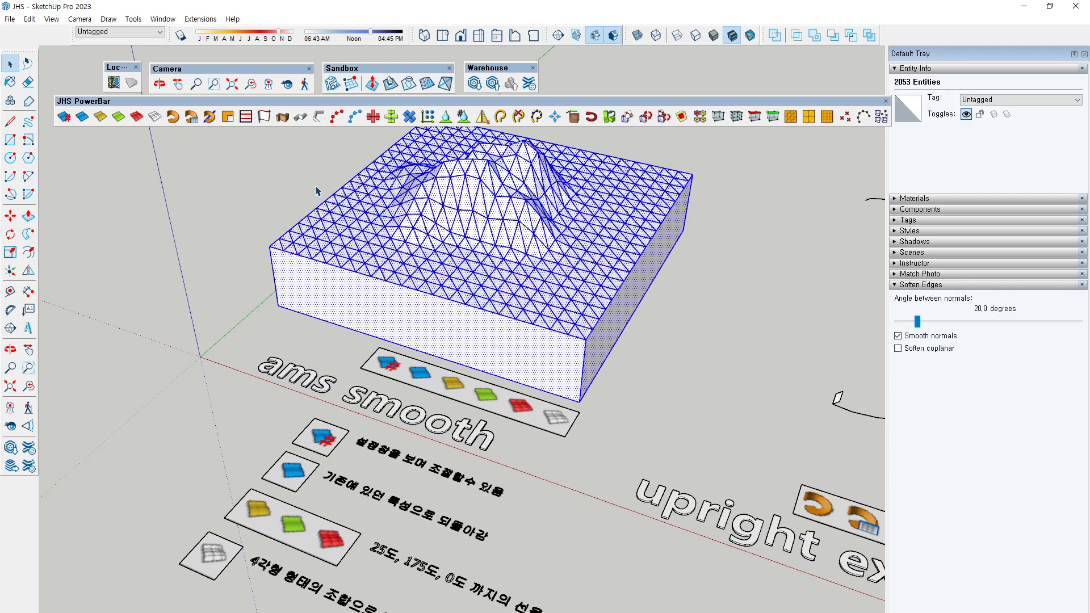
{"action": "left_click", "coordinate": [154, 117]}
{"action": "left_click", "coordinate": [145, 248]}
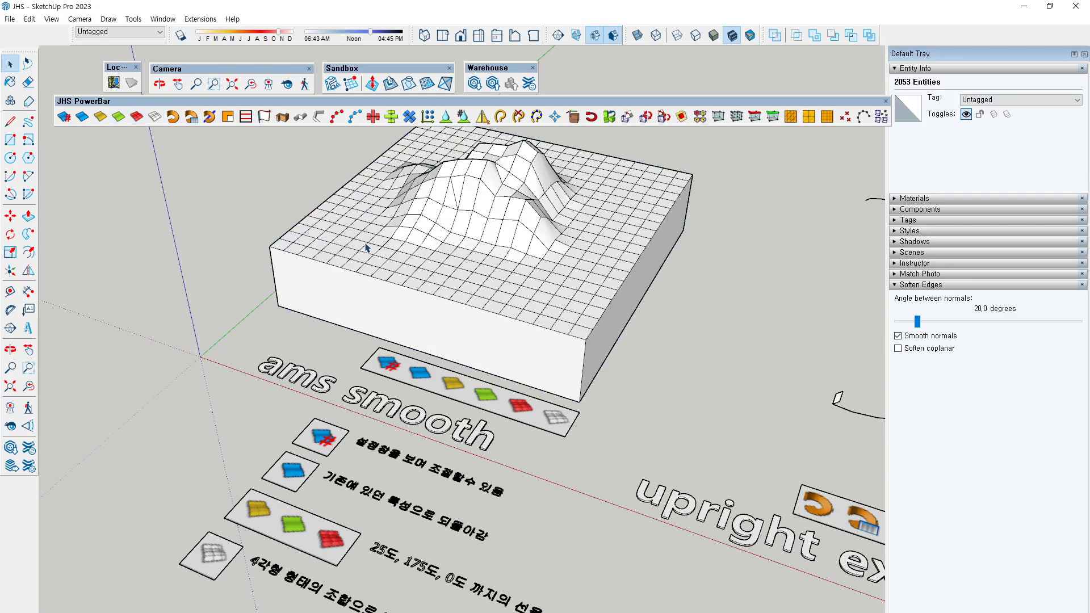
Step: Inspect the quad grid on the terrain block's surface up close
{"action": "scroll", "coordinate": [386, 248], "scroll_direction": "up", "scroll_amount": 3}
{"action": "scroll", "coordinate": [398, 248], "scroll_direction": "up", "scroll_amount": 1}
{"action": "mouse_move", "coordinate": [440, 301]}
{"action": "left_mouse_down"}
{"action": "mouse_move", "coordinate": [323, 255]}
{"action": "mouse_move", "coordinate": [400, 304]}
{"action": "left_mouse_up"}
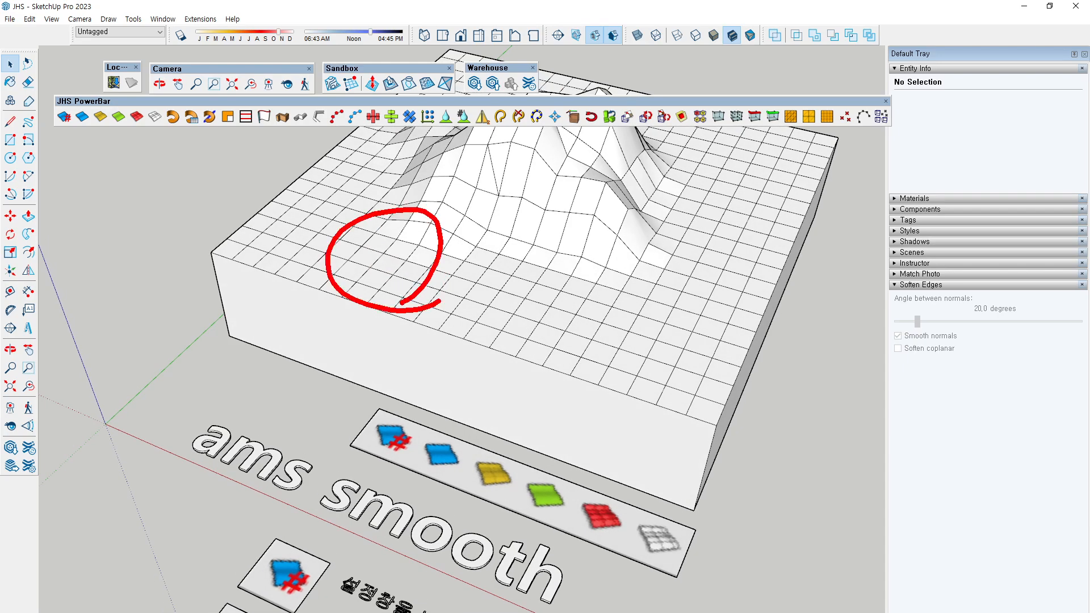
{"action": "left_click_drag", "start_coordinate": [36, 140], "coordinate": [166, 104]}
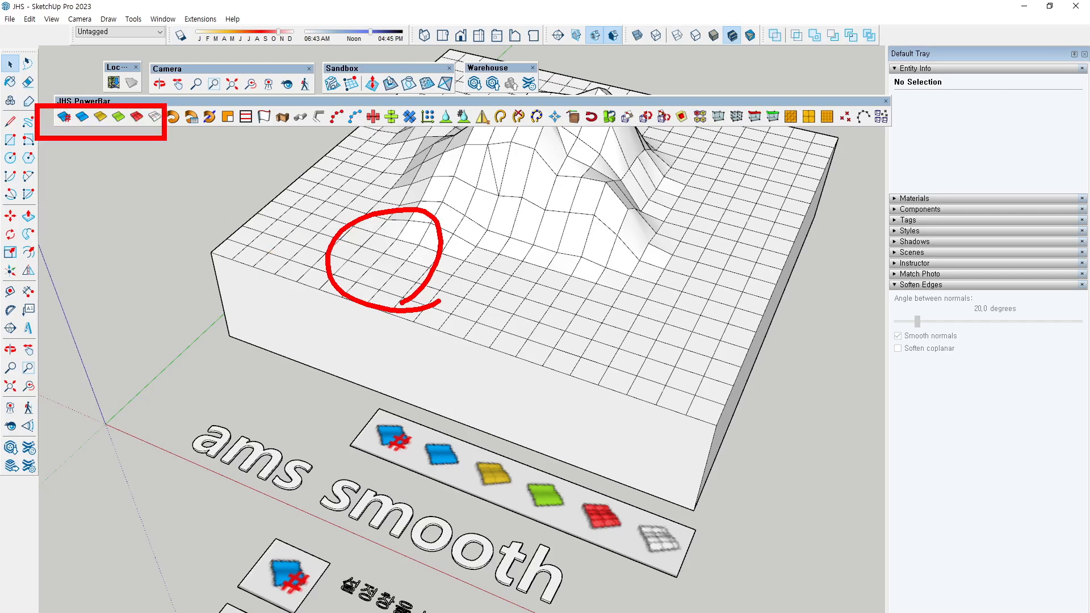
{"action": "mouse_move", "coordinate": [138, 293]}
{"action": "left_mouse_down"}
{"action": "mouse_move", "coordinate": [97, 150]}
{"action": "mouse_move", "coordinate": [85, 173]}
{"action": "mouse_move", "coordinate": [107, 161]}
{"action": "left_mouse_up"}
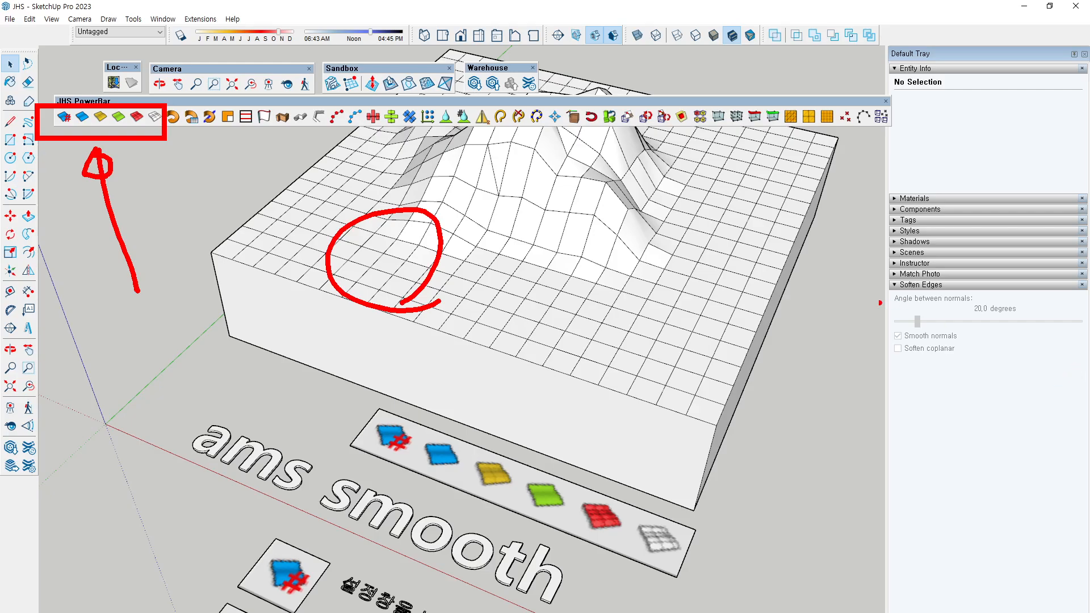
{"action": "left_click_drag", "start_coordinate": [880, 302], "coordinate": [1043, 300]}
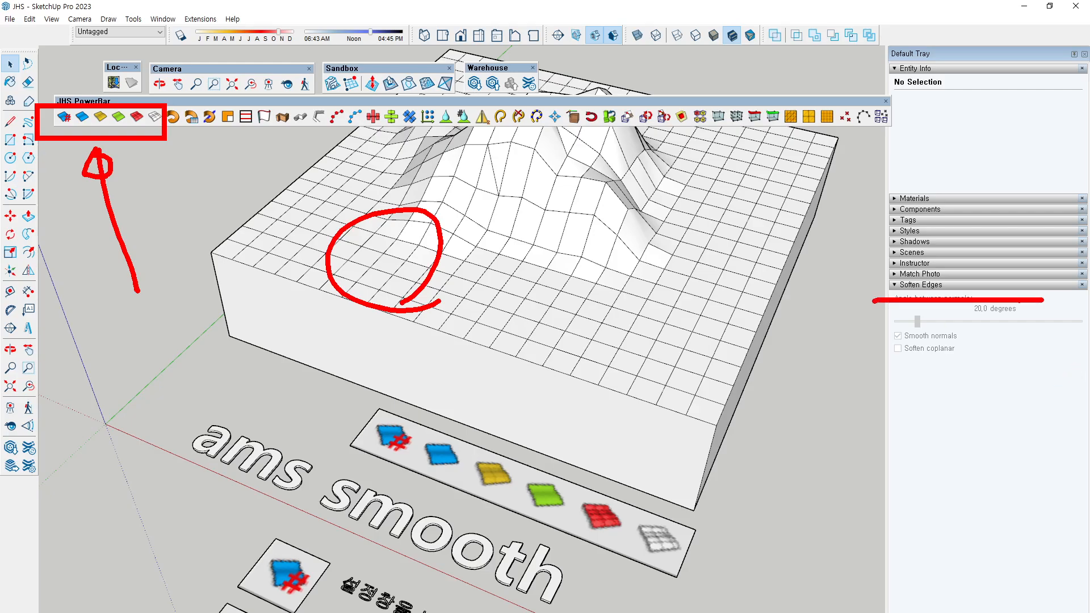
{"action": "key", "text": "Escape"}
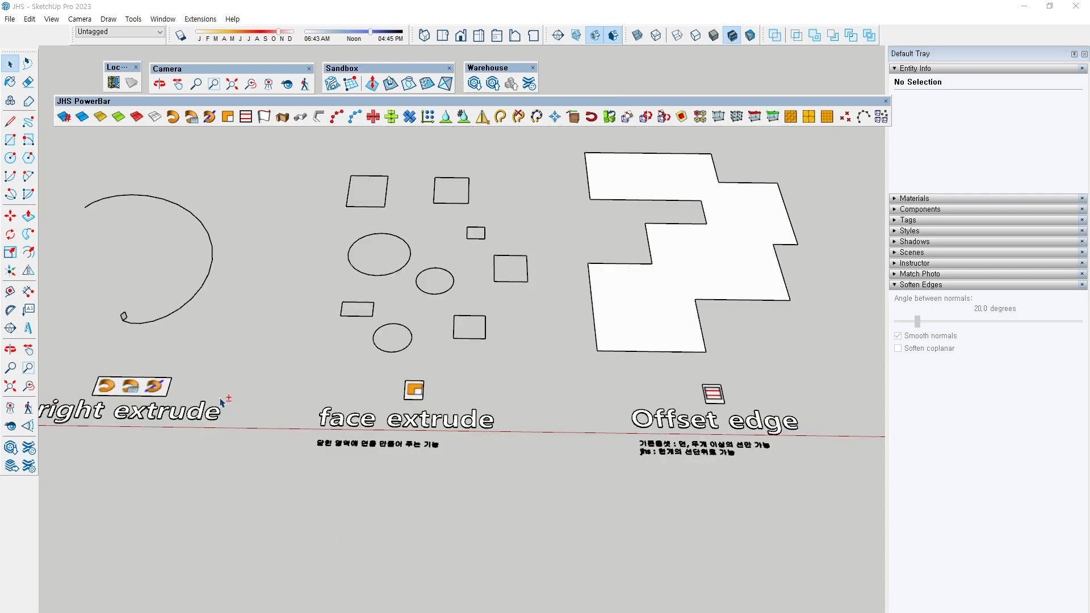
Step: Look over the upright extrude and face extrude samples and read the description beneath the face extrude heading
{"action": "scroll", "coordinate": [309, 400], "scroll_direction": "up", "scroll_amount": 2}
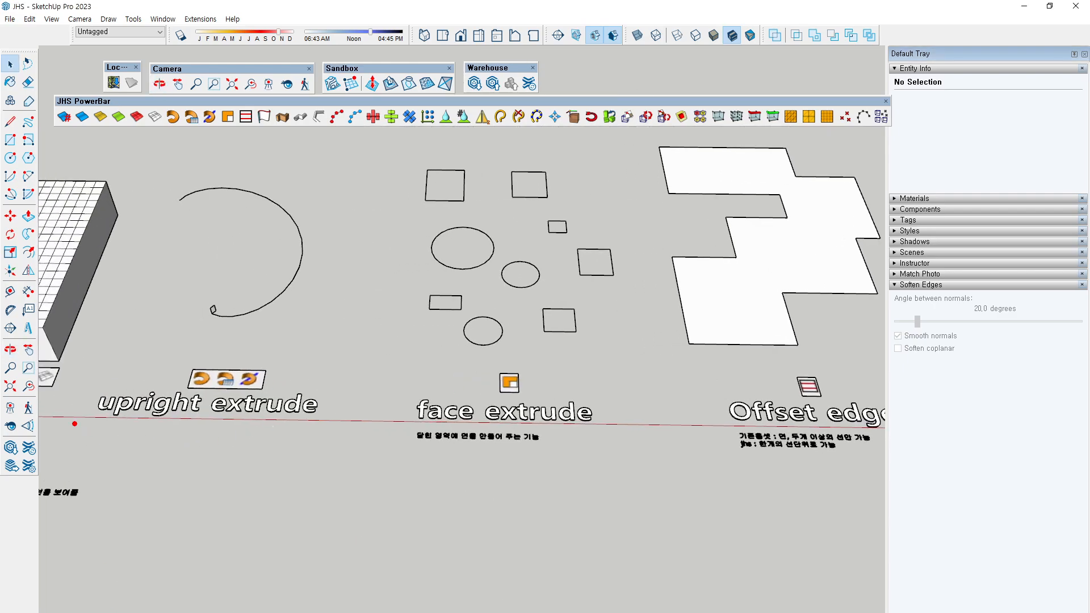
{"action": "left_click_drag", "start_coordinate": [80, 422], "coordinate": [325, 422]}
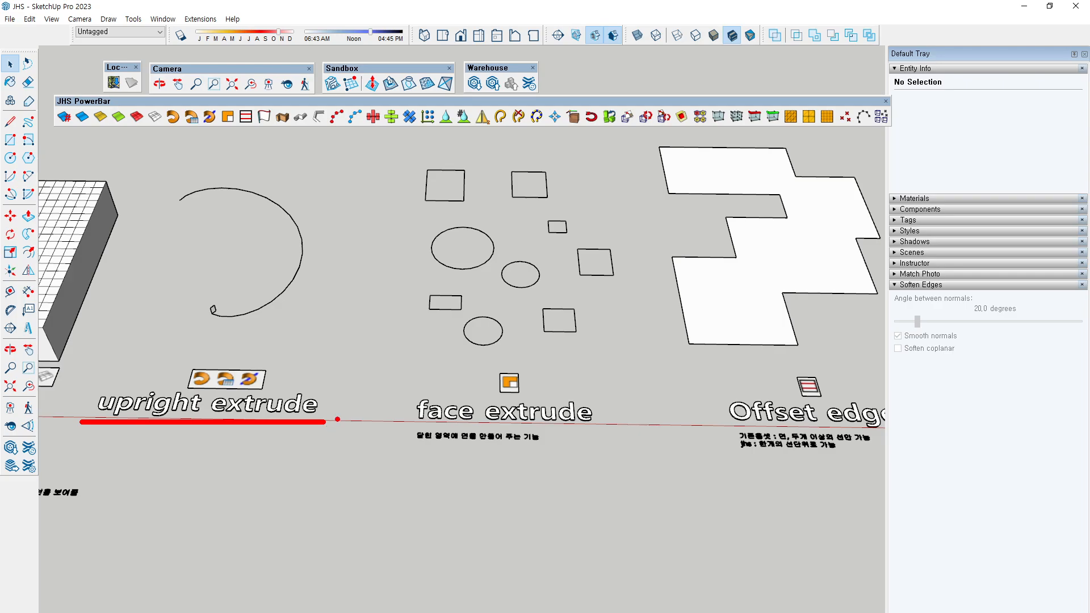
{"action": "key", "text": "Escape"}
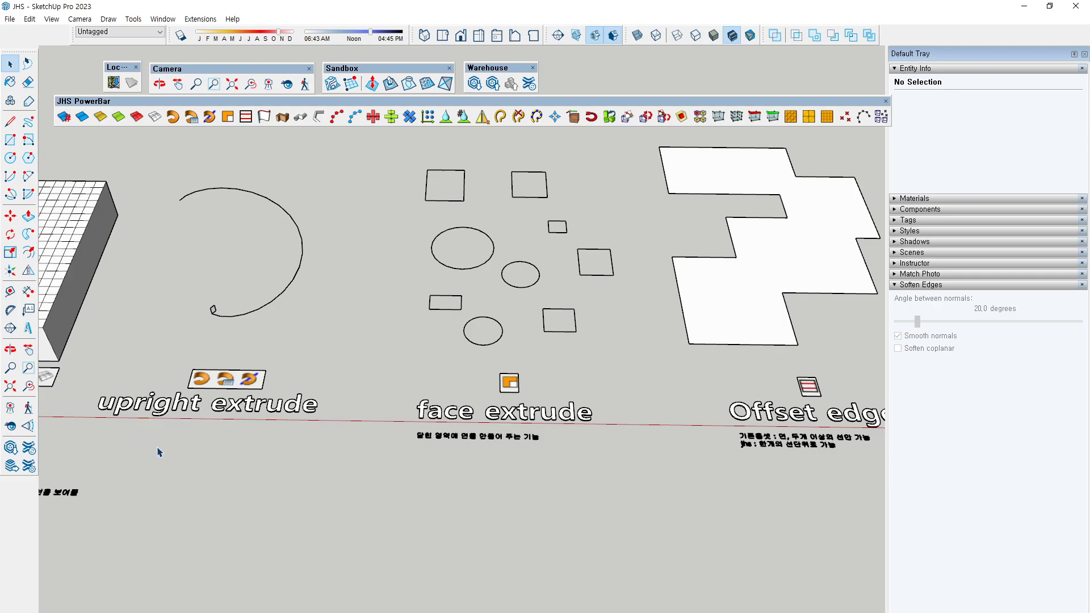
{"action": "middle_click_drag", "start_coordinate": [459, 312], "coordinate": [400, 321]}
{"action": "scroll", "coordinate": [530, 477], "scroll_direction": "up", "scroll_amount": 5}
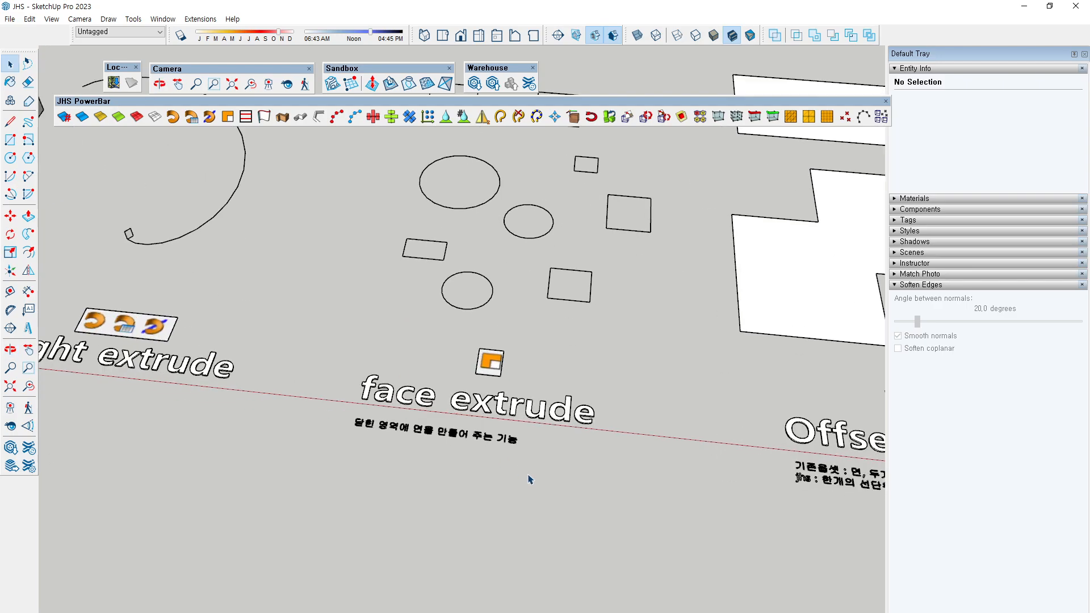
{"action": "key", "text": "space"}
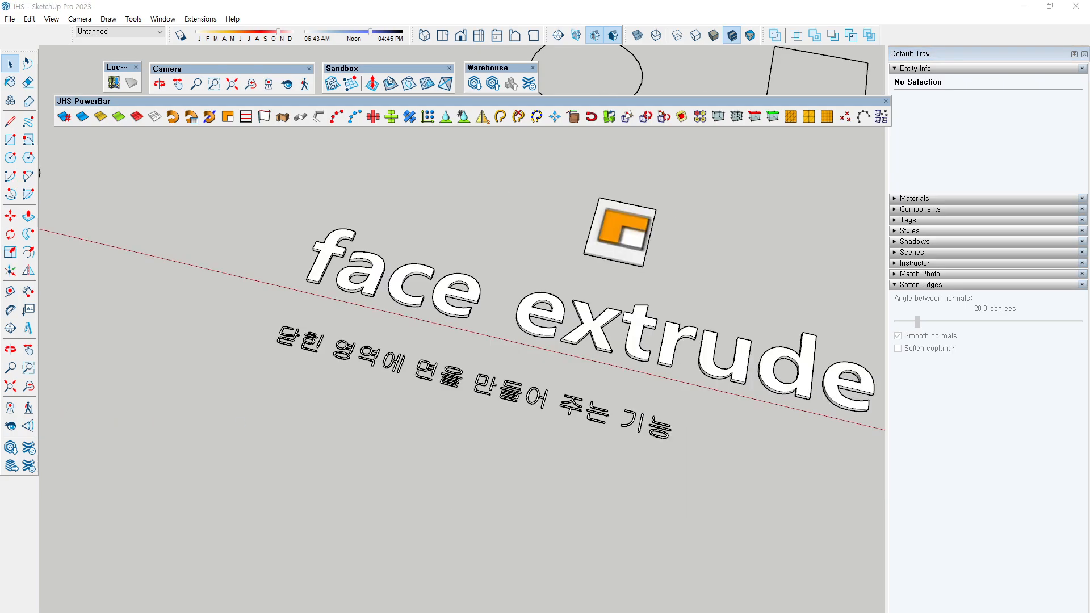
Step: Draw a closed six-sided notched outline with the Line tool on the ground below the face extrude description
{"action": "left_click", "coordinate": [10, 120]}
{"action": "scroll", "coordinate": [281, 389], "scroll_direction": "down", "scroll_amount": 2}
{"action": "left_click", "coordinate": [276, 392]}
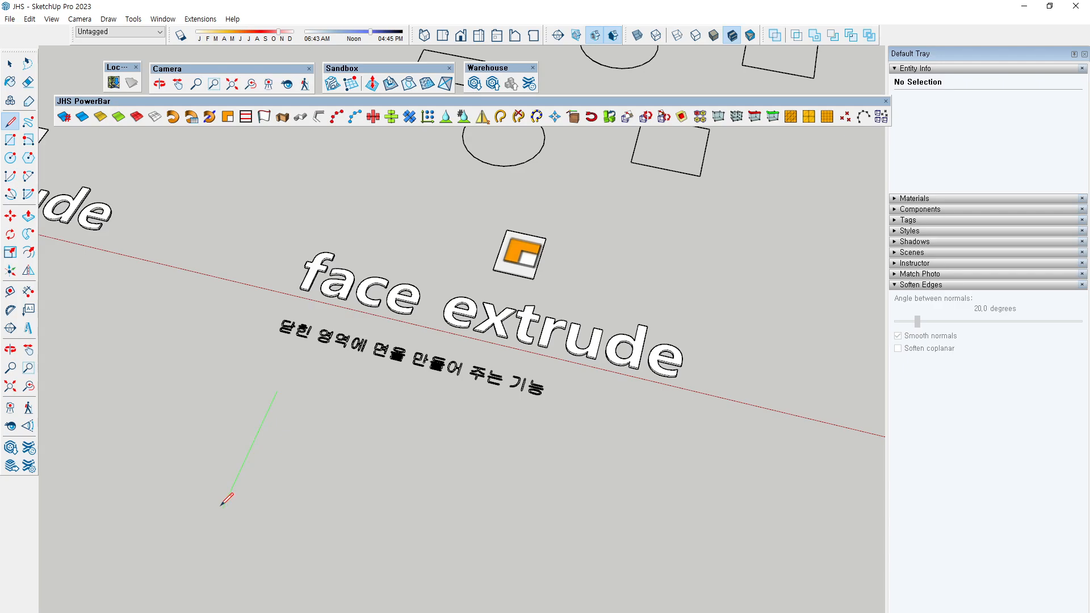
{"action": "left_click", "coordinate": [225, 504]}
{"action": "left_click", "coordinate": [295, 525]}
{"action": "left_click", "coordinate": [314, 477]}
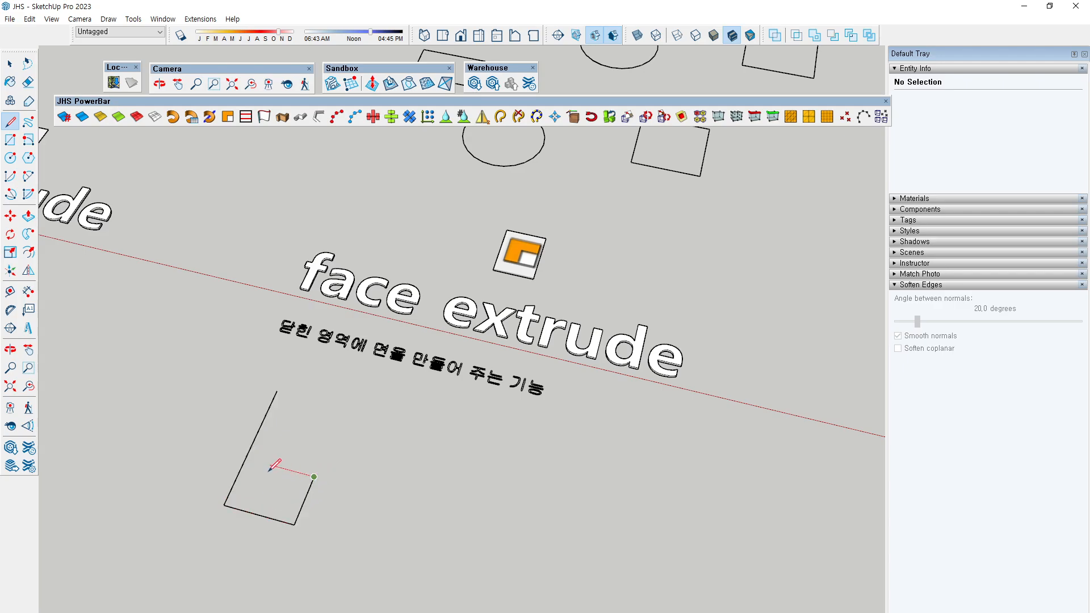
{"action": "left_click", "coordinate": [271, 463]}
{"action": "left_click", "coordinate": [325, 403]}
{"action": "left_click", "coordinate": [276, 391]}
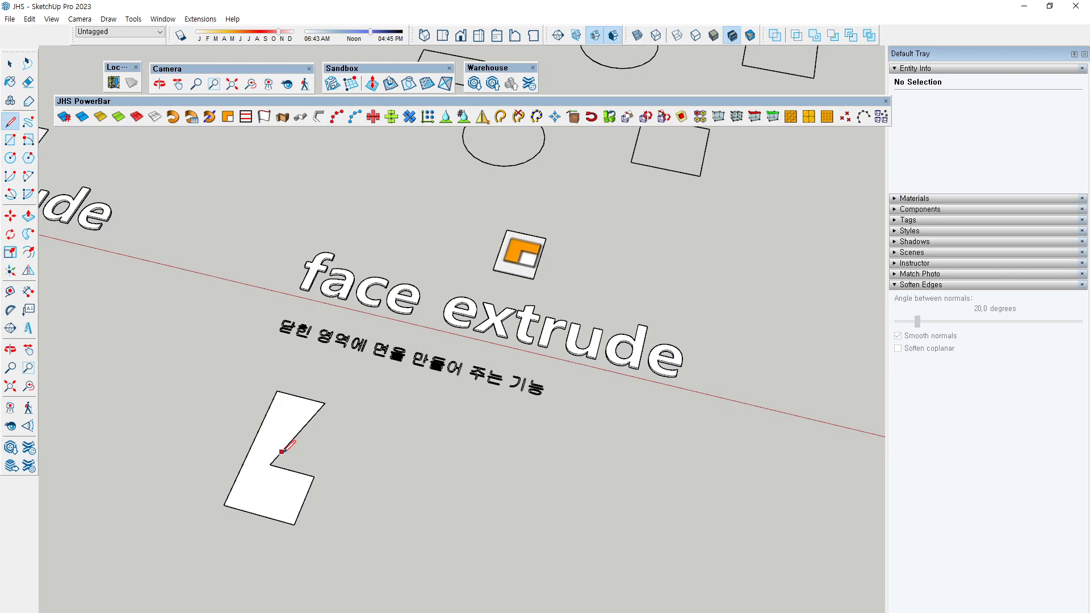
Step: Delete the face inside the notched outline while keeping its edges, and check the remaining edges by selecting them
{"action": "key", "text": "space"}
{"action": "left_click", "coordinate": [283, 433]}
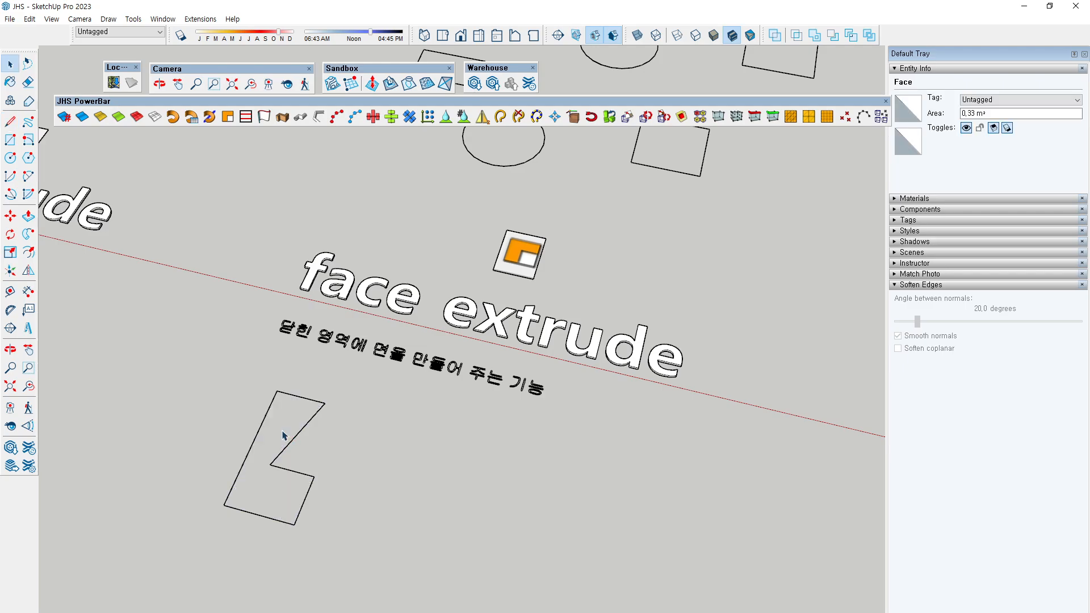
{"action": "key", "text": "Escape"}
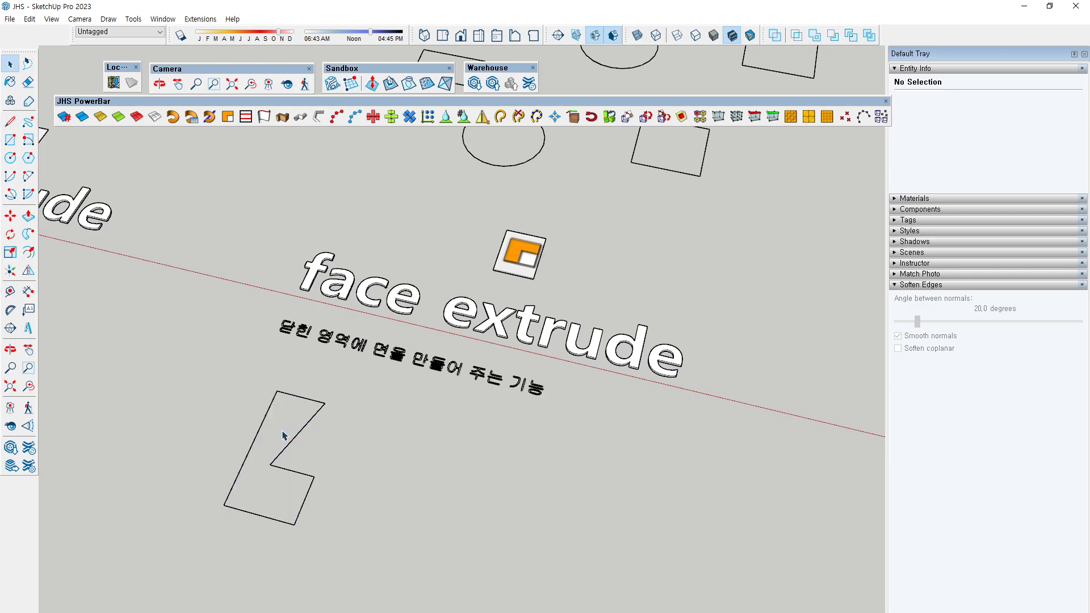
{"action": "scroll", "coordinate": [286, 437], "scroll_direction": "down", "scroll_amount": 3}
{"action": "scroll", "coordinate": [284, 454], "scroll_direction": "up", "scroll_amount": 5}
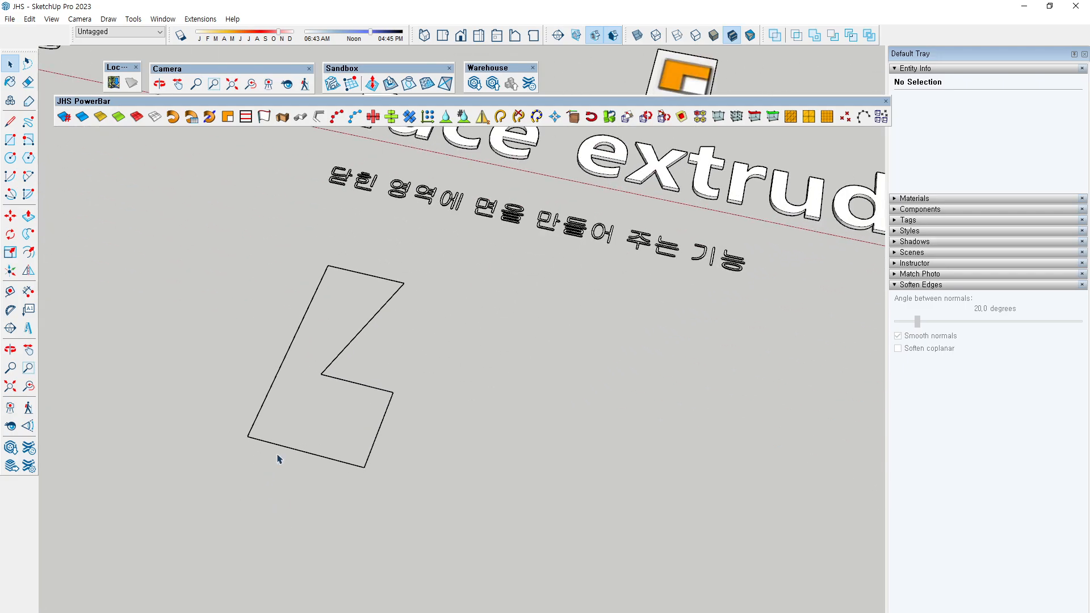
{"action": "left_click_drag", "start_coordinate": [435, 362], "coordinate": [255, 500]}
{"action": "left_click", "coordinate": [285, 478]}
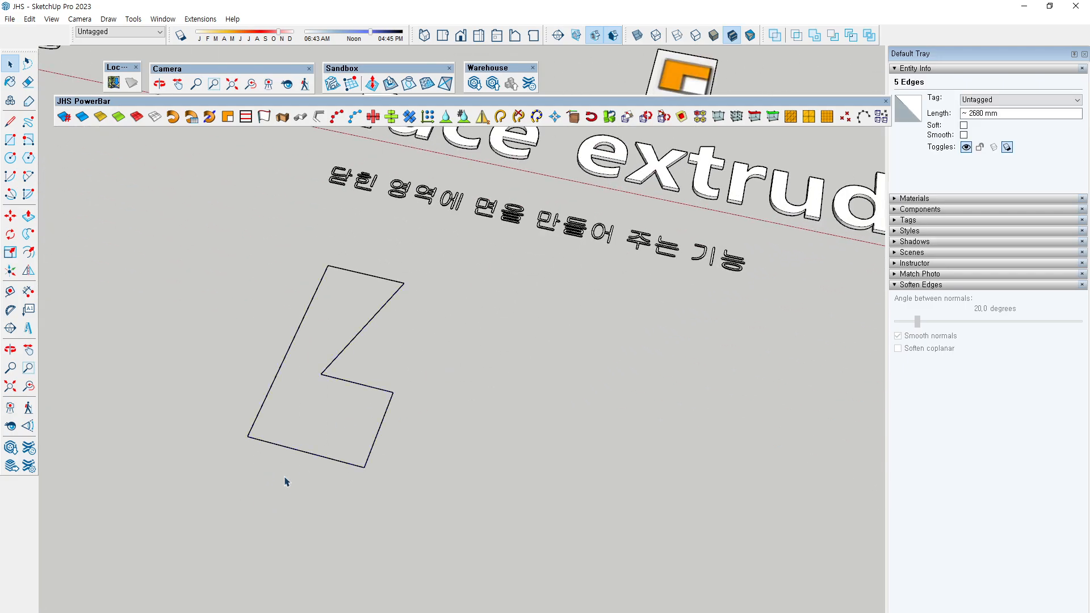
Step: Retrace the upper short edge of the notched outline to recreate its face, and finish with nothing selected
{"action": "left_click", "coordinate": [10, 121]}
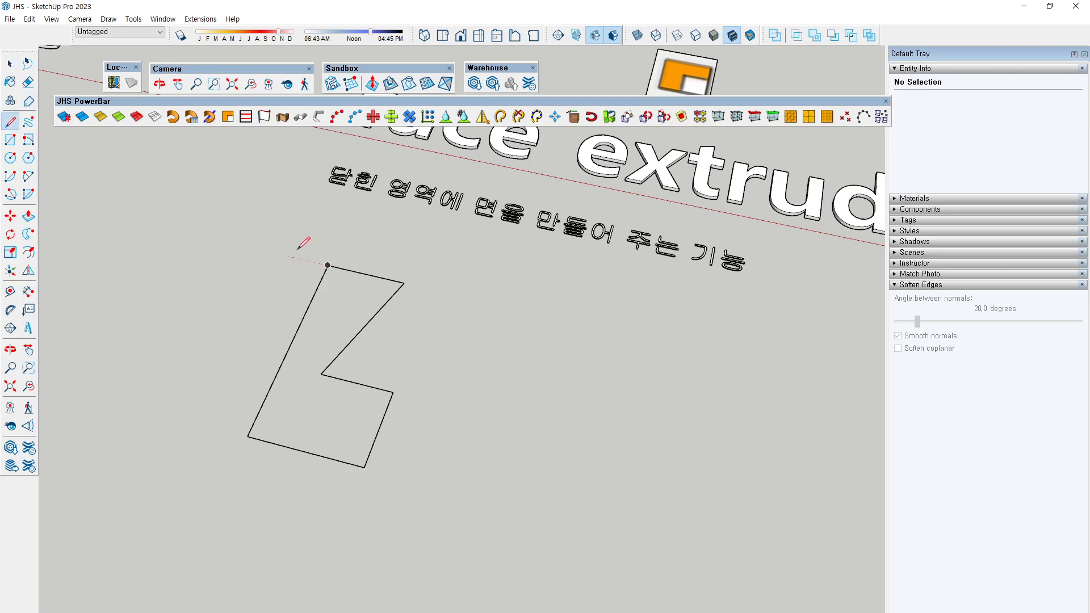
{"action": "left_click", "coordinate": [327, 264]}
{"action": "left_click", "coordinate": [404, 283]}
{"action": "key", "text": "space"}
{"action": "left_click", "coordinate": [342, 324]}
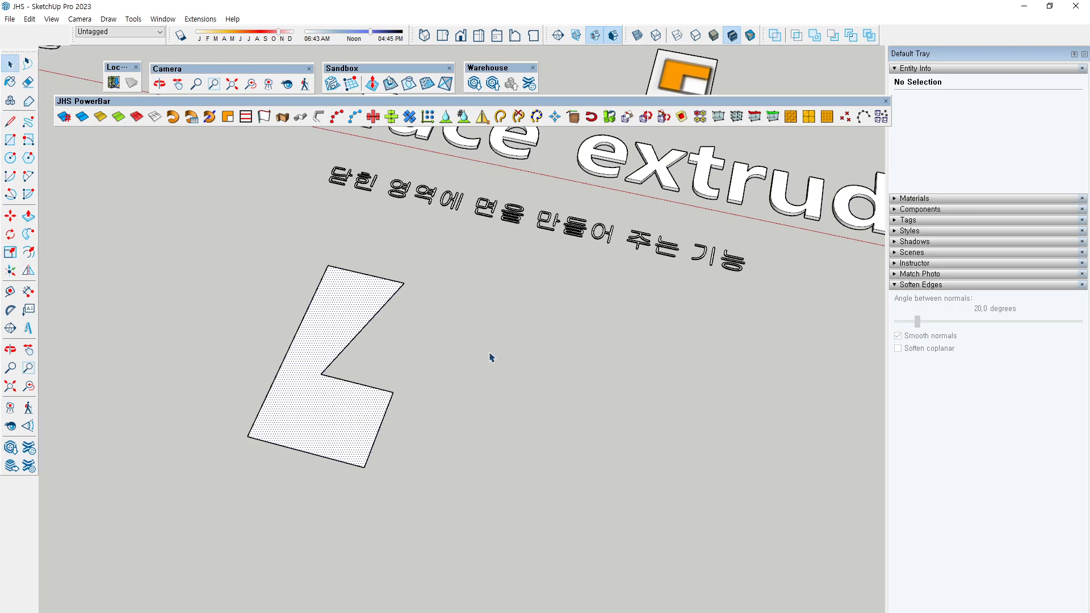
{"action": "left_click", "coordinate": [490, 358]}
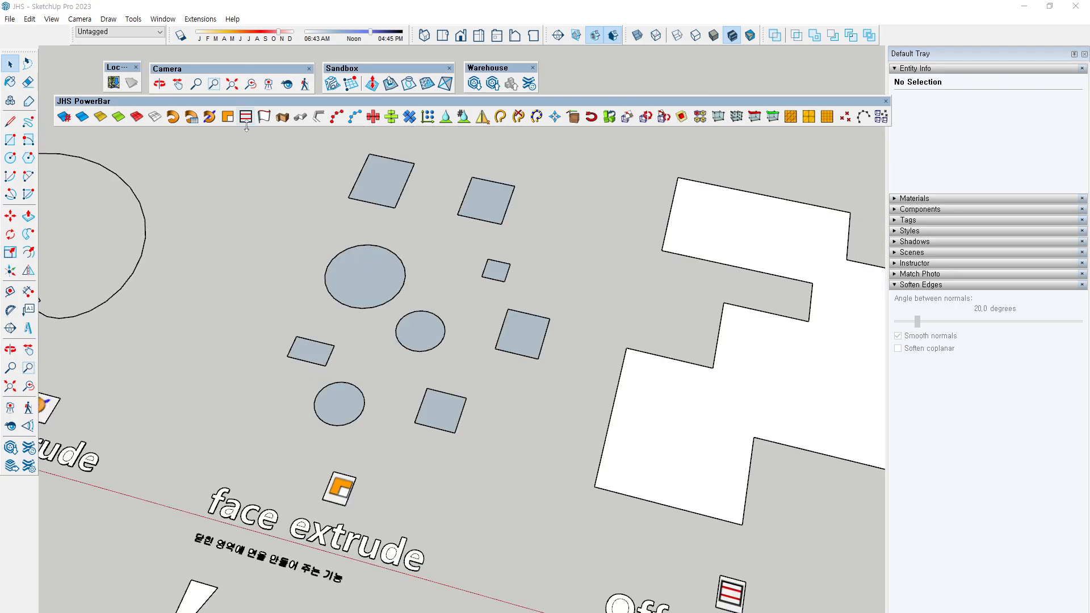
Step: Check the filled shapes above the face extrude heading by selecting one square and the whole group, finishing with nothing selected
{"action": "left_click", "coordinate": [398, 168]}
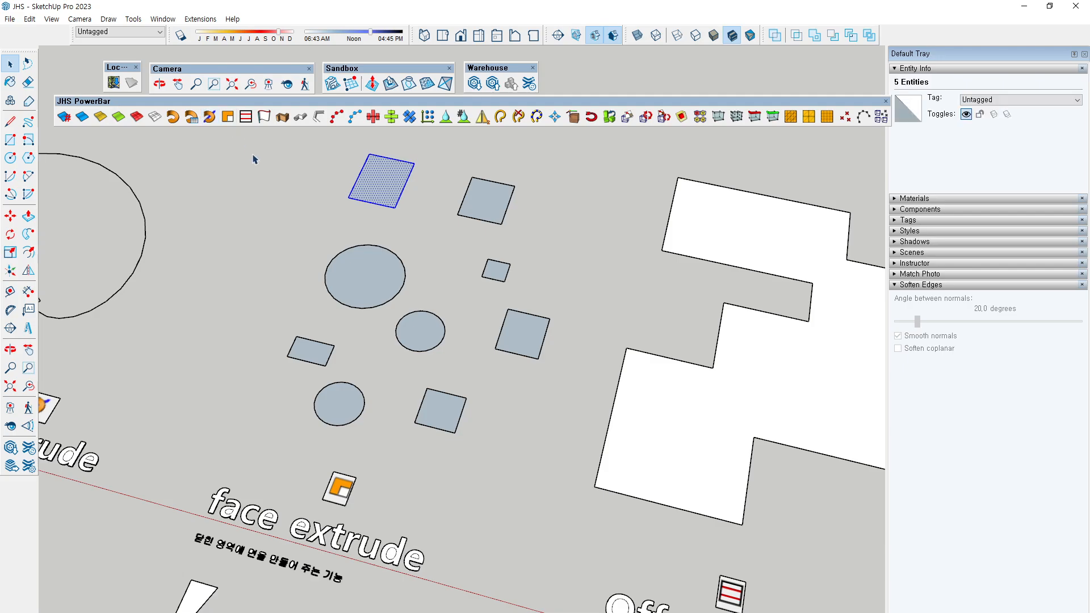
{"action": "left_click", "coordinate": [312, 219]}
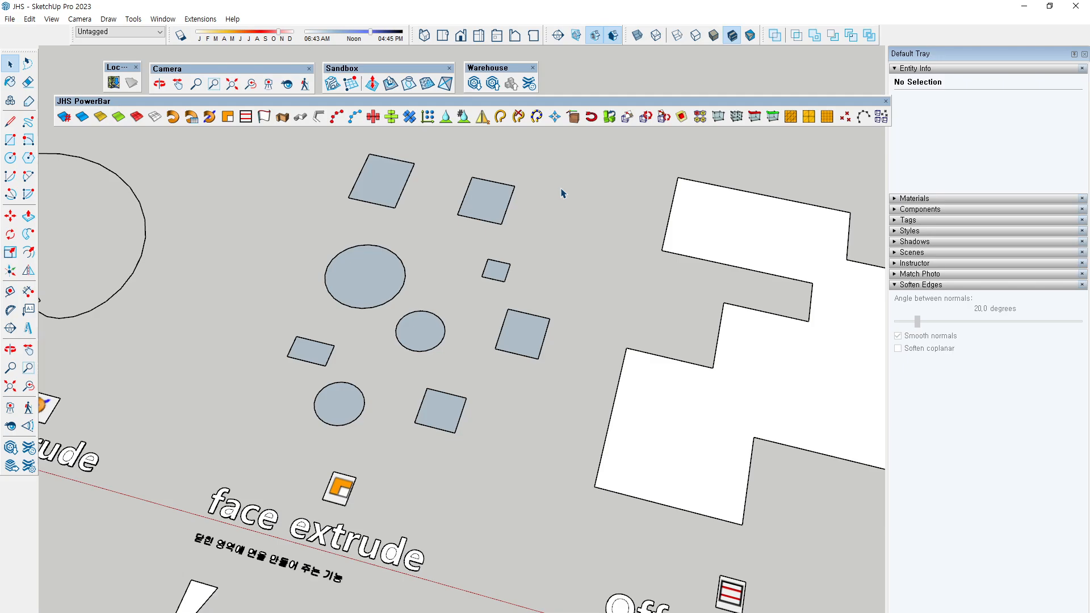
{"action": "middle_click_drag", "start_coordinate": [540, 244], "coordinate": [566, 202]}
{"action": "left_click_drag", "start_coordinate": [547, 147], "coordinate": [254, 431]}
{"action": "left_click", "coordinate": [254, 429]}
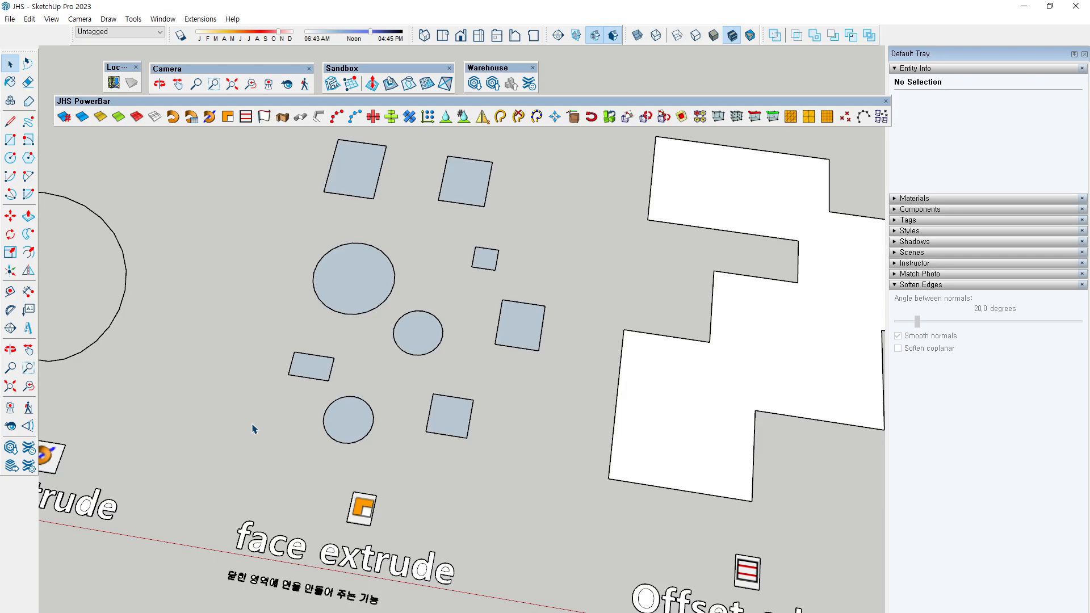
{"action": "middle_click_drag", "start_coordinate": [346, 302], "coordinate": [274, 261]}
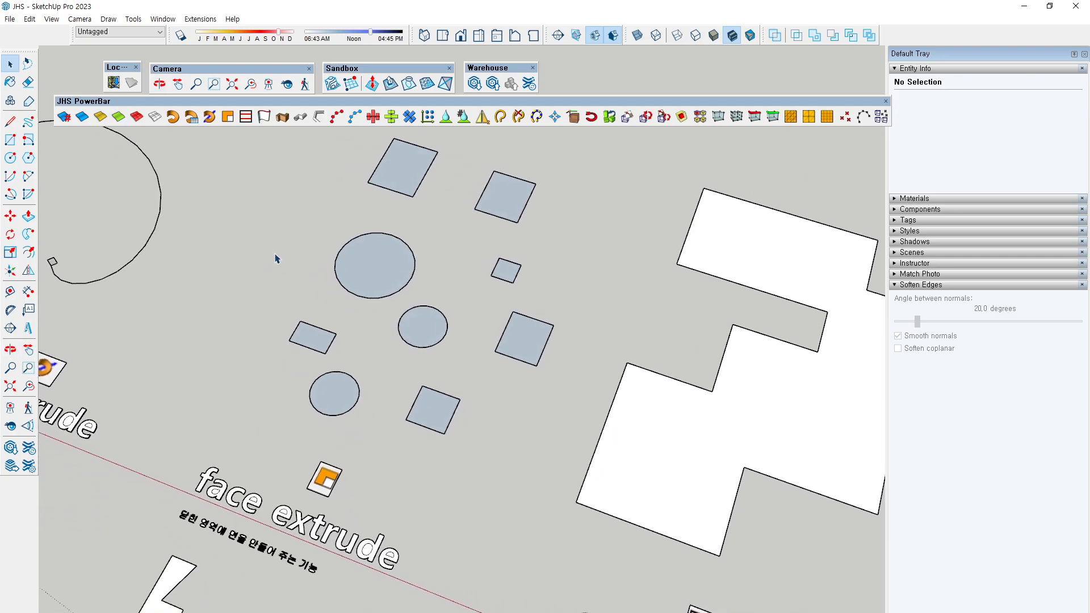
{"action": "middle_click_drag", "start_coordinate": [347, 262], "coordinate": [265, 244], "text": "shift"}
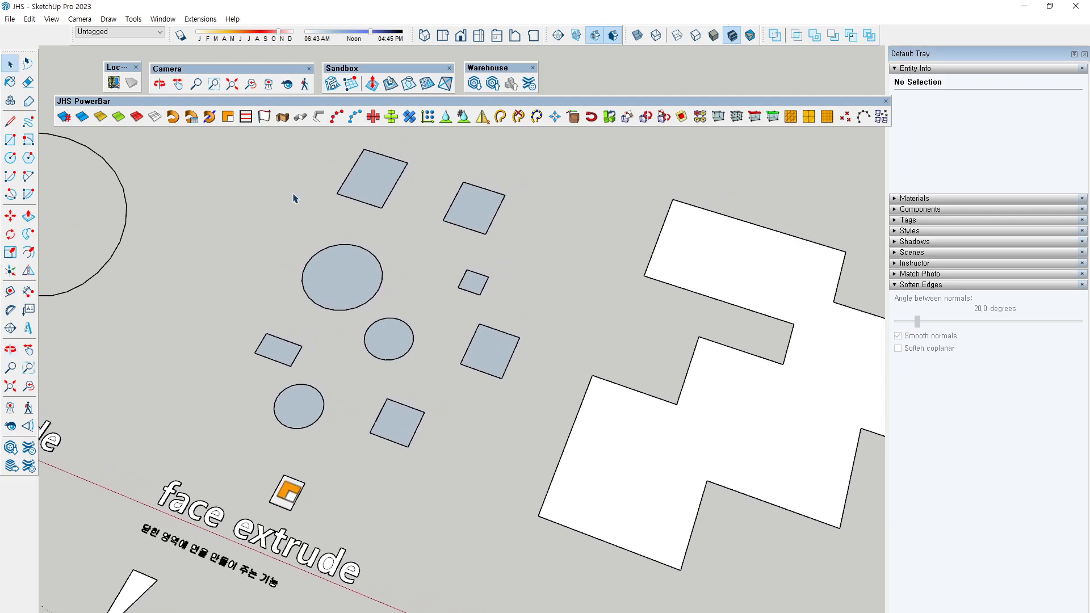
Step: Select the large circle and uppermost square faces in turn, and try to Push/Pull the square upward
{"action": "left_click", "coordinate": [370, 182]}
{"action": "left_click", "coordinate": [336, 294]}
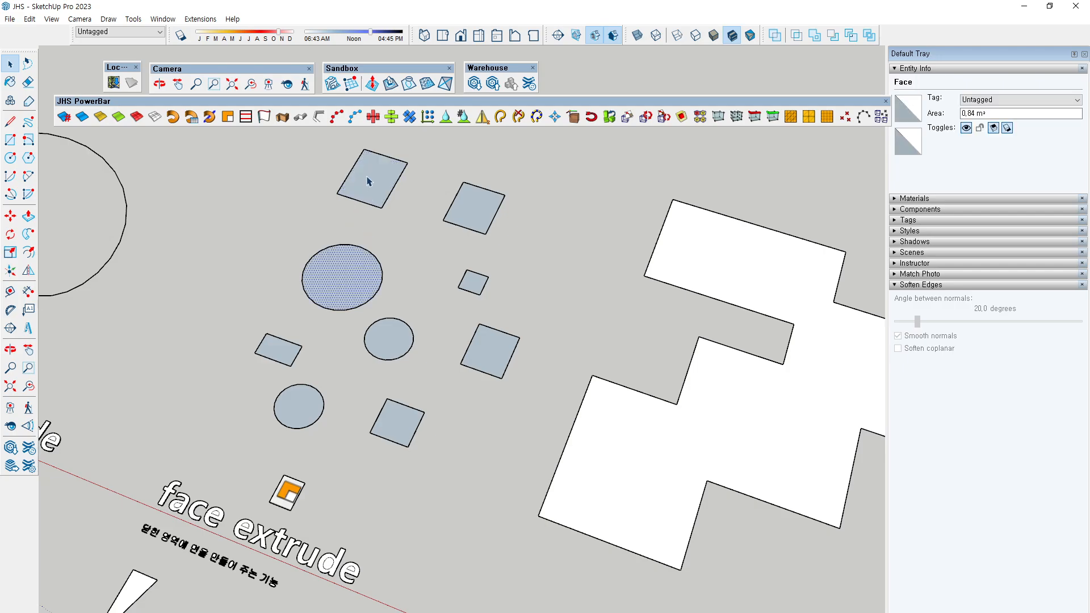
{"action": "left_click", "coordinate": [370, 180]}
{"action": "left_click", "coordinate": [349, 287]}
{"action": "left_click", "coordinate": [380, 179]}
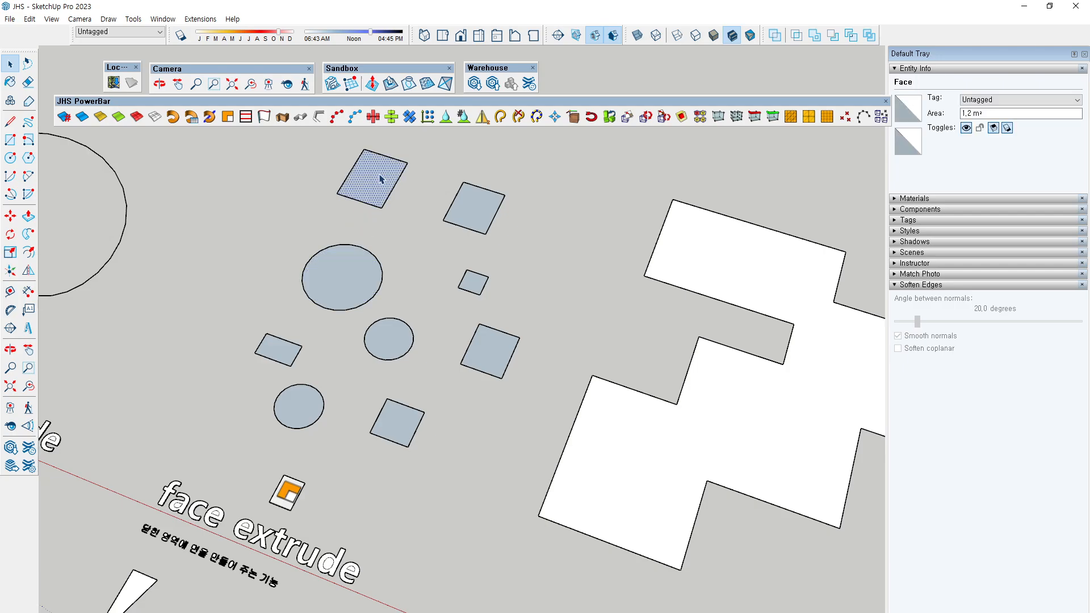
{"action": "key", "text": "p"}
{"action": "left_click", "coordinate": [366, 186]}
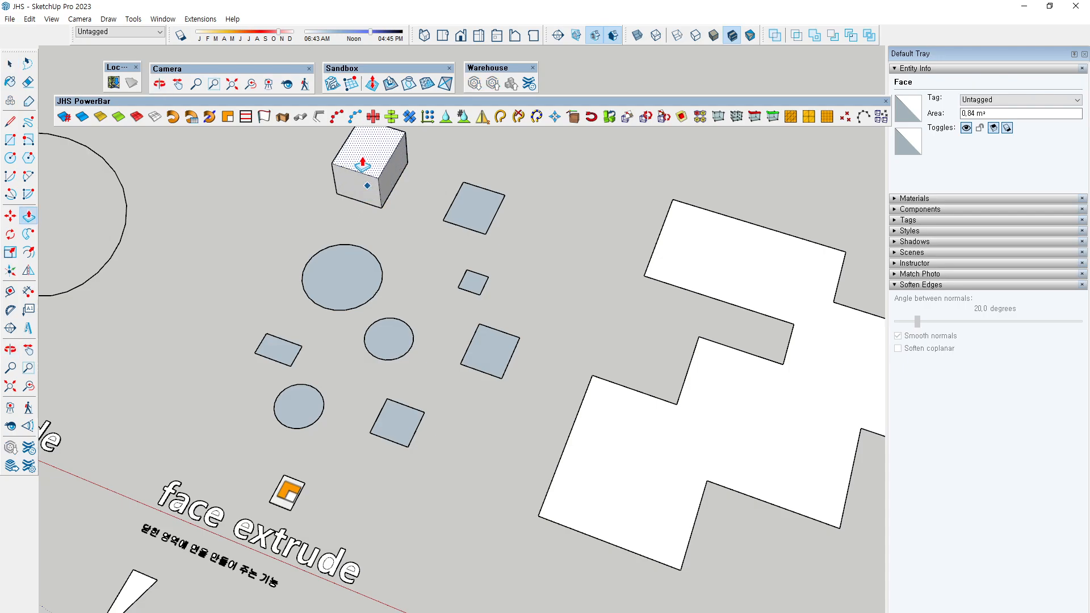
{"action": "key", "text": "Escape"}
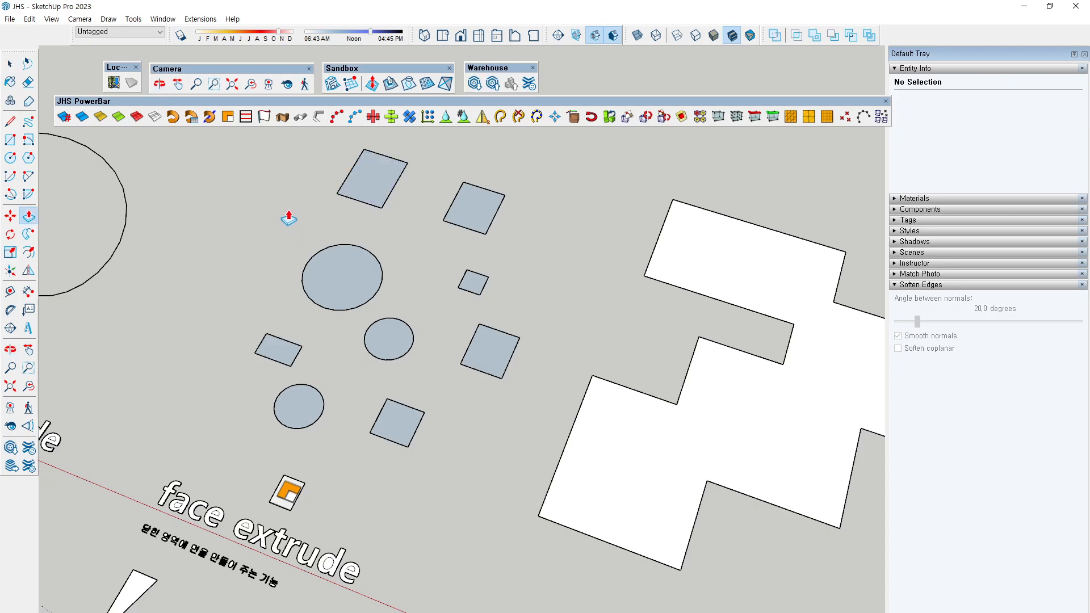
Step: Reverse the large circle's face so its white front side is up, and finish with nothing selected
{"action": "key", "text": "space"}
{"action": "left_click", "coordinate": [336, 286]}
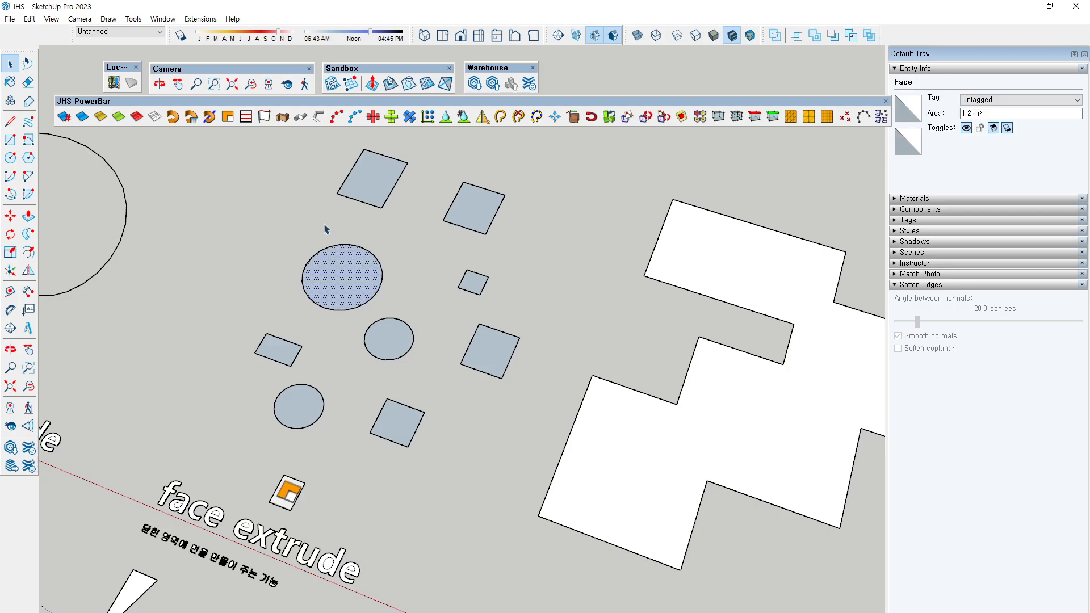
{"action": "right_click", "coordinate": [338, 279]}
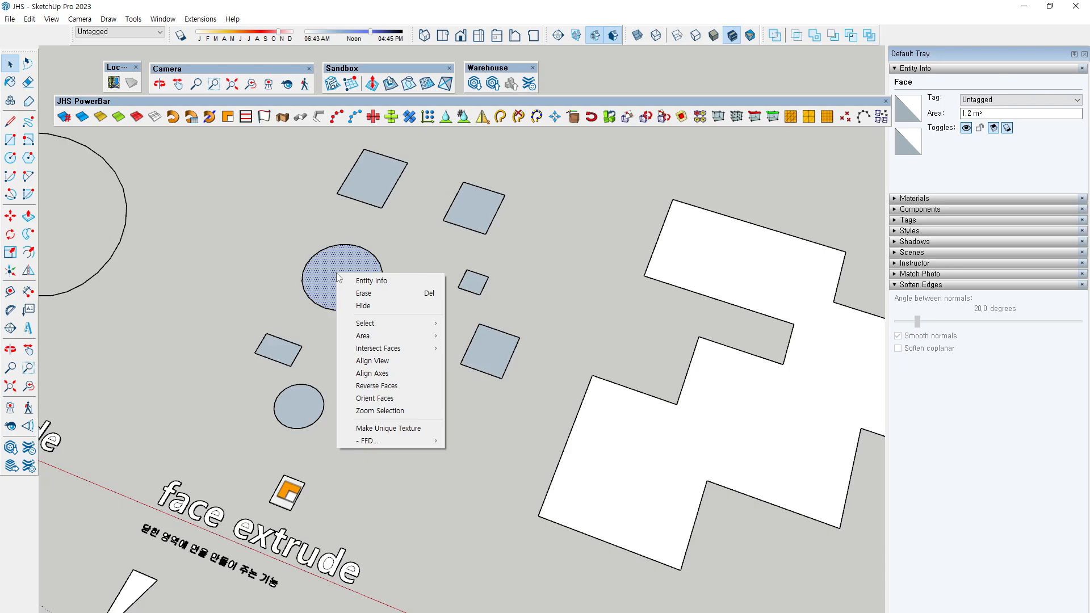
{"action": "left_click", "coordinate": [396, 386]}
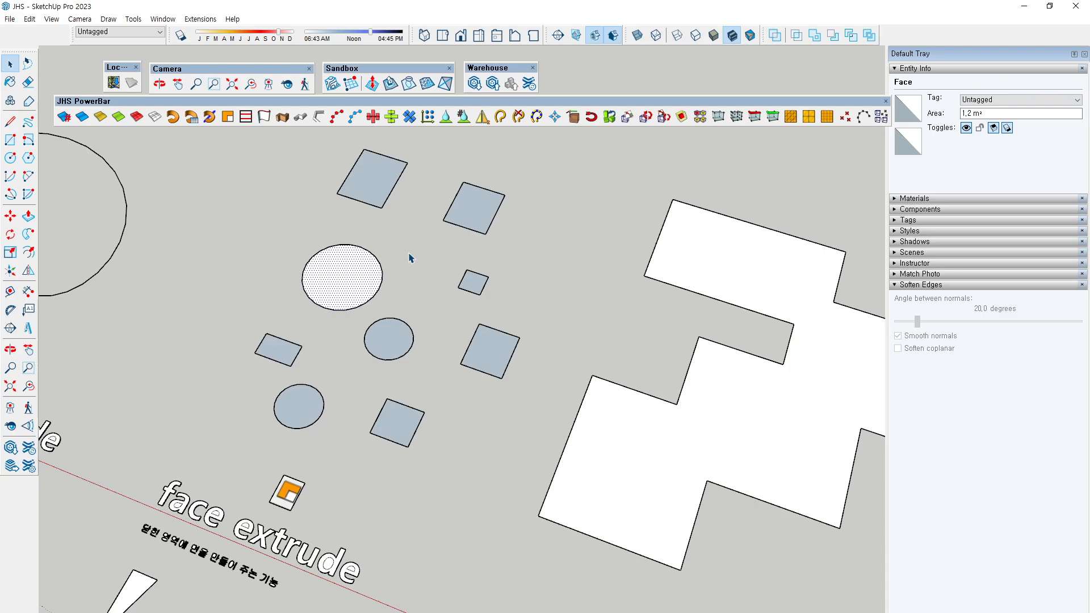
{"action": "left_click", "coordinate": [411, 259]}
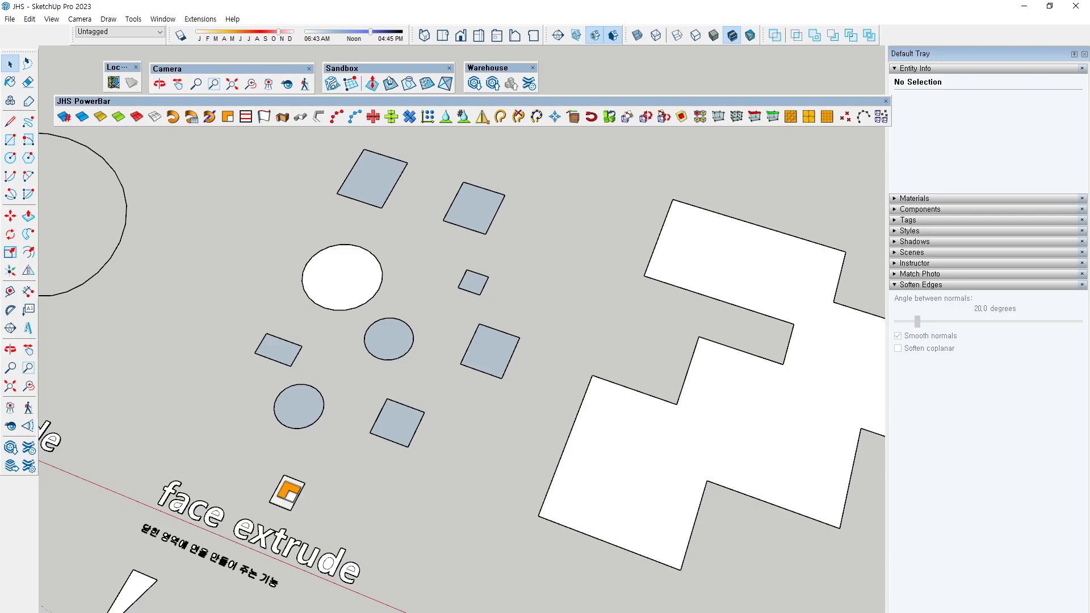
Step: Try the standard Offset on the whole notched face inward from its long slanted edge, and cancel it
{"action": "scroll", "coordinate": [479, 419], "scroll_direction": "down", "scroll_amount": 2}
{"action": "scroll", "coordinate": [511, 287], "scroll_direction": "down", "scroll_amount": 1}
{"action": "scroll", "coordinate": [534, 282], "scroll_direction": "up", "scroll_amount": 3}
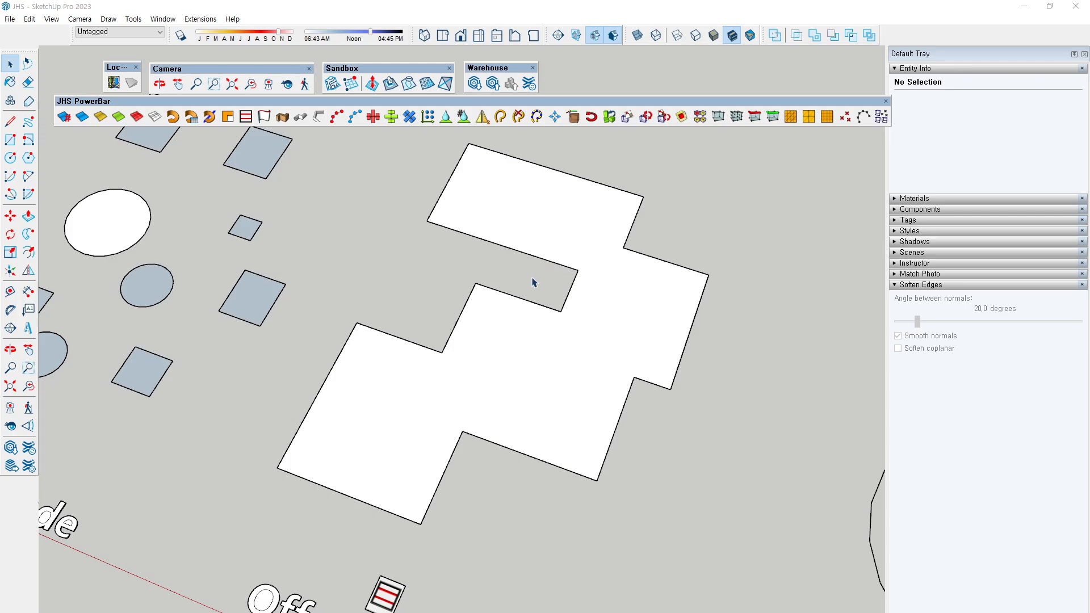
{"action": "scroll", "coordinate": [313, 482], "scroll_direction": "down", "scroll_amount": 1}
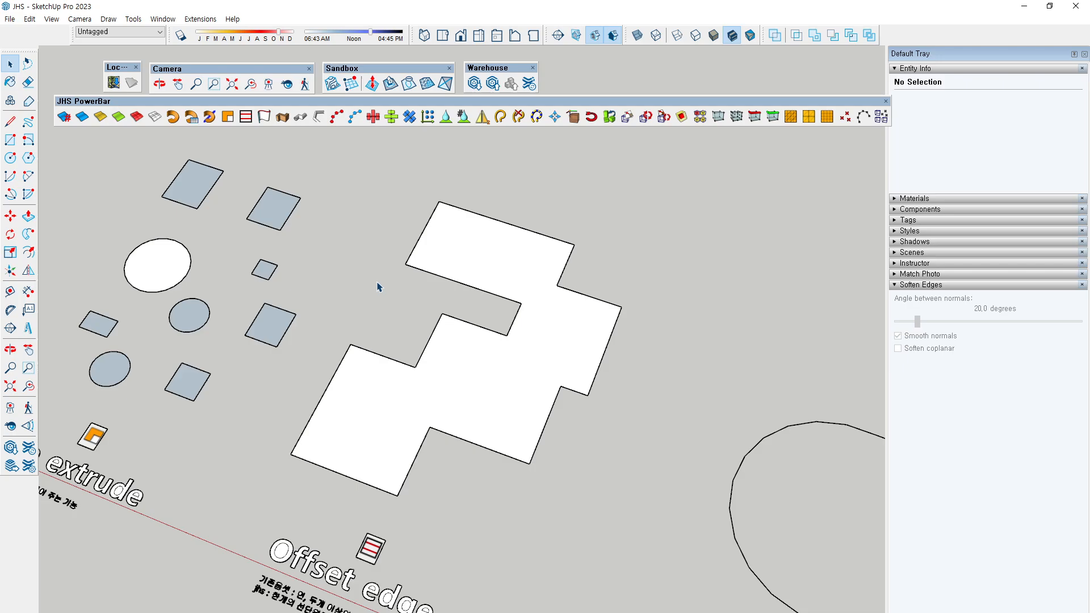
{"action": "left_click", "coordinate": [27, 254]}
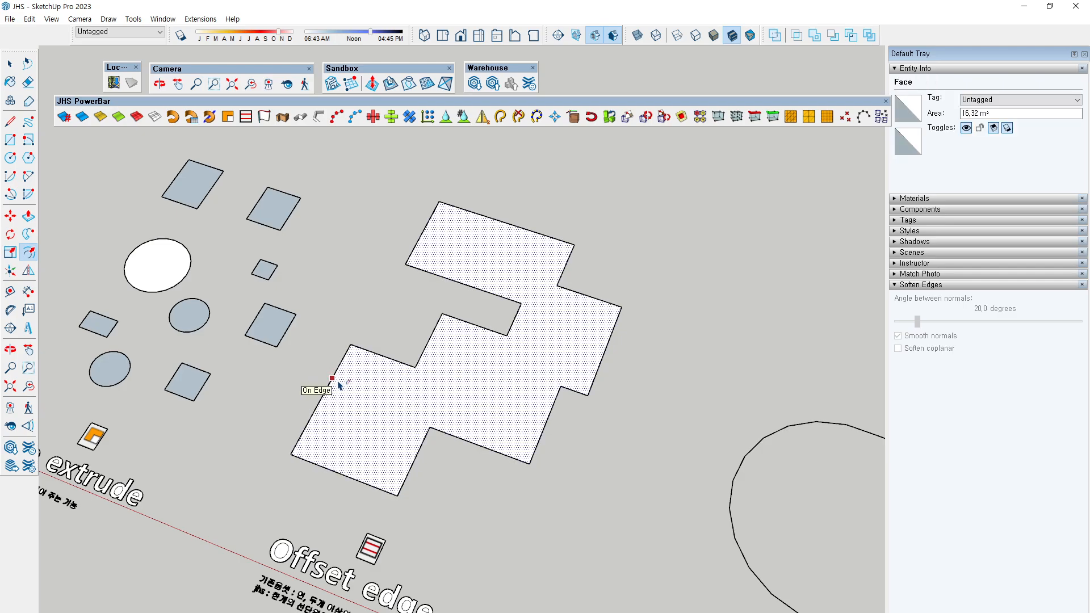
{"action": "left_click", "coordinate": [340, 381]}
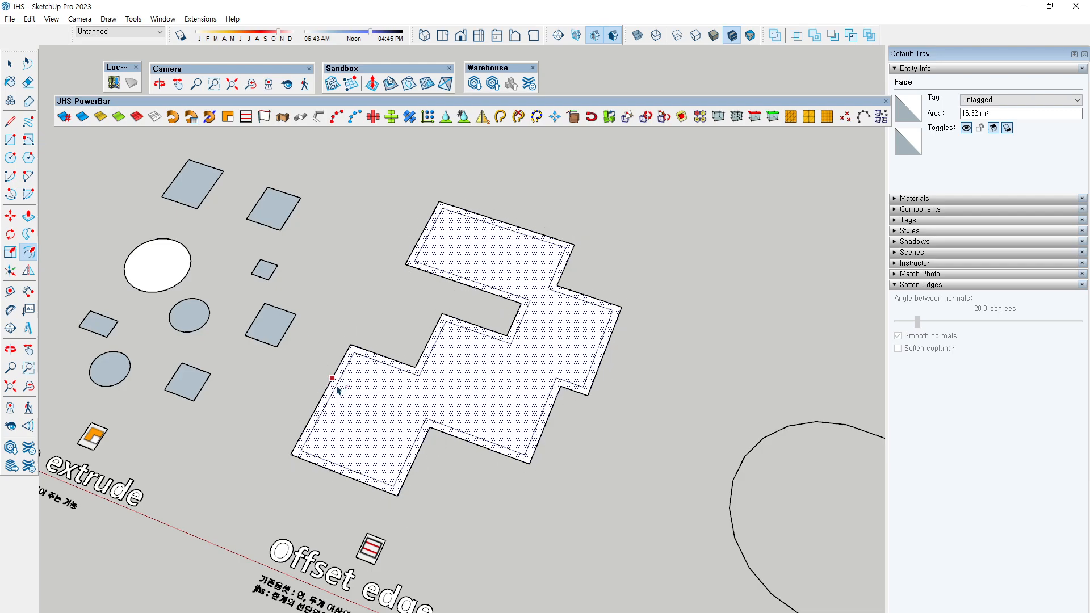
{"action": "key", "text": "Escape"}
{"action": "key", "text": "space"}
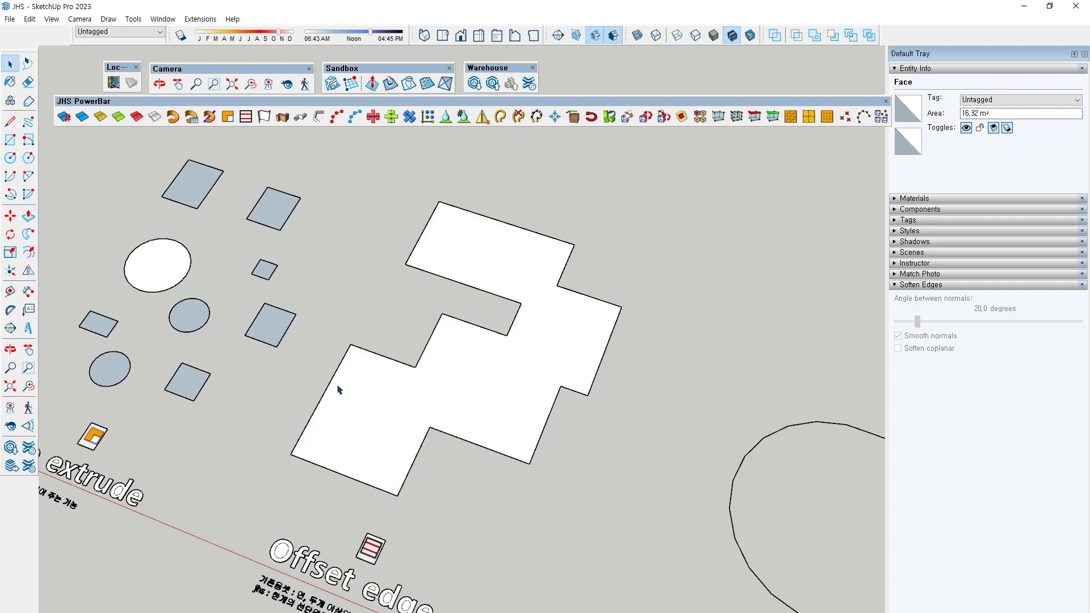
Step: Offset the notched face's long slanted edge and adjoining upper edge inward together, and undo that offset
{"action": "left_click", "coordinate": [334, 381]}
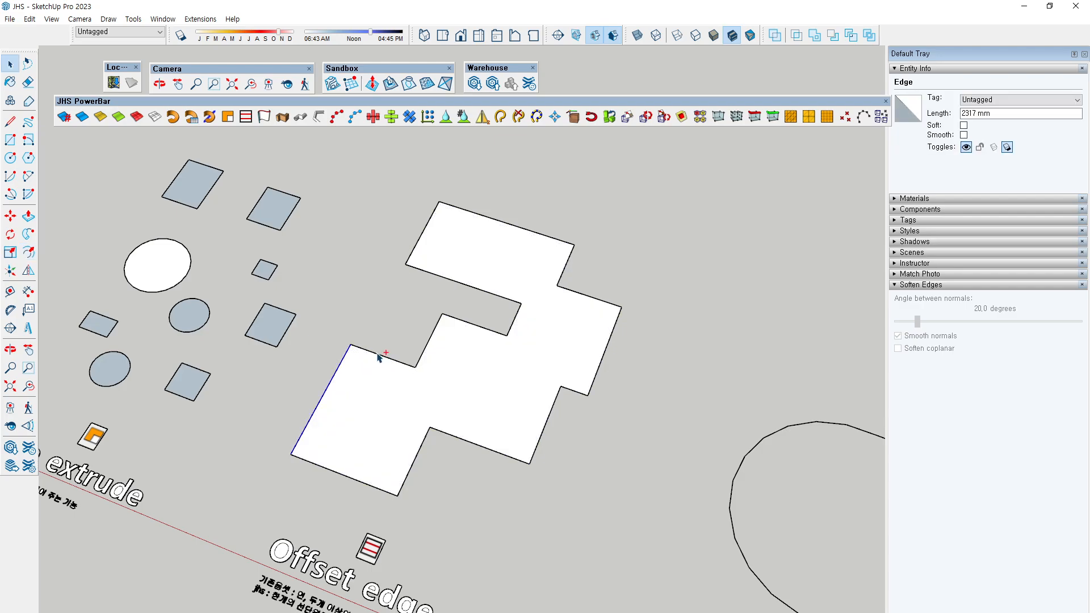
{"action": "left_click", "coordinate": [378, 356], "text": "ctrl"}
{"action": "left_click", "coordinate": [28, 253]}
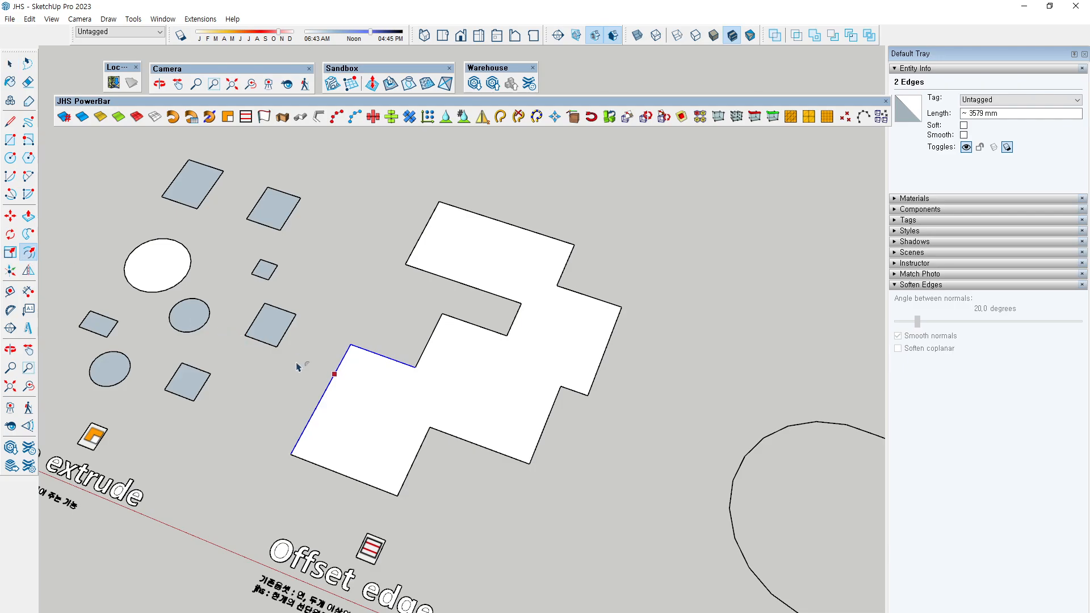
{"action": "left_click", "coordinate": [343, 392]}
{"action": "scroll", "coordinate": [343, 389], "scroll_direction": "up", "scroll_amount": 3}
{"action": "left_click", "coordinate": [386, 389]}
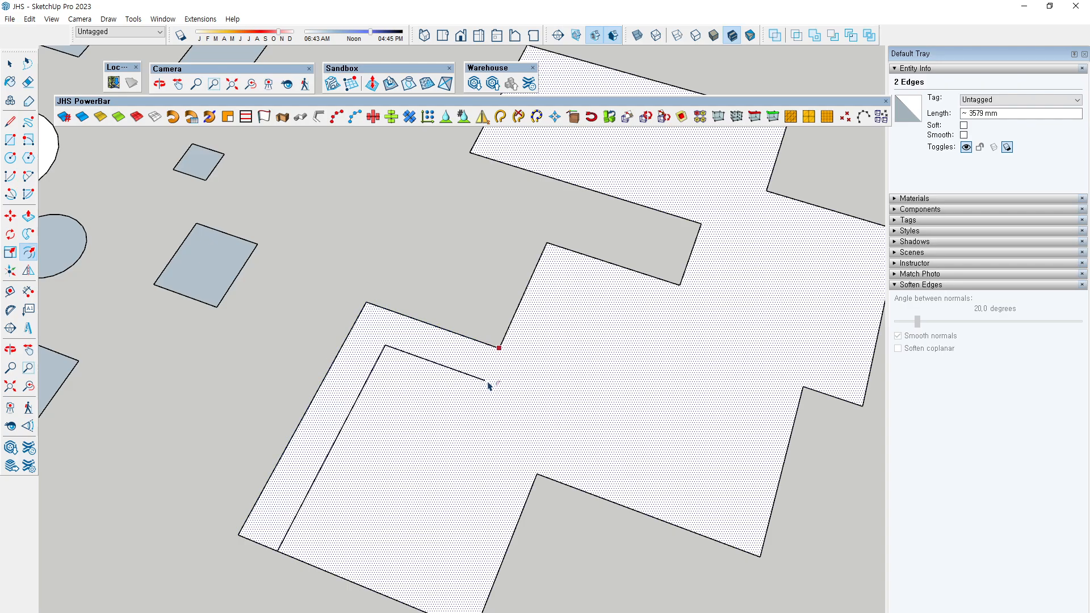
{"action": "key", "text": "ctrl+z"}
{"action": "key", "text": "space"}
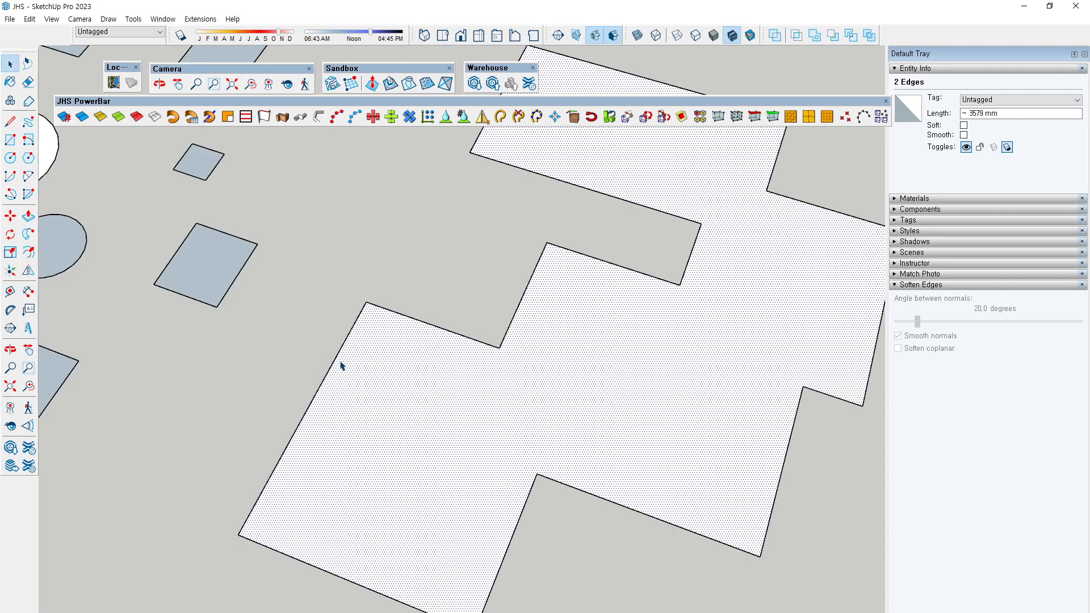
Step: Reselect the same two adjoining edges, preview their inward Offset, and cancel with nothing selected
{"action": "left_click", "coordinate": [336, 365]}
{"action": "left_click", "coordinate": [418, 319], "text": "shift"}
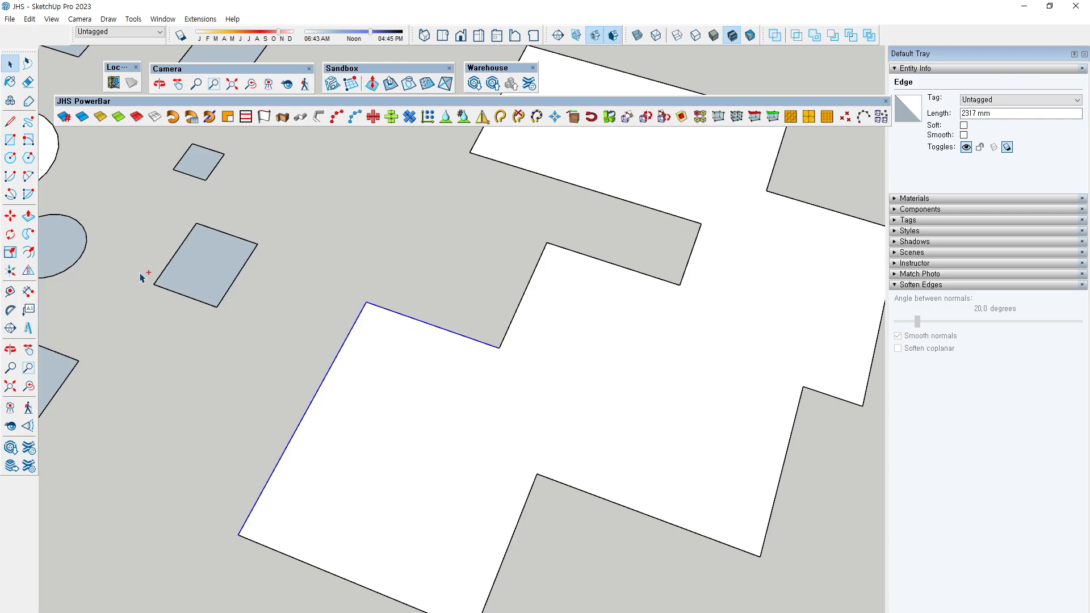
{"action": "left_click", "coordinate": [28, 253]}
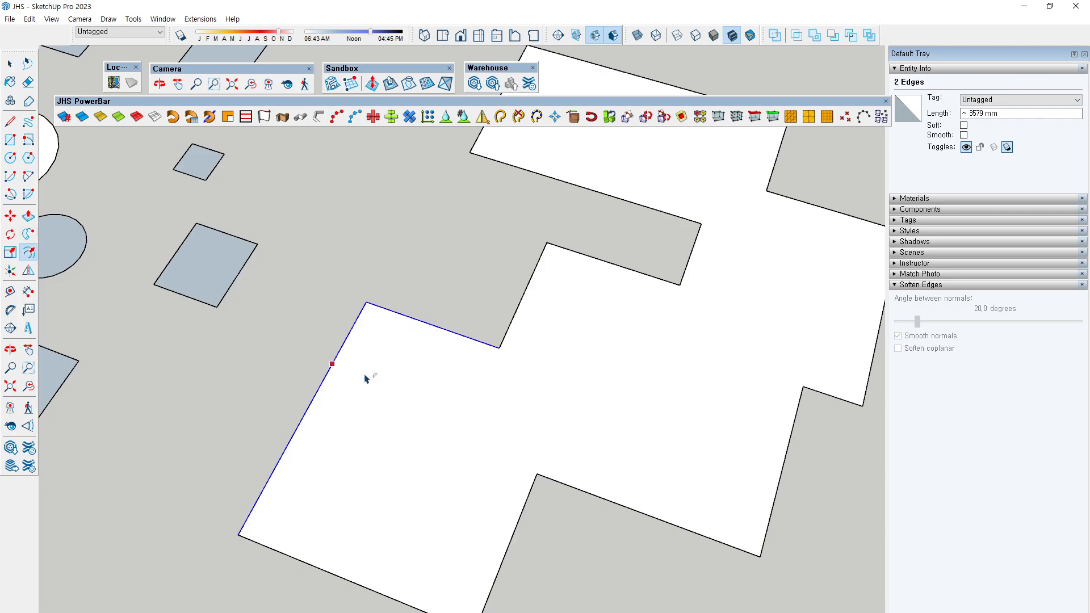
{"action": "left_click", "coordinate": [333, 361]}
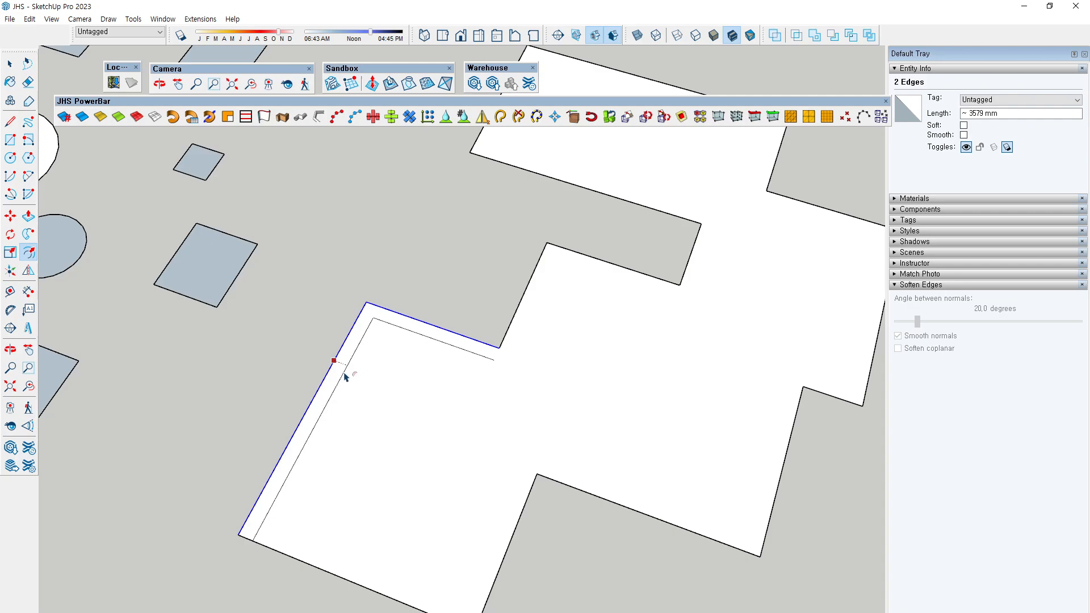
{"action": "key", "text": "Escape"}
{"action": "key", "text": "space"}
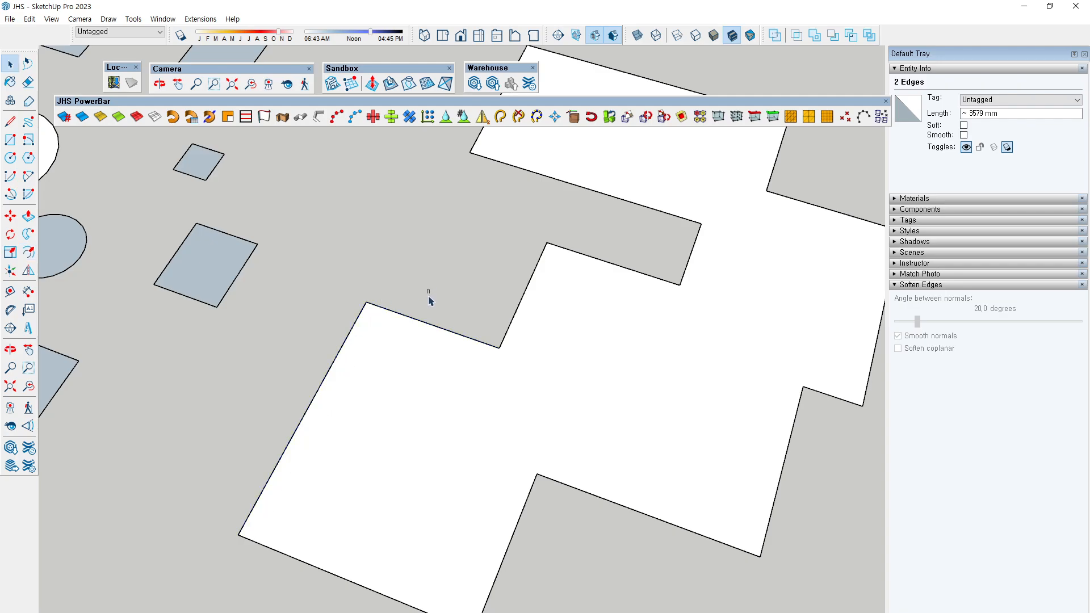
{"action": "left_click", "coordinate": [390, 366], "text": "shift"}
{"action": "left_click", "coordinate": [428, 284]}
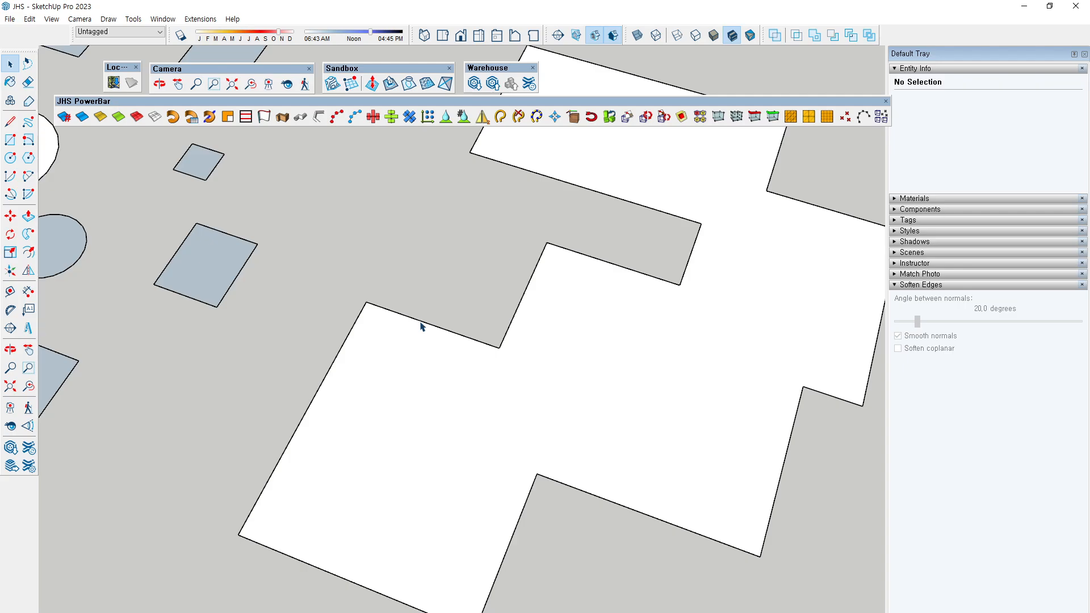
Step: Try the standard Offset with only the long slanted edge selected, and cancel it
{"action": "left_click", "coordinate": [350, 339]}
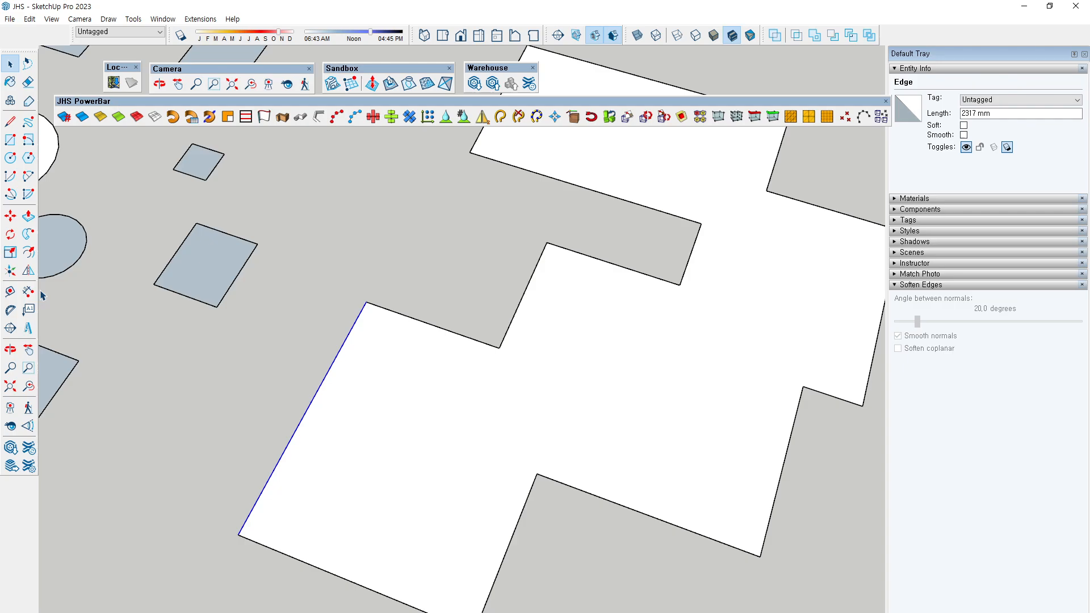
{"action": "left_click", "coordinate": [28, 251]}
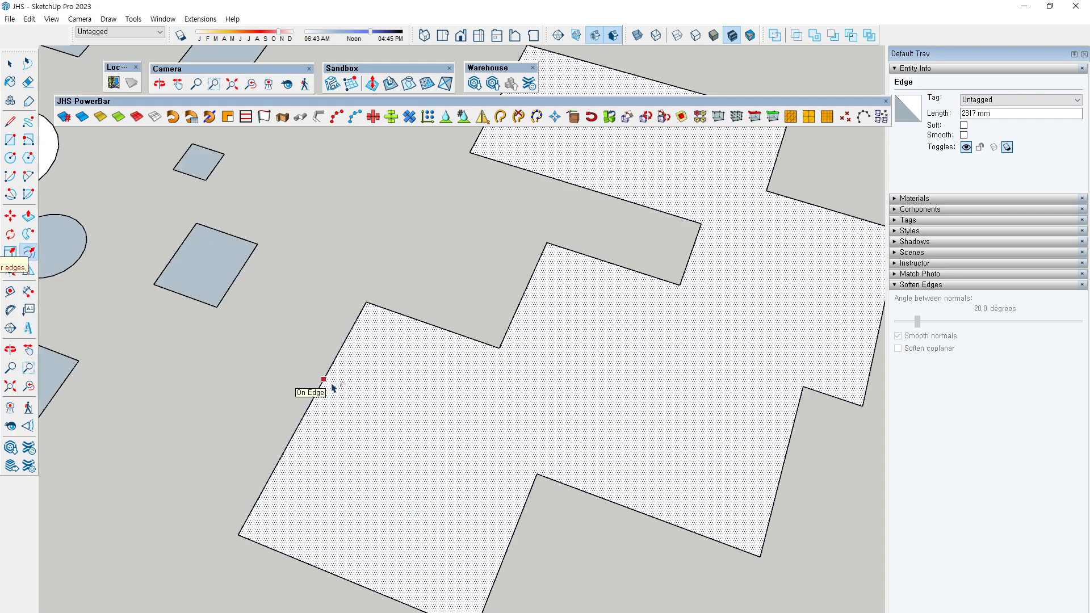
{"action": "left_click", "coordinate": [334, 388]}
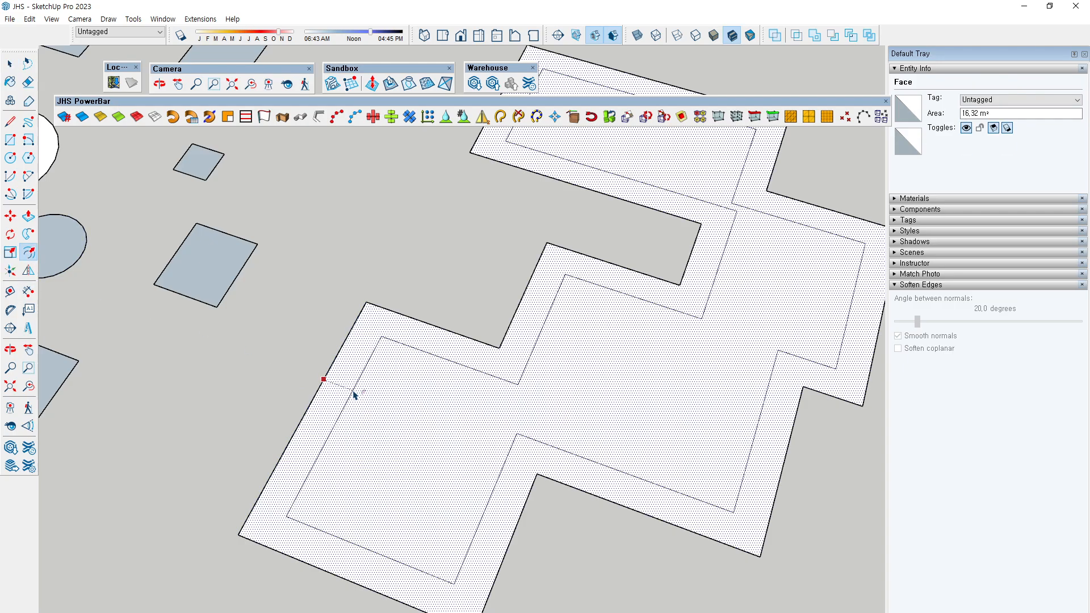
{"action": "key", "text": "Escape"}
{"action": "key", "text": "space"}
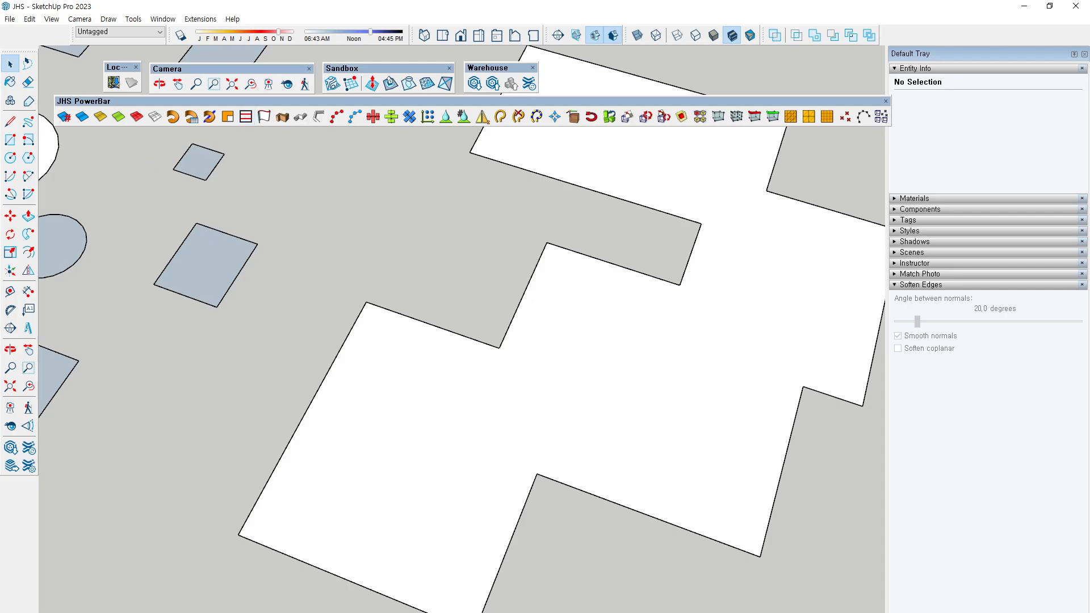
Step: Offset only the long slanted edge of the notched face inward with the JHS Offset edge tool
{"action": "left_click", "coordinate": [228, 116]}
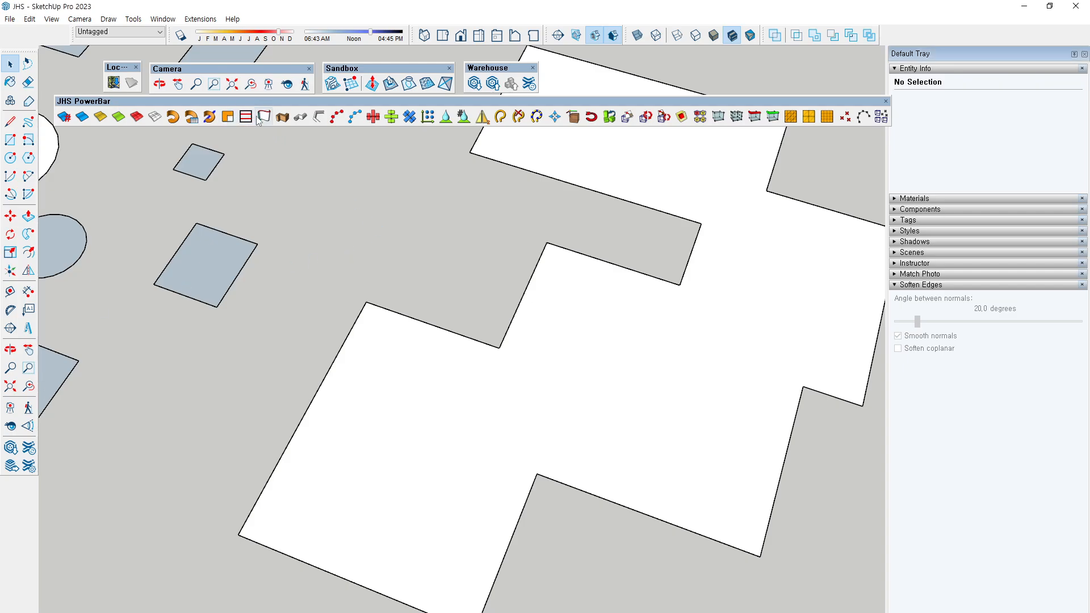
{"action": "left_click", "coordinate": [316, 395]}
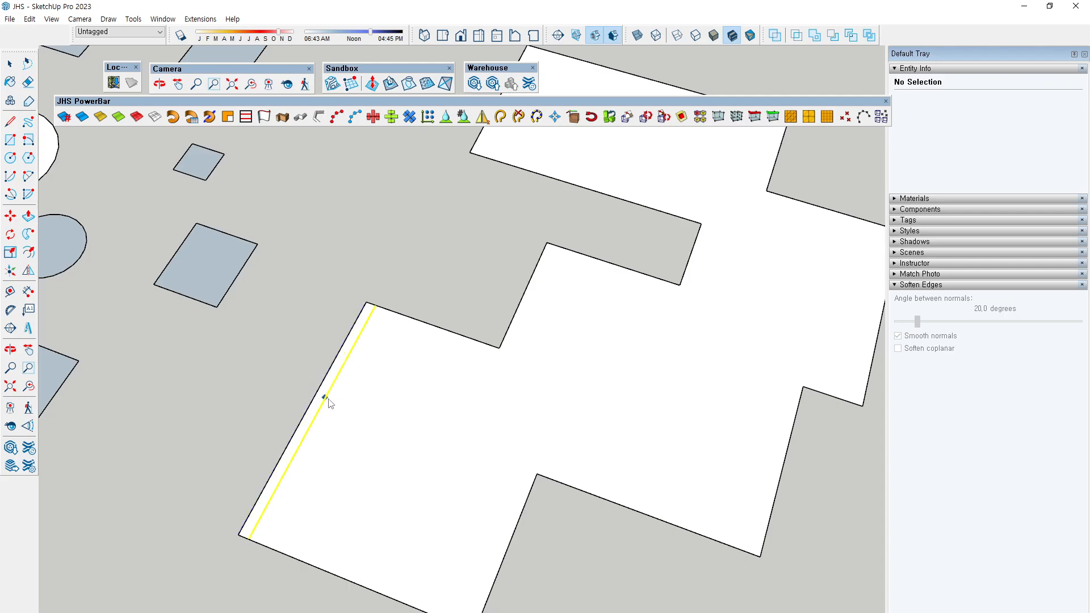
{"action": "left_click", "coordinate": [354, 409]}
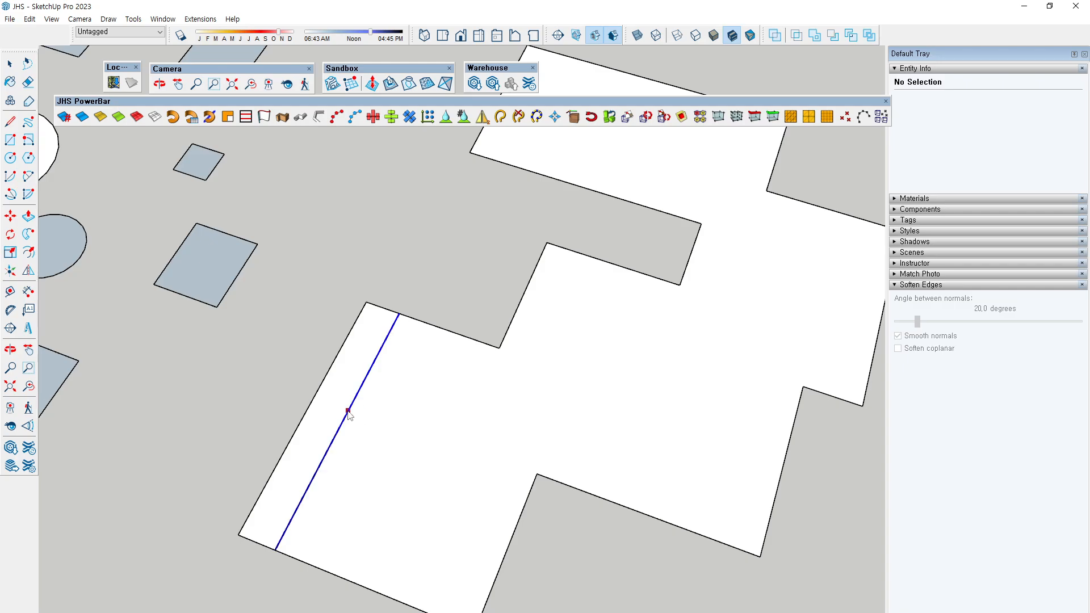
{"action": "key", "text": "space"}
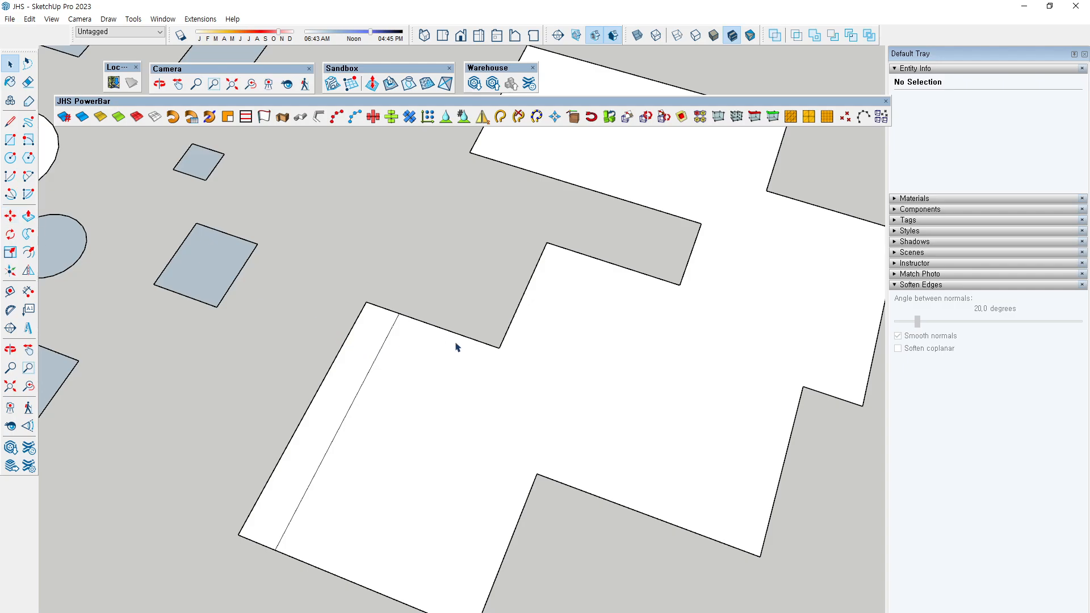
Step: Copy the offset edge further into the notched face with Move to add a second parallel line, and clear the selection
{"action": "left_click", "coordinate": [381, 358]}
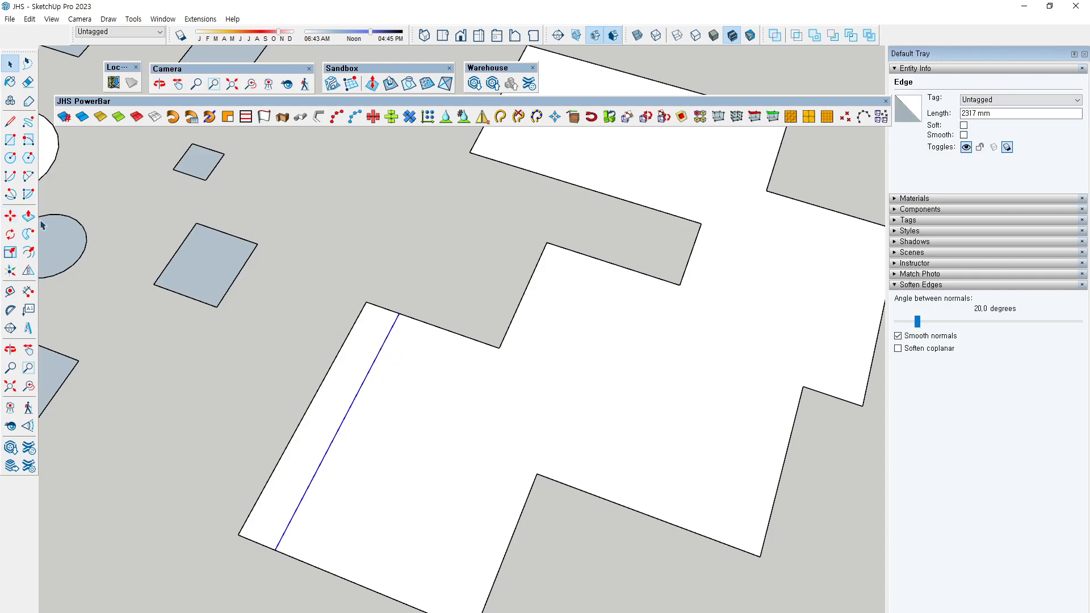
{"action": "left_click", "coordinate": [11, 216]}
{"action": "left_click", "coordinate": [354, 401]}
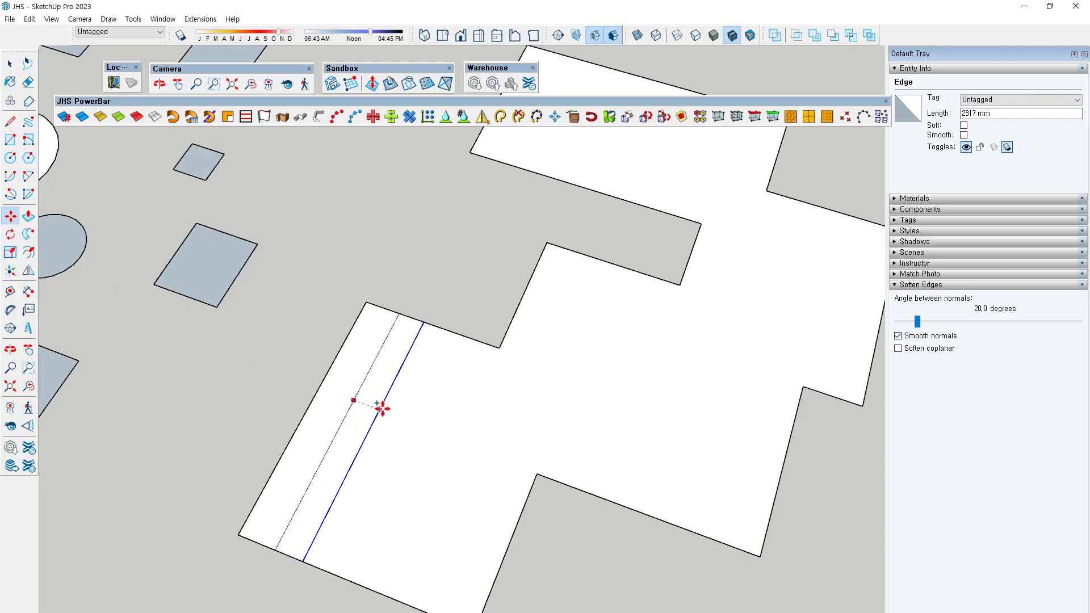
{"action": "key", "text": "ctrl"}
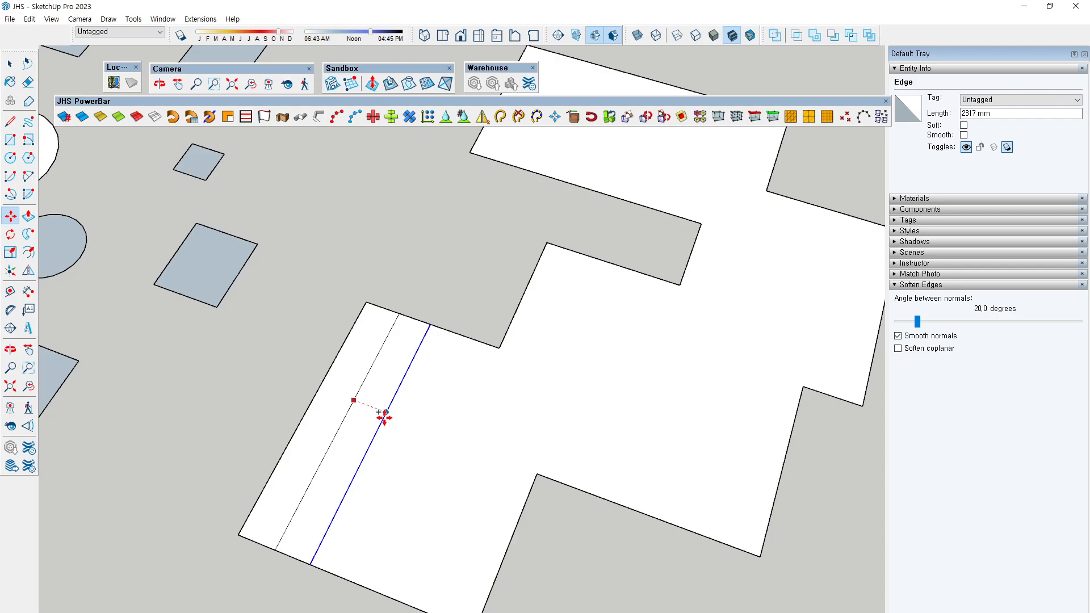
{"action": "left_click", "coordinate": [384, 416]}
{"action": "middle_click_drag", "start_coordinate": [408, 437], "coordinate": [357, 418]}
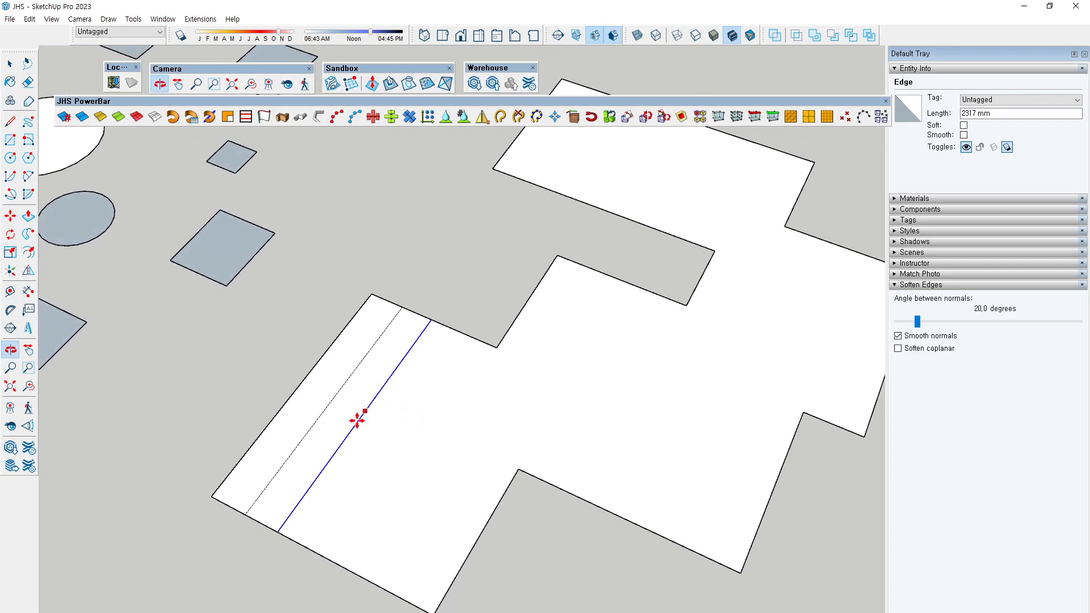
{"action": "key", "text": "space"}
{"action": "left_click", "coordinate": [322, 457]}
{"action": "left_click", "coordinate": [204, 389]}
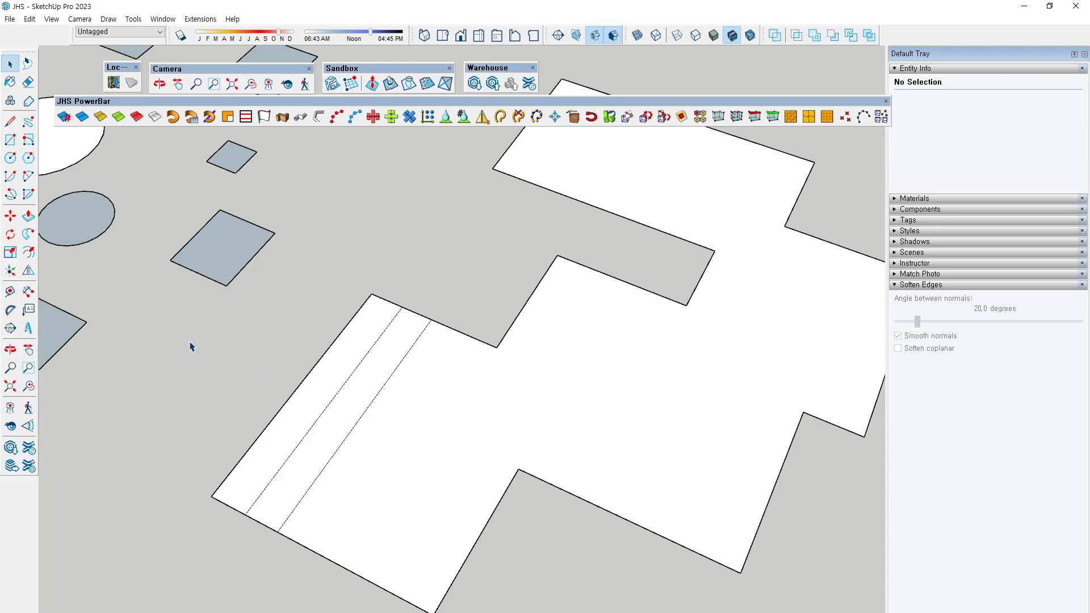
{"action": "left_click", "coordinate": [381, 396]}
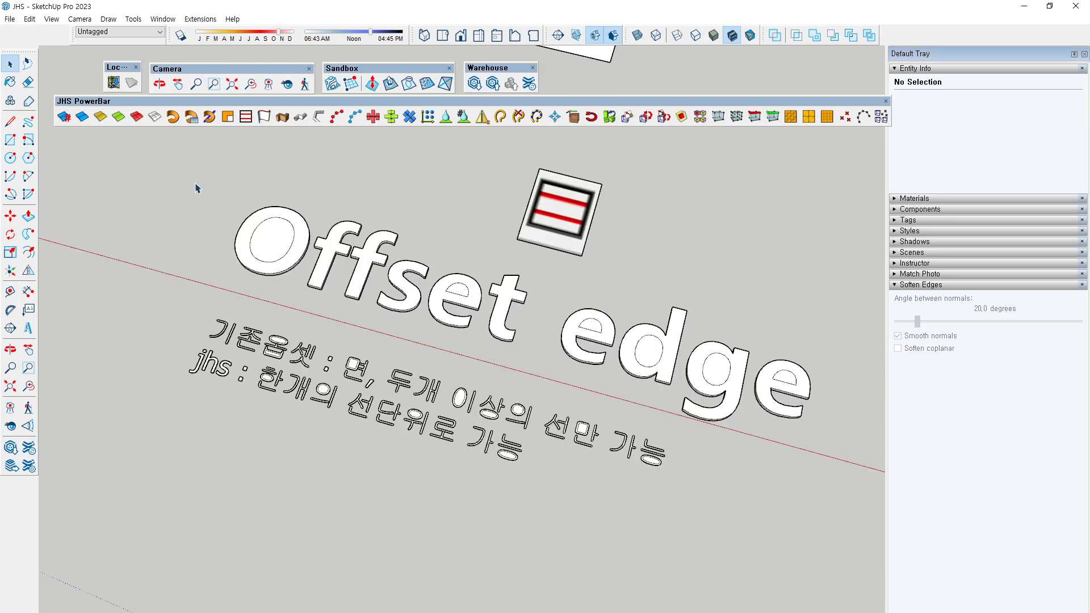
Step: Draw a straight line about 2135 mm long on the ground beside the S-curve in the extrude line area
{"action": "scroll", "coordinate": [278, 264], "scroll_direction": "down", "scroll_amount": 4}
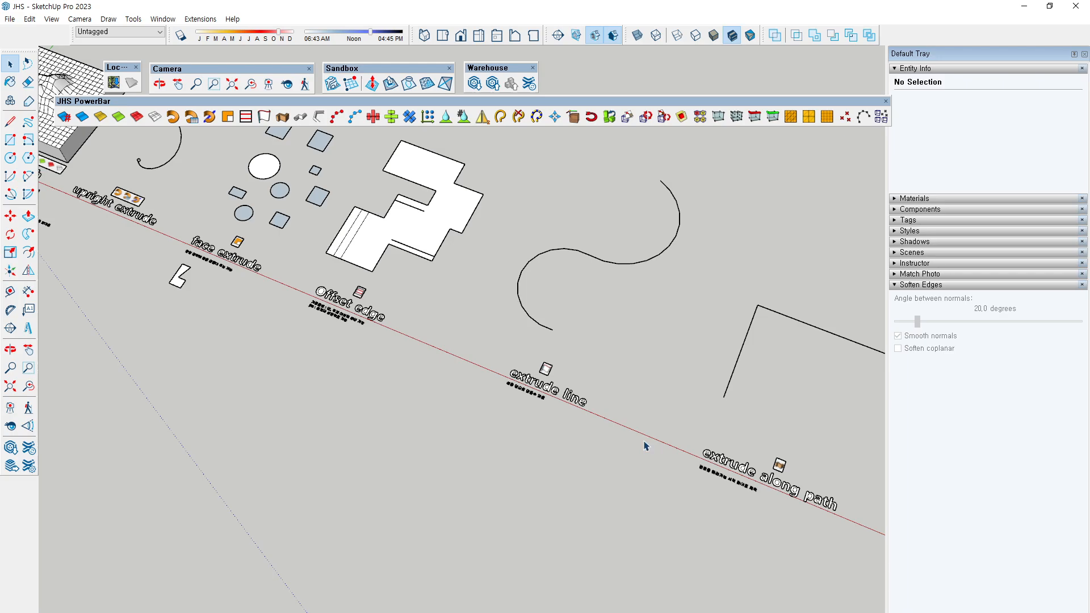
{"action": "scroll", "coordinate": [624, 309], "scroll_direction": "up", "scroll_amount": 4}
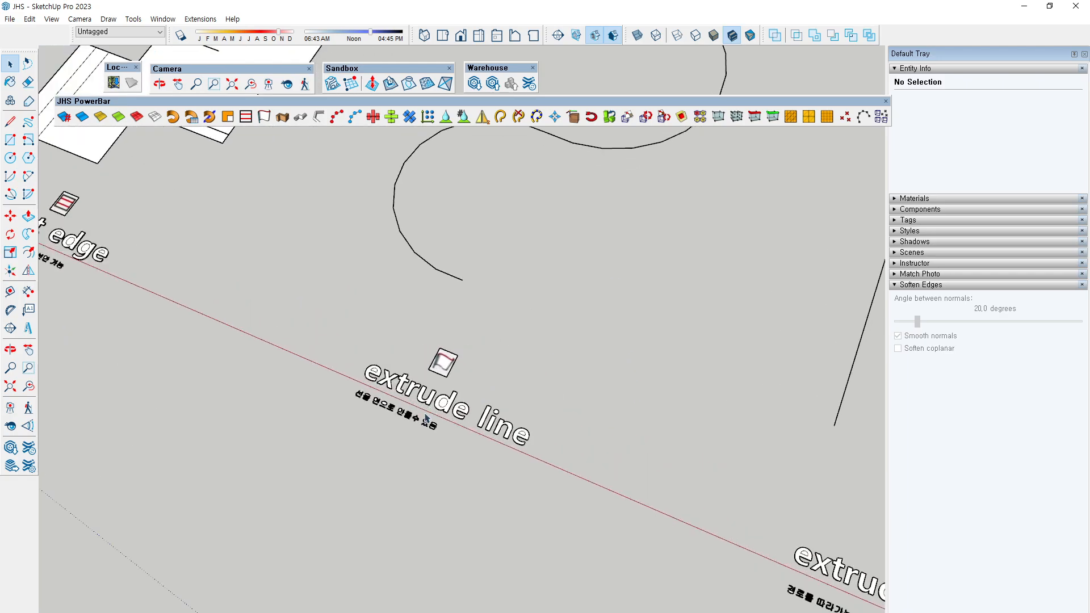
{"action": "middle_click_drag", "start_coordinate": [427, 418], "coordinate": [473, 395]}
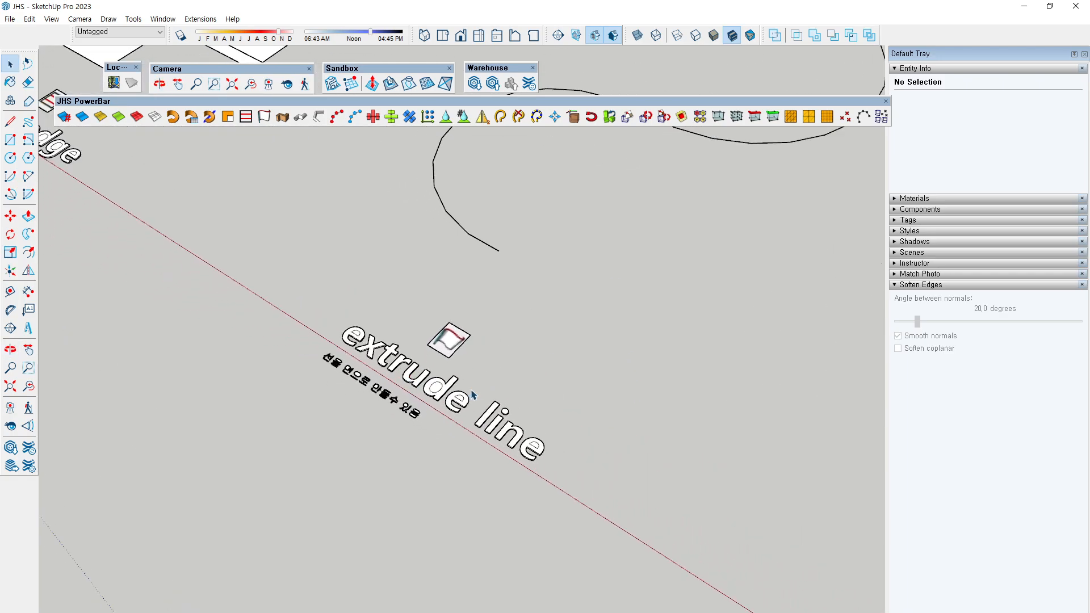
{"action": "scroll", "coordinate": [430, 362], "scroll_direction": "down", "scroll_amount": 3}
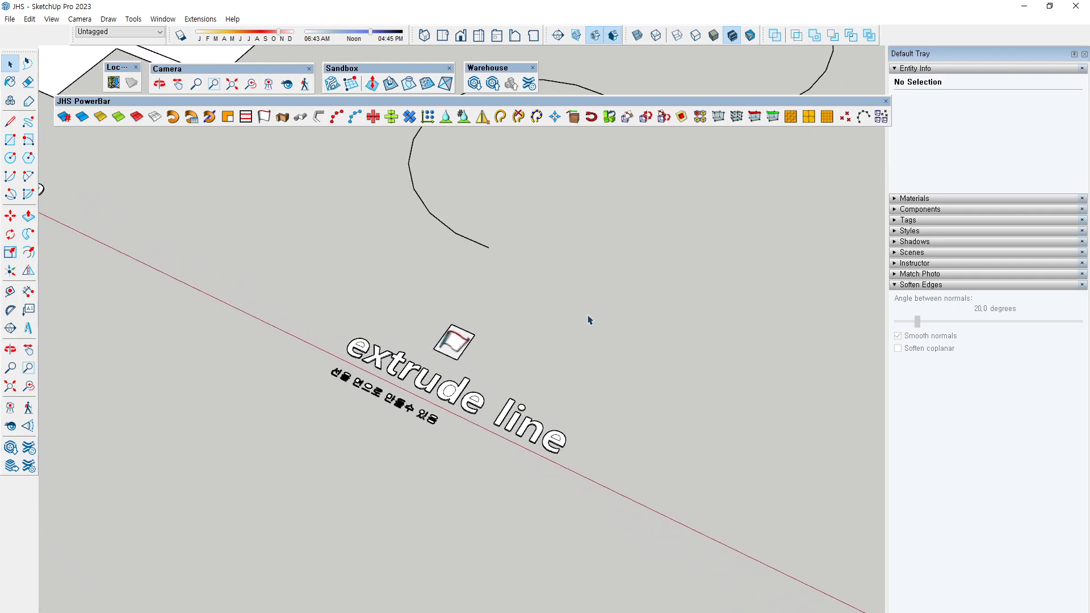
{"action": "scroll", "coordinate": [532, 189], "scroll_direction": "down", "scroll_amount": 4}
{"action": "scroll", "coordinate": [532, 189], "scroll_direction": "up", "scroll_amount": 2}
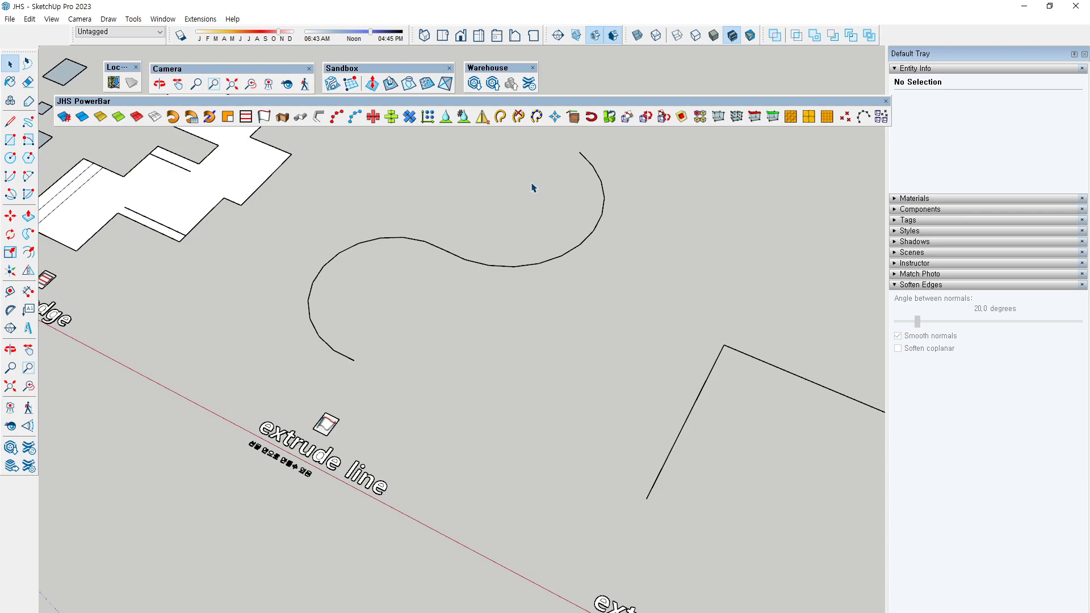
{"action": "left_click", "coordinate": [9, 121]}
{"action": "left_click", "coordinate": [478, 400]}
{"action": "left_click", "coordinate": [527, 327]}
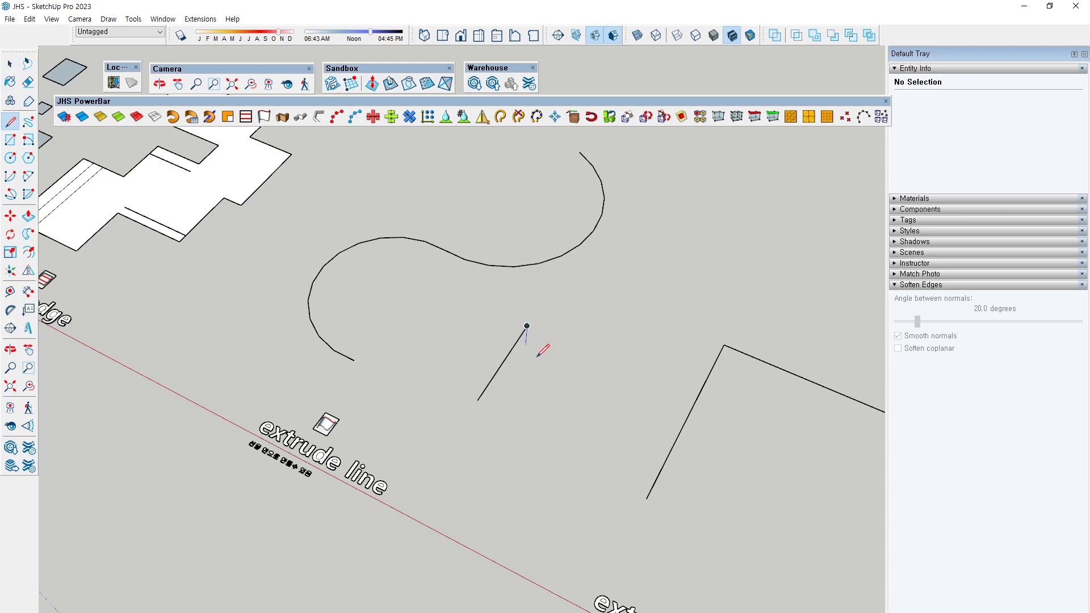
Step: Draw a narrow rectangle of about 0.89 m² parallel to the new straight line, on the side away from the S-curve
{"action": "left_click", "coordinate": [10, 139]}
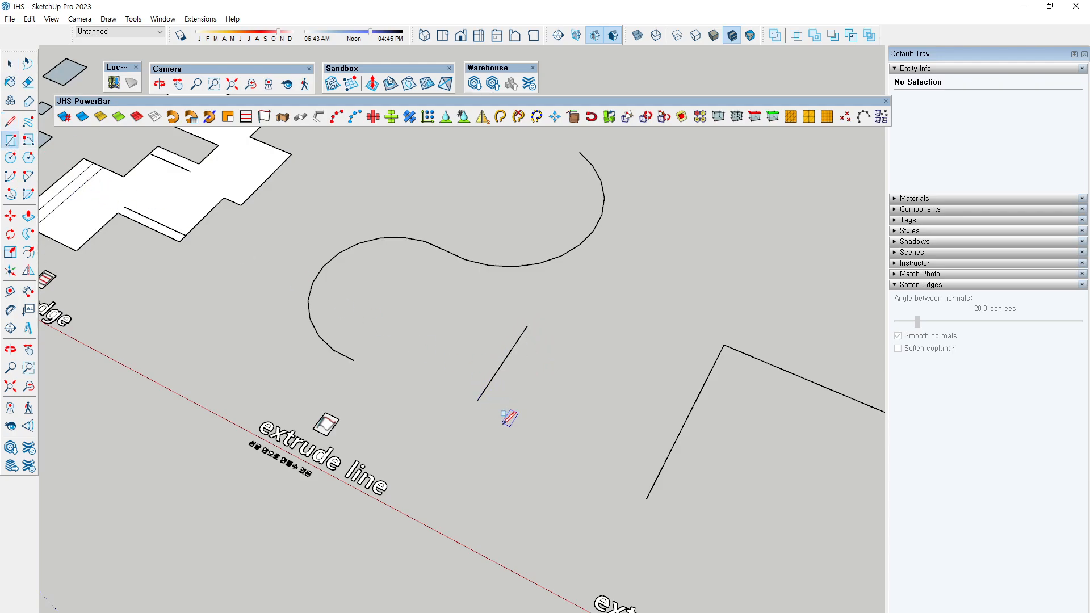
{"action": "left_click", "coordinate": [503, 424]}
{"action": "left_click", "coordinate": [575, 348]}
Step: Try Push/Pull on the narrow rectangle and cancel it, and select the single straight line before clearing the selection
{"action": "key", "text": "p"}
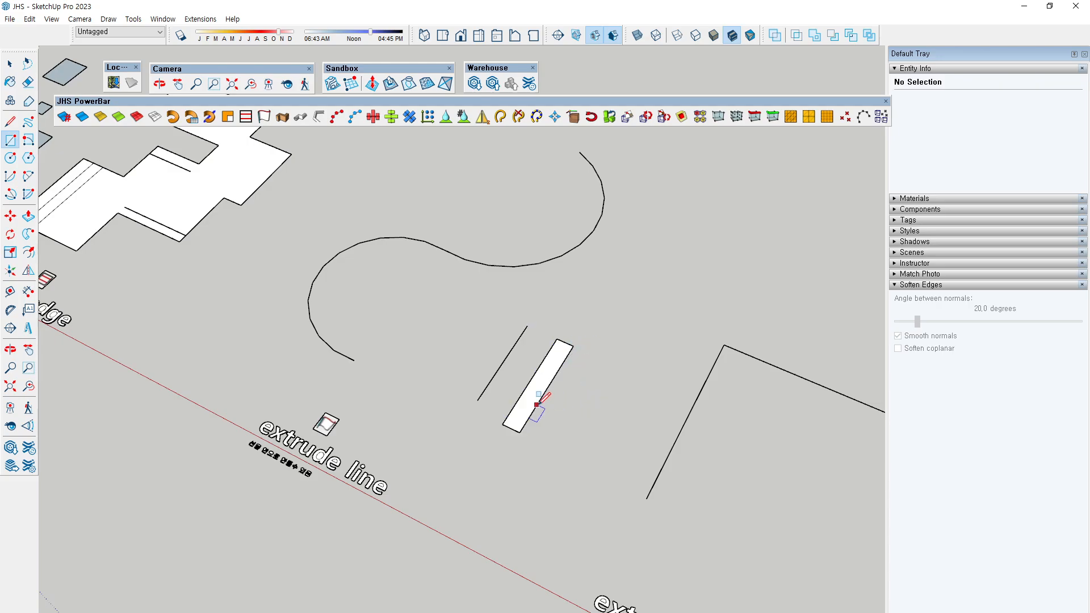
{"action": "left_click", "coordinate": [543, 375]}
{"action": "key", "text": "Escape"}
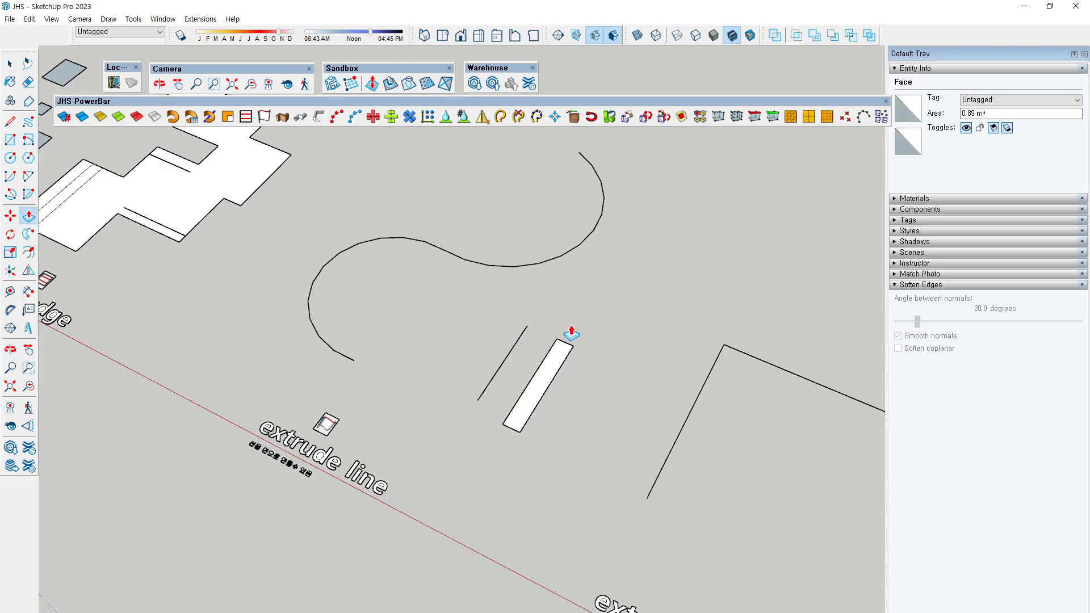
{"action": "key", "text": "space"}
{"action": "left_click", "coordinate": [507, 367]}
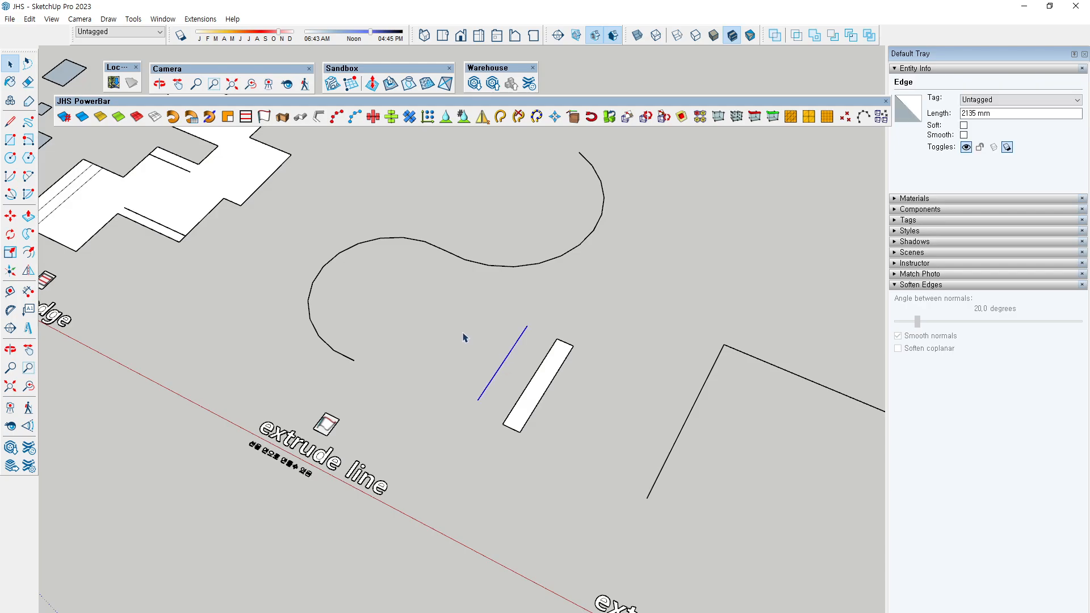
{"action": "left_click", "coordinate": [184, 297]}
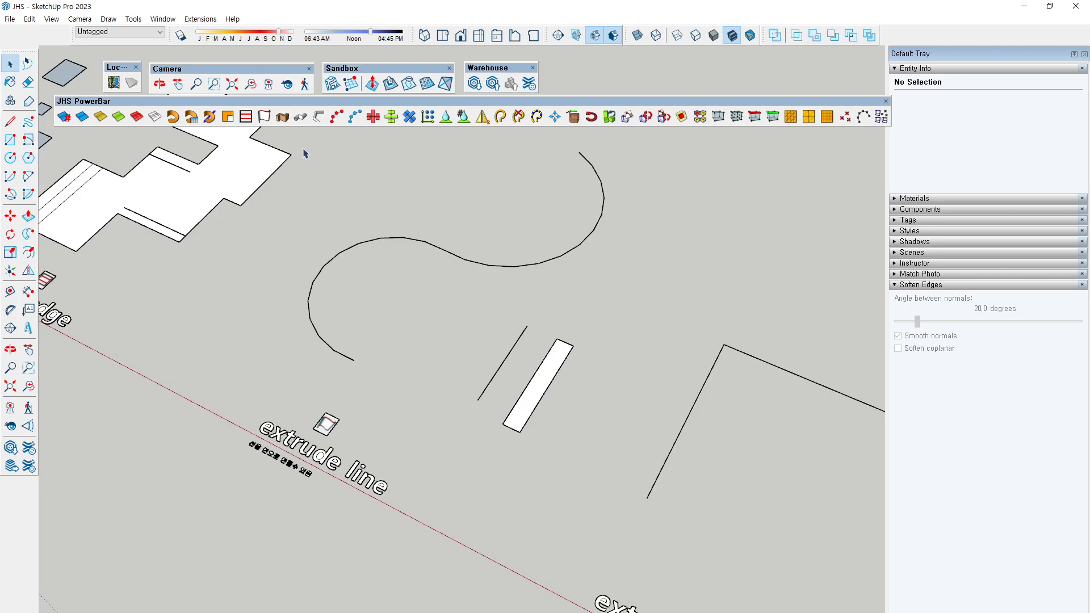
Step: Try the JHS extrude line tool with nothing selected and again with the grouped S-curve selected
{"action": "left_click", "coordinate": [264, 118]}
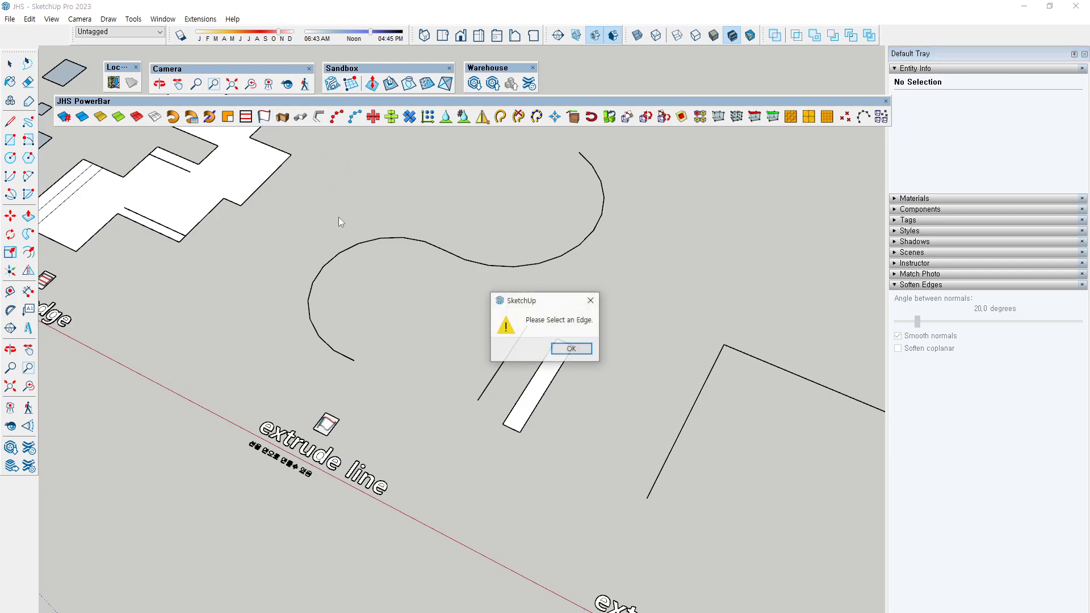
{"action": "left_click", "coordinate": [572, 349]}
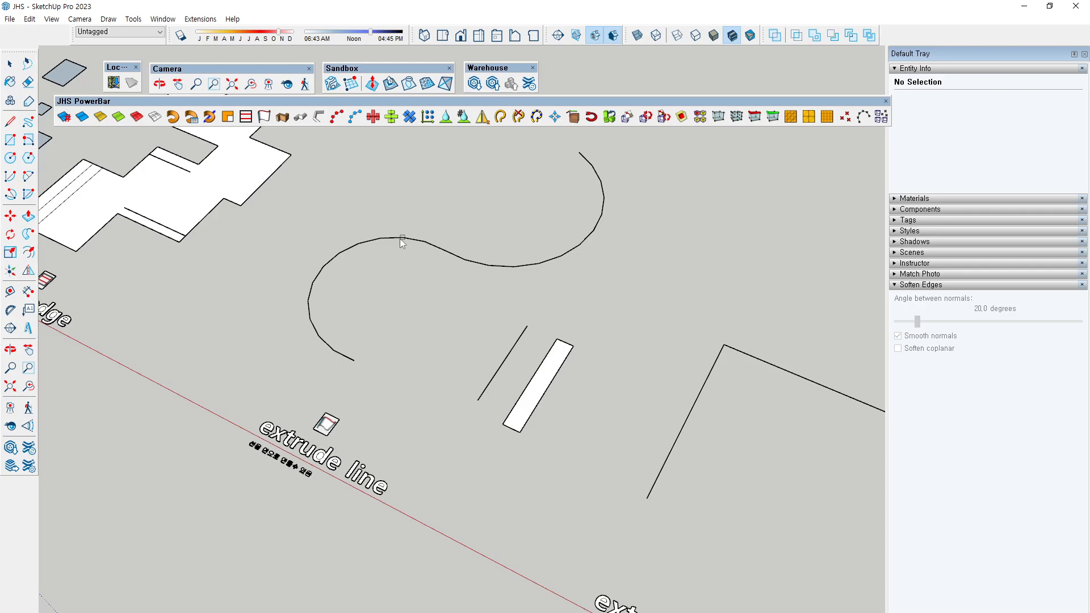
{"action": "key", "text": "space"}
{"action": "left_click", "coordinate": [373, 240]}
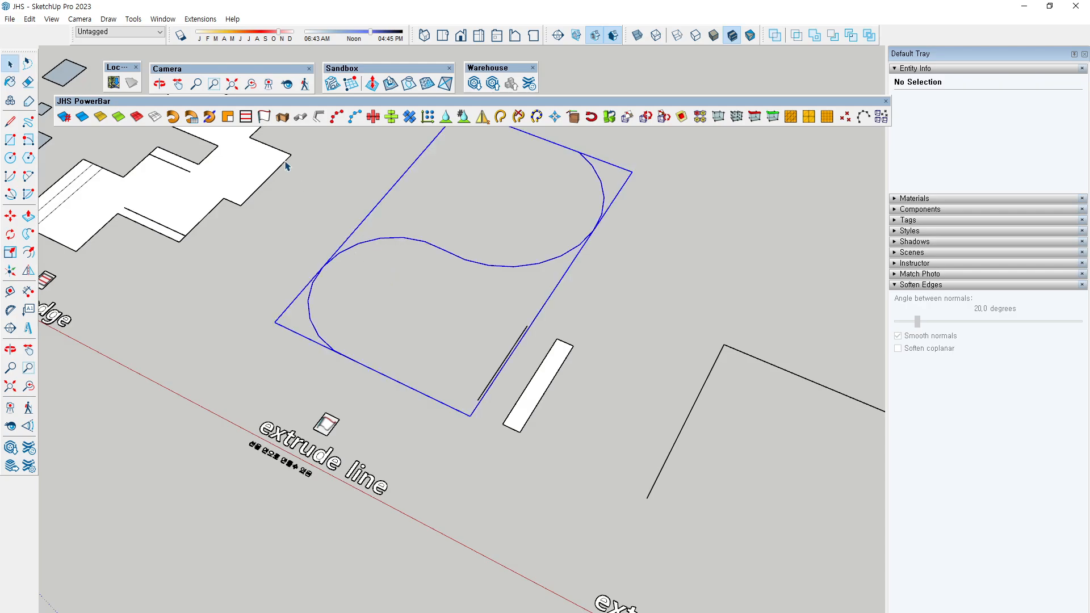
{"action": "left_click", "coordinate": [264, 117]}
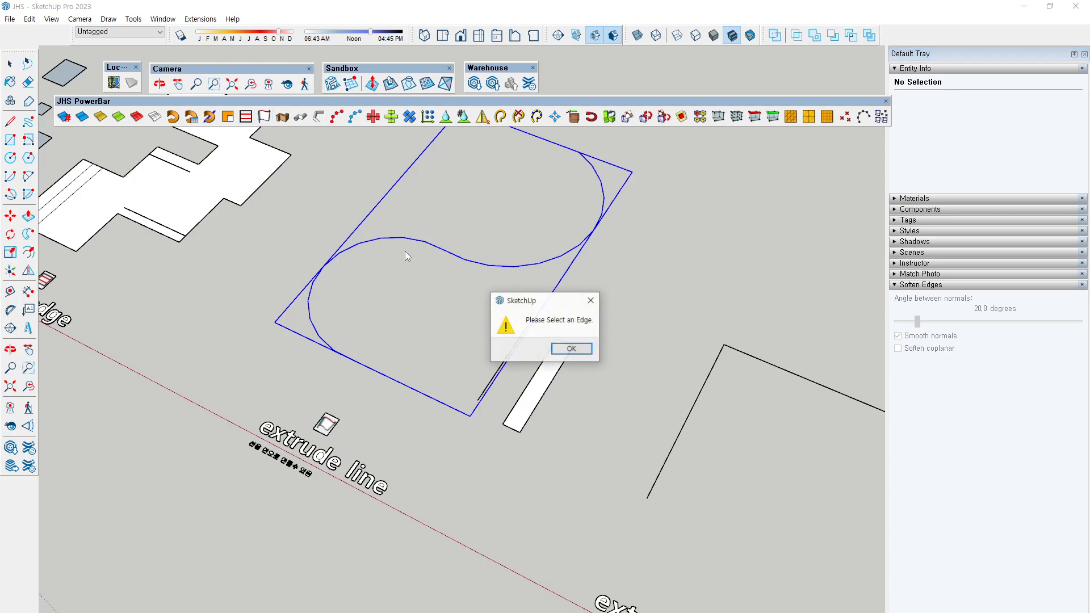
{"action": "key", "text": "Return"}
{"action": "key", "text": "space"}
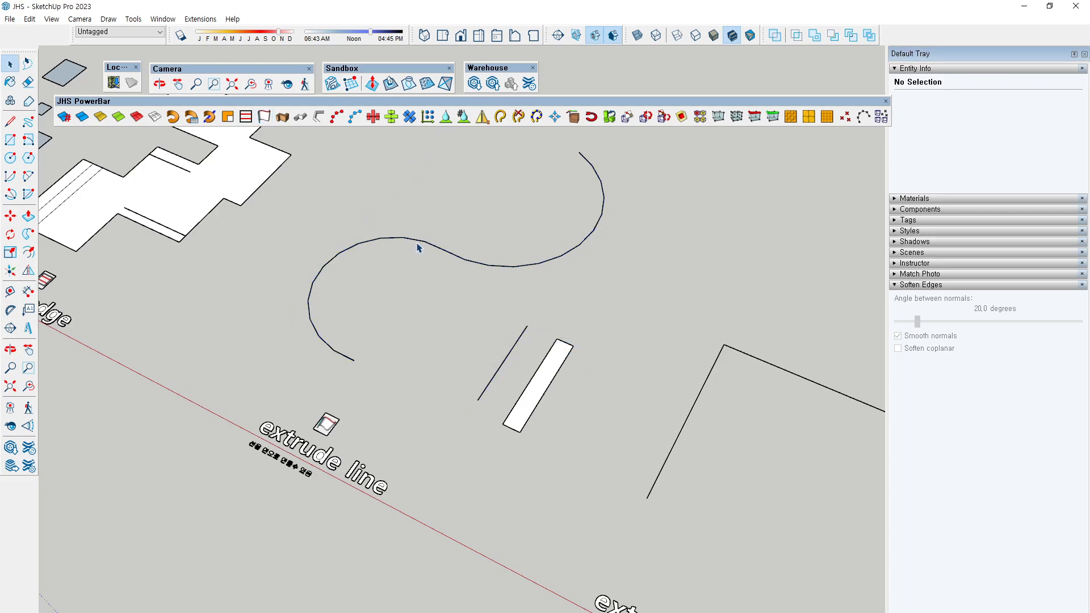
Step: Explode the S-curve group into a plain curve
{"action": "left_click", "coordinate": [420, 244]}
{"action": "right_click", "coordinate": [420, 245]}
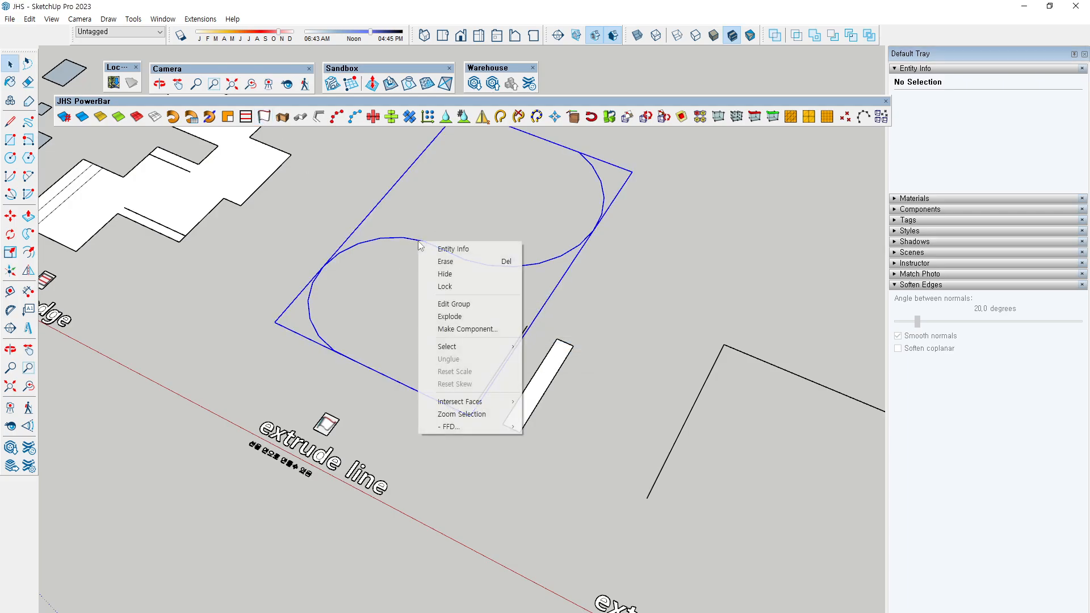
{"action": "left_click", "coordinate": [461, 317]}
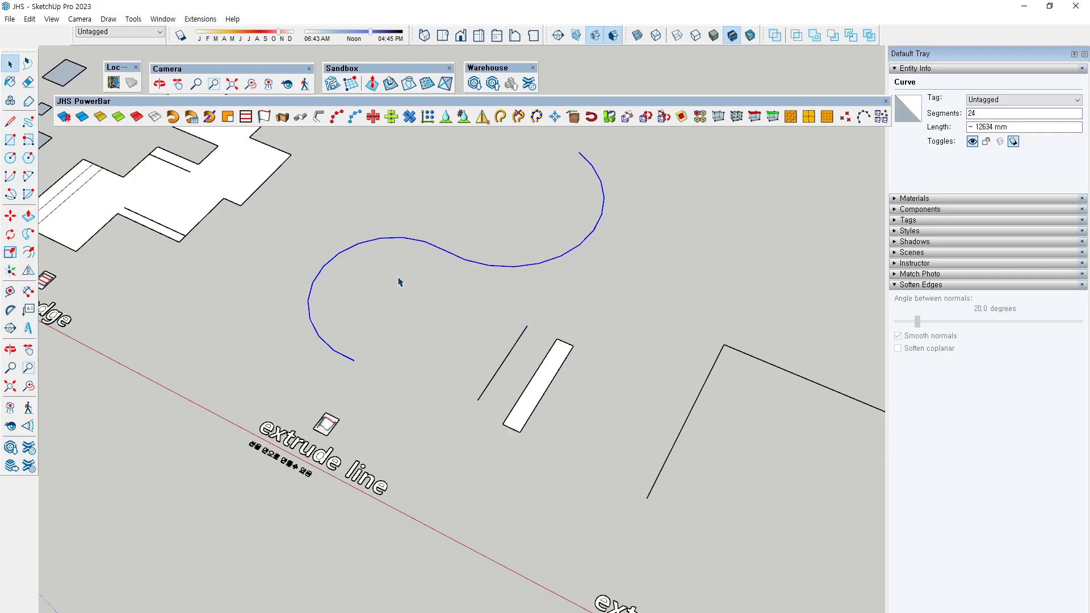
Step: Extrude the S-curve upward into a curved wall surface with the JHS extrude line tool, and clear the selection
{"action": "left_click", "coordinate": [363, 244]}
{"action": "left_click", "coordinate": [354, 180]}
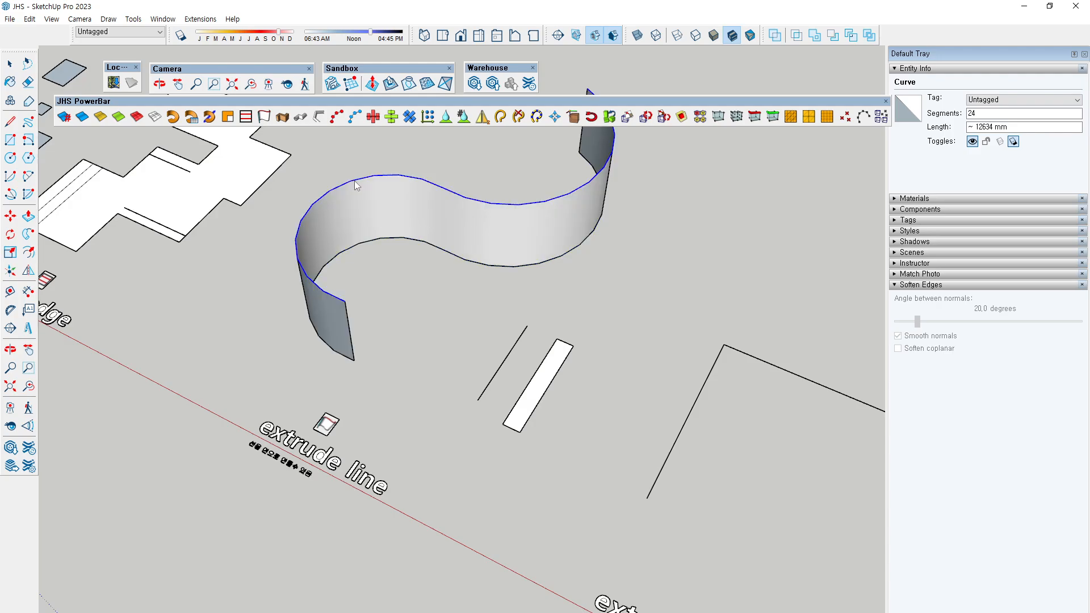
{"action": "mouse_move", "coordinate": [391, 281]}
{"action": "middle_mouse_down"}
{"action": "mouse_move", "coordinate": [361, 269]}
{"action": "mouse_move", "coordinate": [369, 249]}
{"action": "mouse_move", "coordinate": [398, 268]}
{"action": "middle_mouse_up"}
{"action": "key", "text": "space"}
{"action": "left_click", "coordinate": [405, 331]}
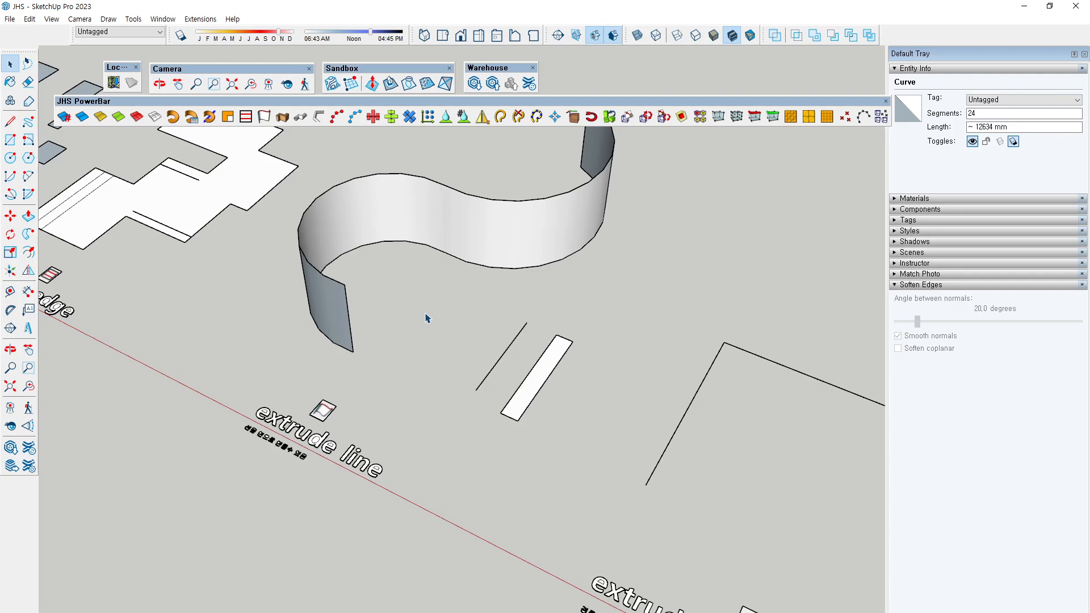
Step: Select the whole curved wall, try to move it and cancel, and undo the extrusion of the S-curve
{"action": "left_click", "coordinate": [420, 225]}
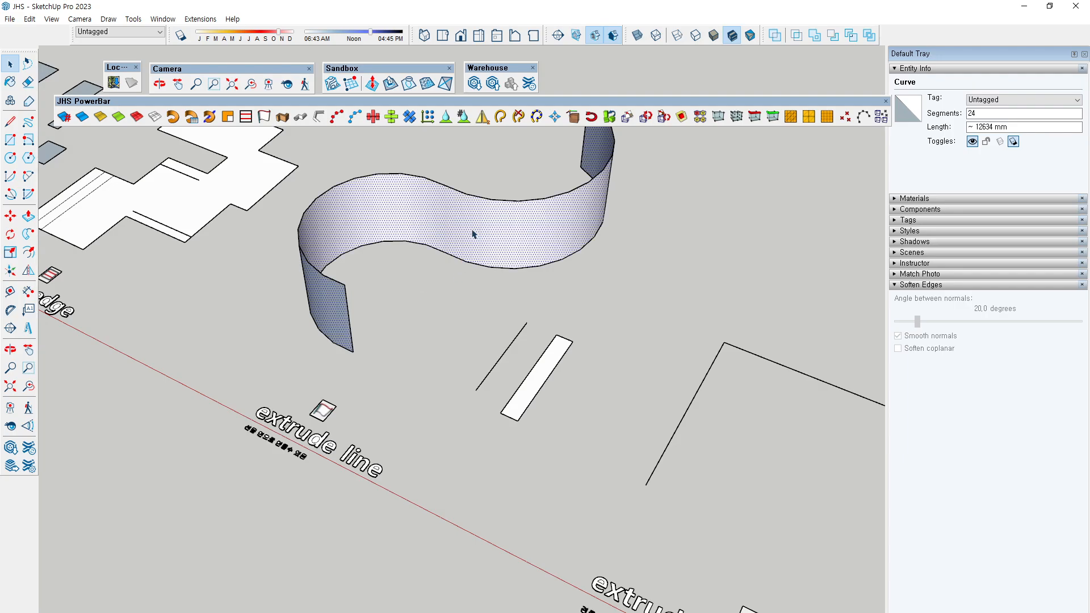
{"action": "middle_click_drag", "start_coordinate": [556, 279], "coordinate": [413, 321]}
{"action": "key", "text": "m"}
{"action": "scroll", "coordinate": [442, 310], "scroll_direction": "up", "scroll_amount": 1}
{"action": "left_click", "coordinate": [459, 305]}
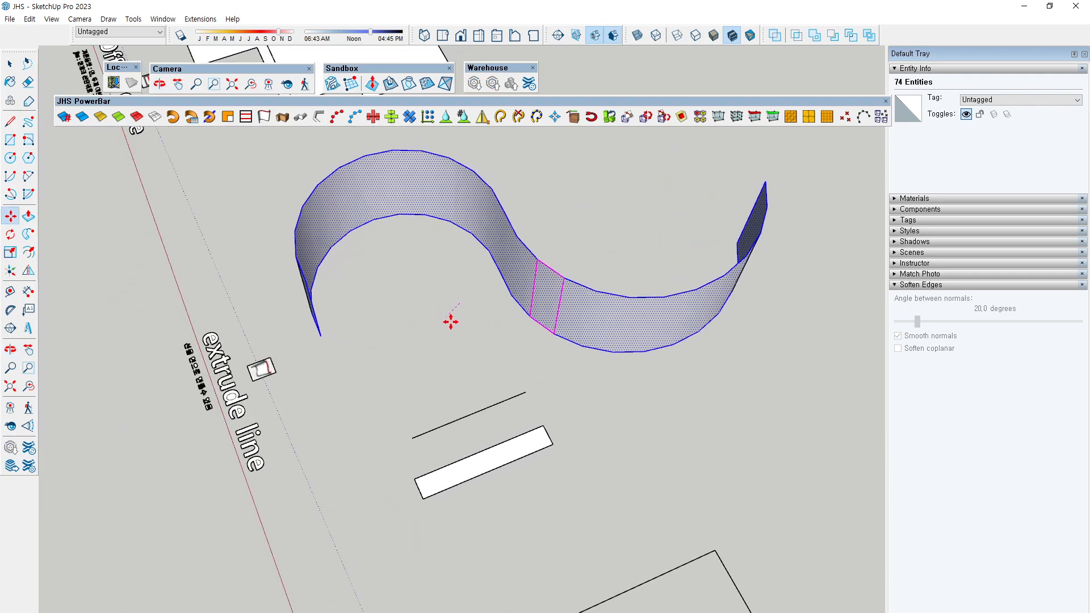
{"action": "key", "text": "Escape"}
{"action": "key", "text": "Escape"}
{"action": "key", "text": "ctrl+z"}
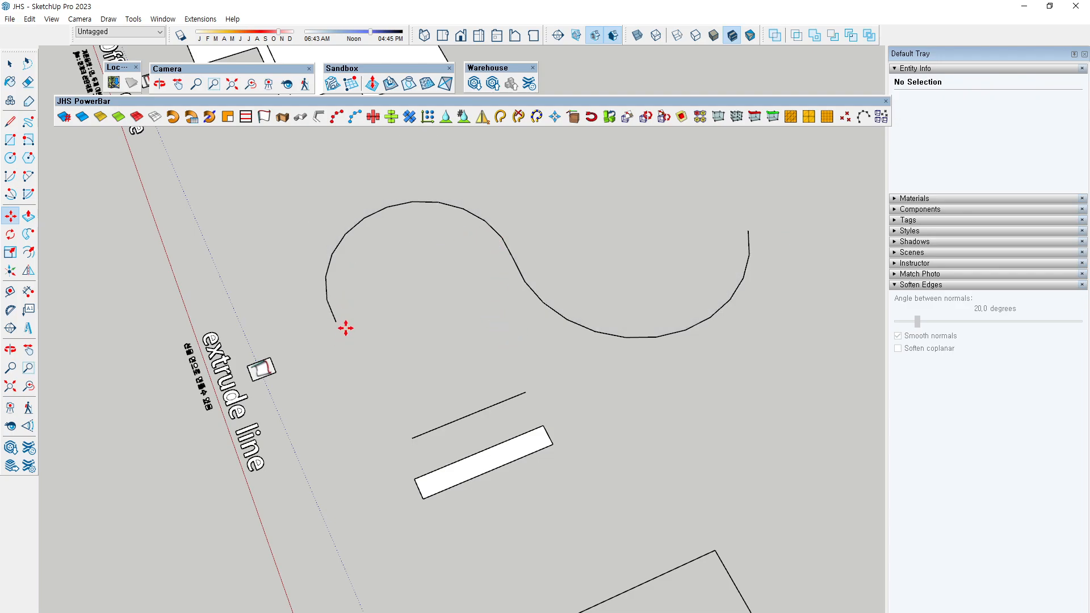
{"action": "mouse_move", "coordinate": [324, 287]}
{"action": "left_mouse_down"}
{"action": "mouse_move", "coordinate": [360, 290]}
{"action": "mouse_move", "coordinate": [345, 304]}
{"action": "mouse_move", "coordinate": [406, 220]}
{"action": "left_mouse_up"}
{"action": "left_click_drag", "start_coordinate": [332, 326], "coordinate": [367, 316]}
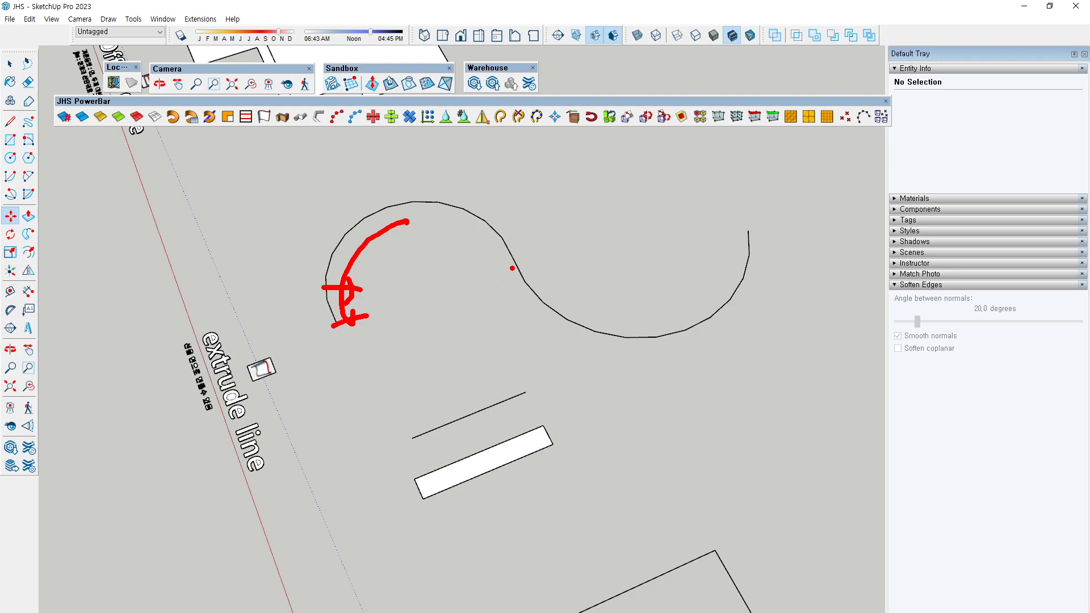
{"action": "left_click_drag", "start_coordinate": [499, 271], "coordinate": [525, 262]}
{"action": "key", "text": "Escape"}
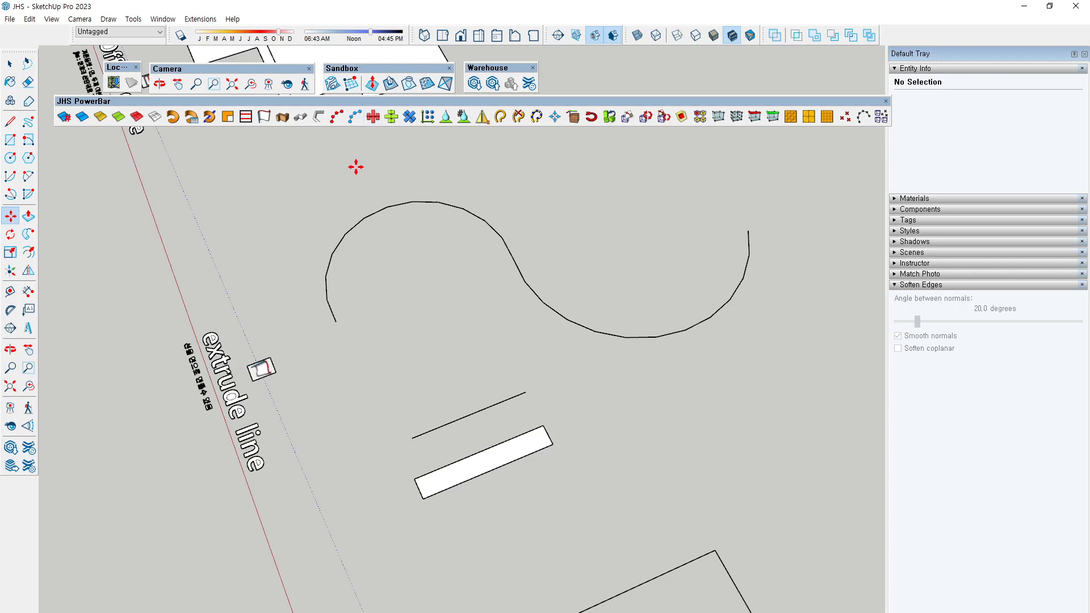
{"action": "key", "text": "o"}
{"action": "left_click_drag", "start_coordinate": [420, 318], "coordinate": [527, 211]}
{"action": "key", "text": "space"}
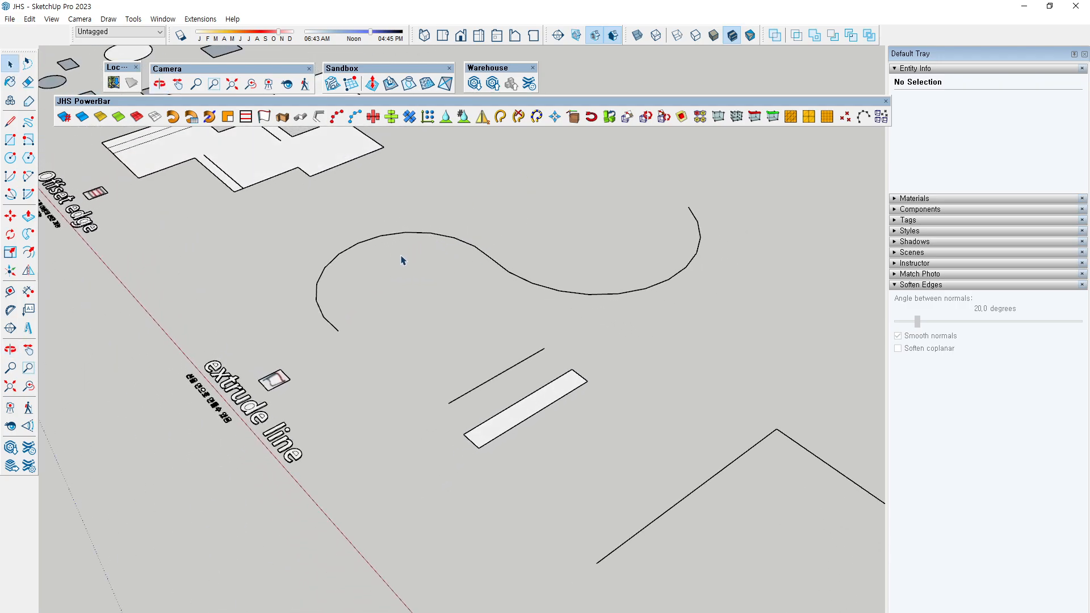
{"action": "scroll", "coordinate": [168, 425], "scroll_direction": "up", "scroll_amount": 2}
{"action": "mouse_move", "coordinate": [234, 300]}
{"action": "left_mouse_down"}
{"action": "mouse_move", "coordinate": [215, 545]}
{"action": "mouse_move", "coordinate": [369, 355]}
{"action": "mouse_move", "coordinate": [168, 270]}
{"action": "left_mouse_up"}
{"action": "key", "text": "Escape"}
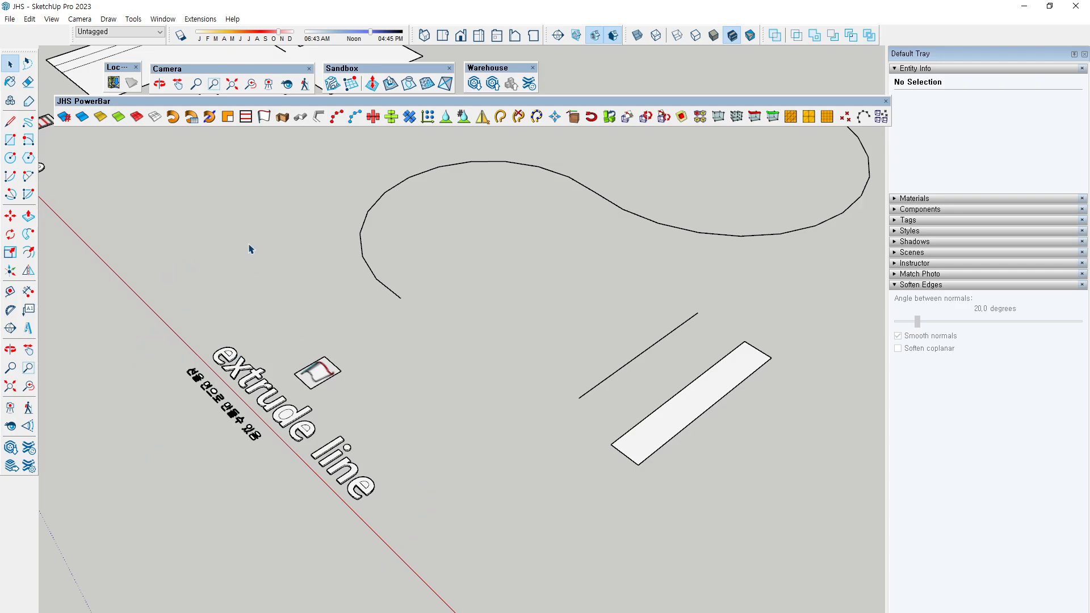